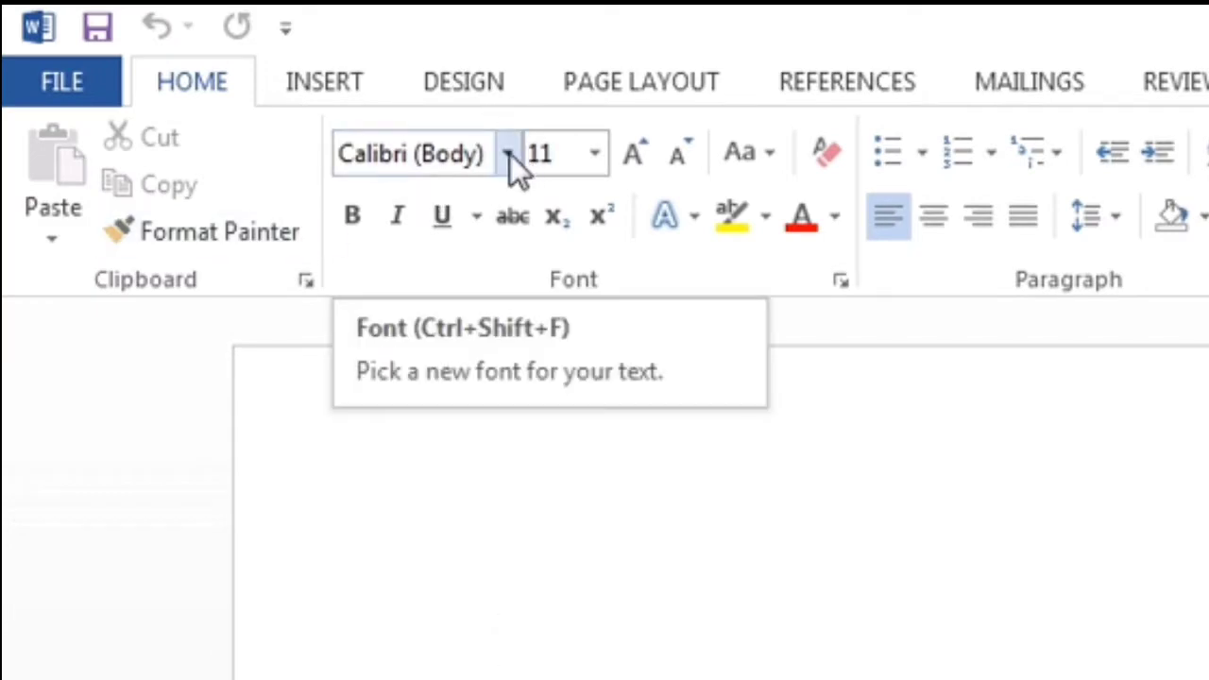
Set the document's text font to Times New Roman from the recently used fonts.
click(506, 154)
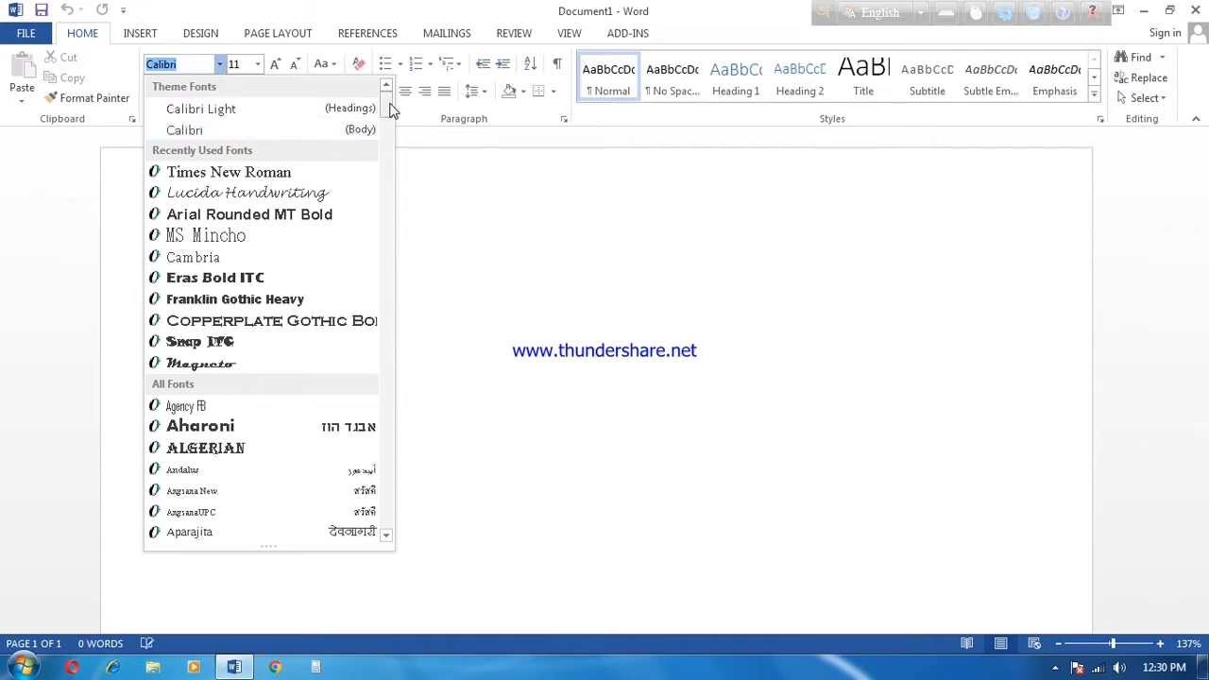
mouse_move(392, 110)
mouse_down()
mouse_move(391, 358)
mouse_move(378, 424)
mouse_move(377, 104)
mouse_up()
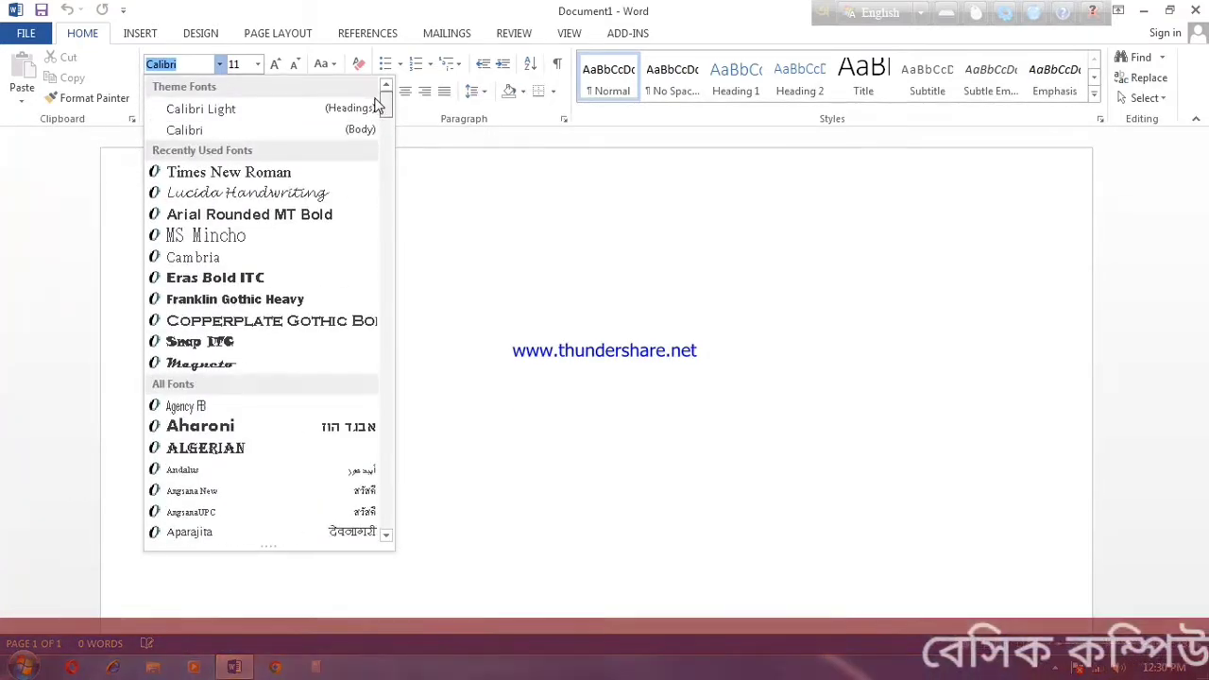
click(213, 173)
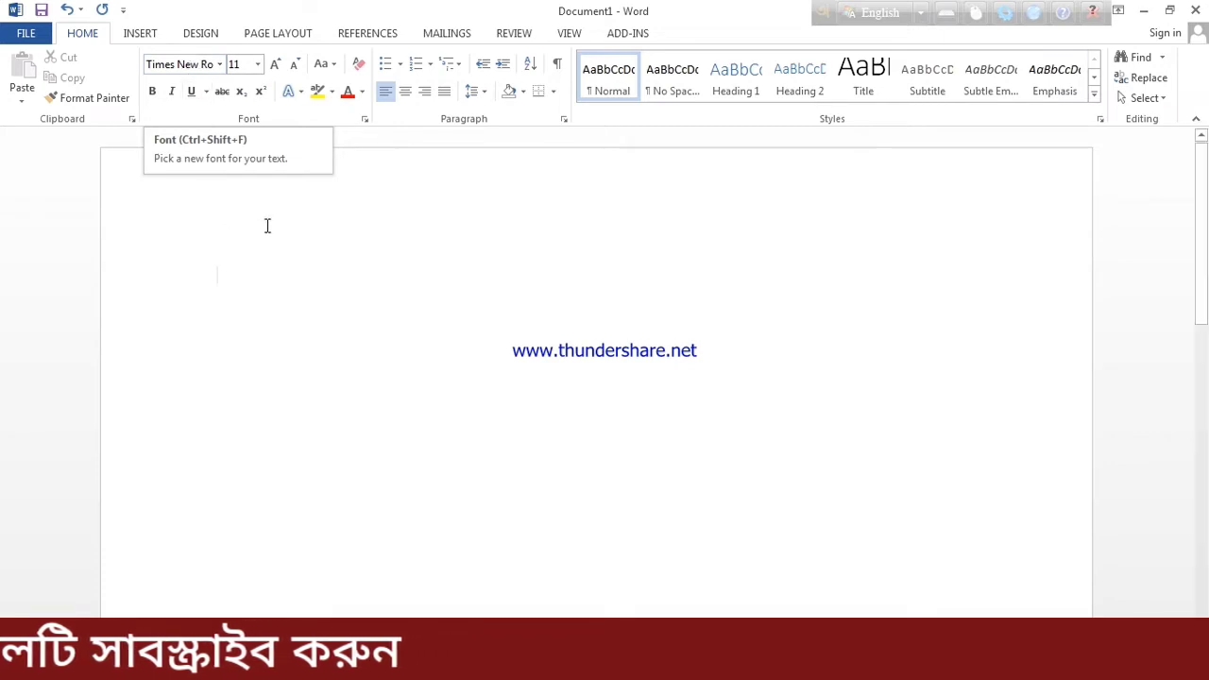
Clear the font name and enter Times New Roman again as the text font.
click(189, 68)
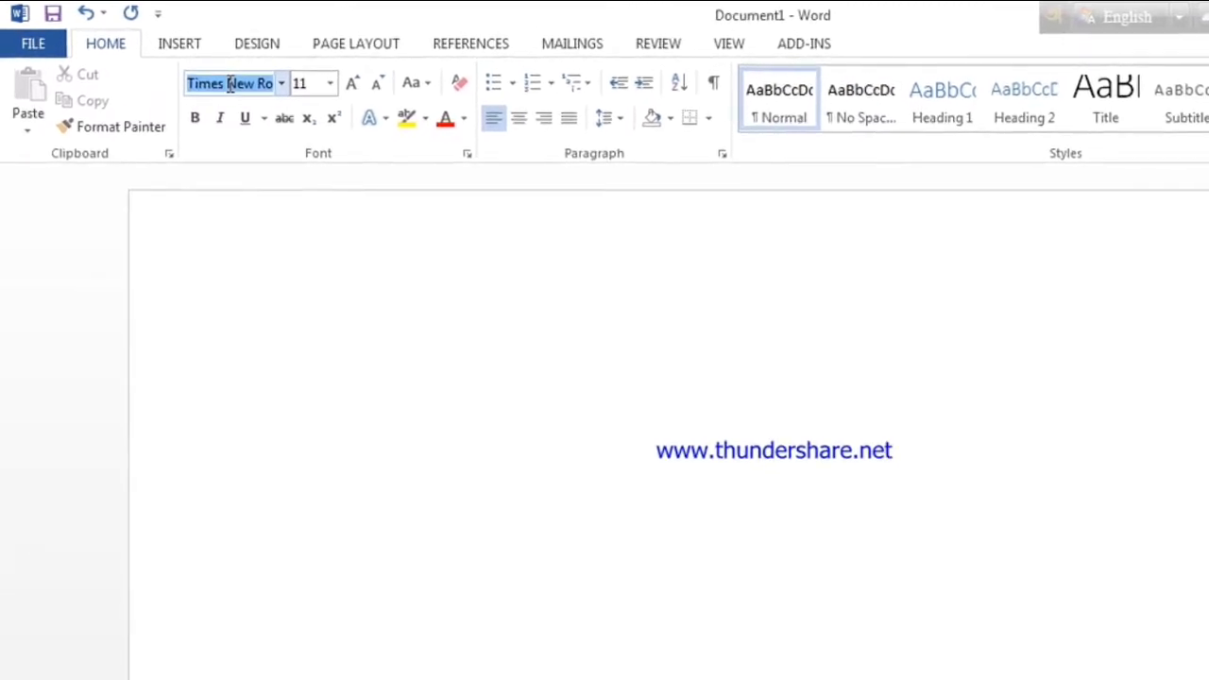
key(BackSpace)
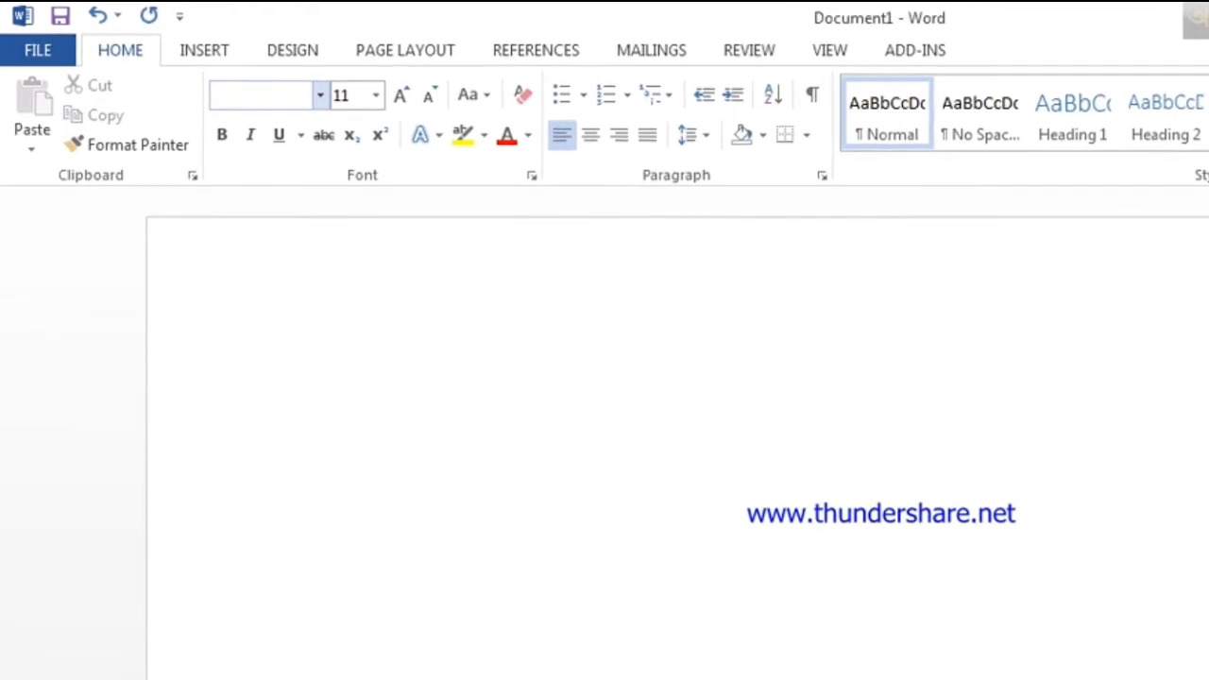
key(ctrl+z)
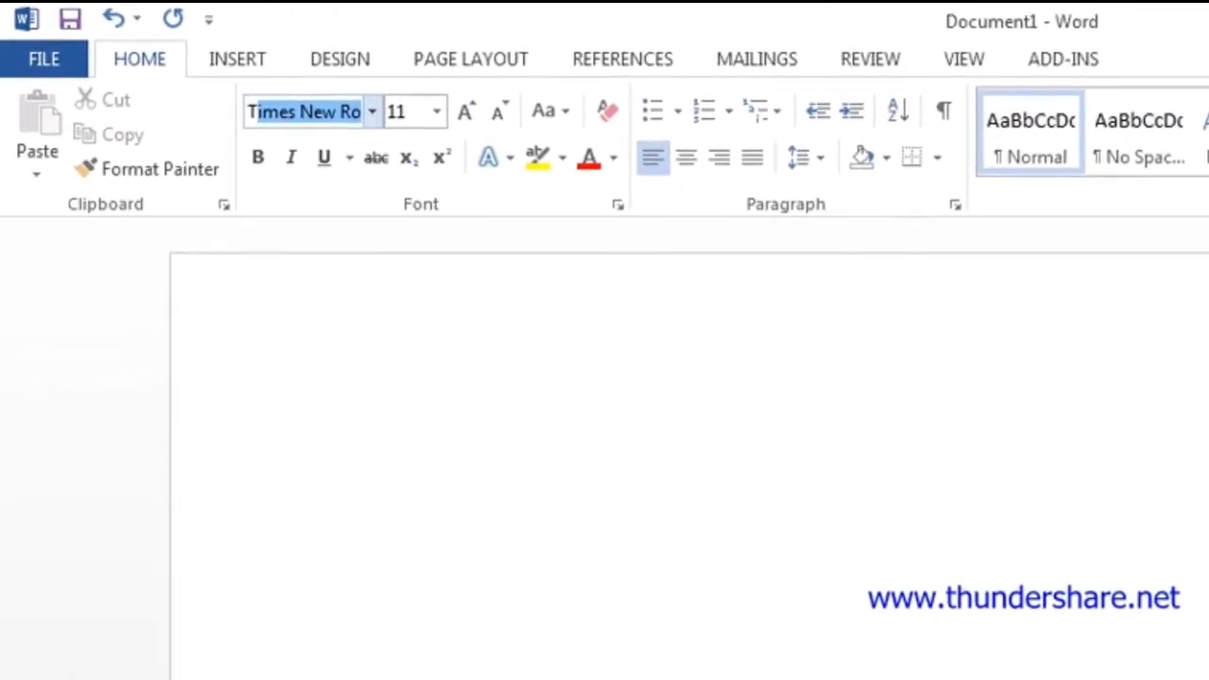
key(Return)
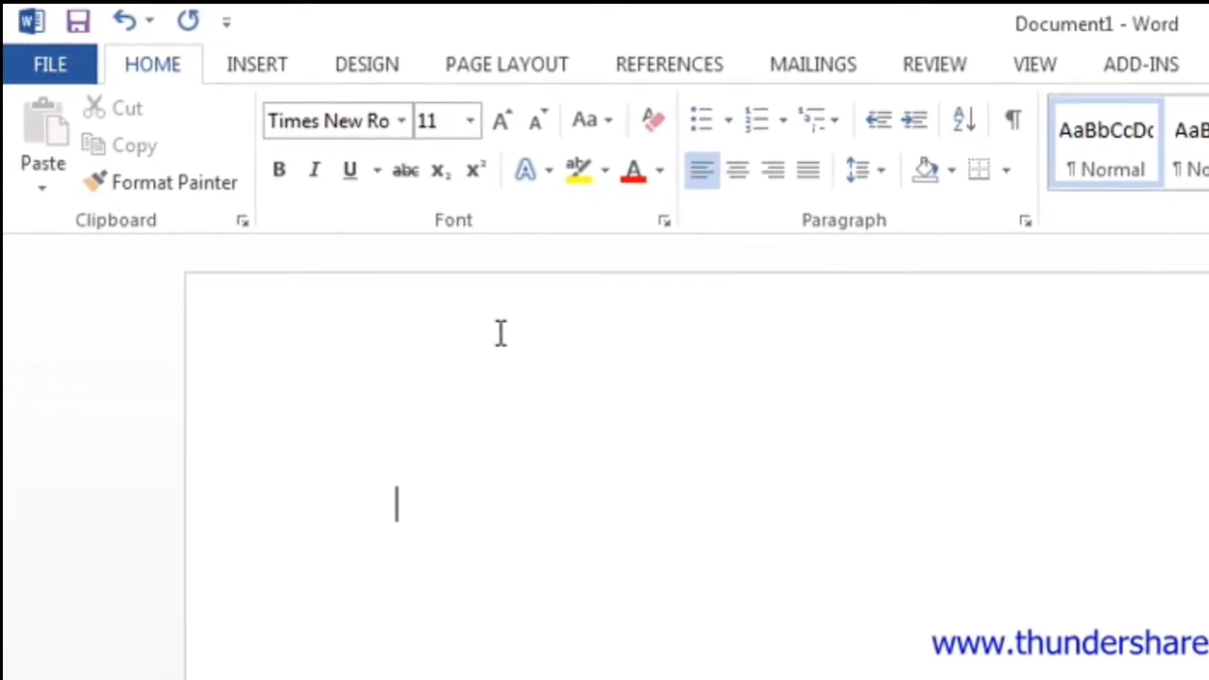
Set the font size to 14 from the preset sizes.
click(464, 118)
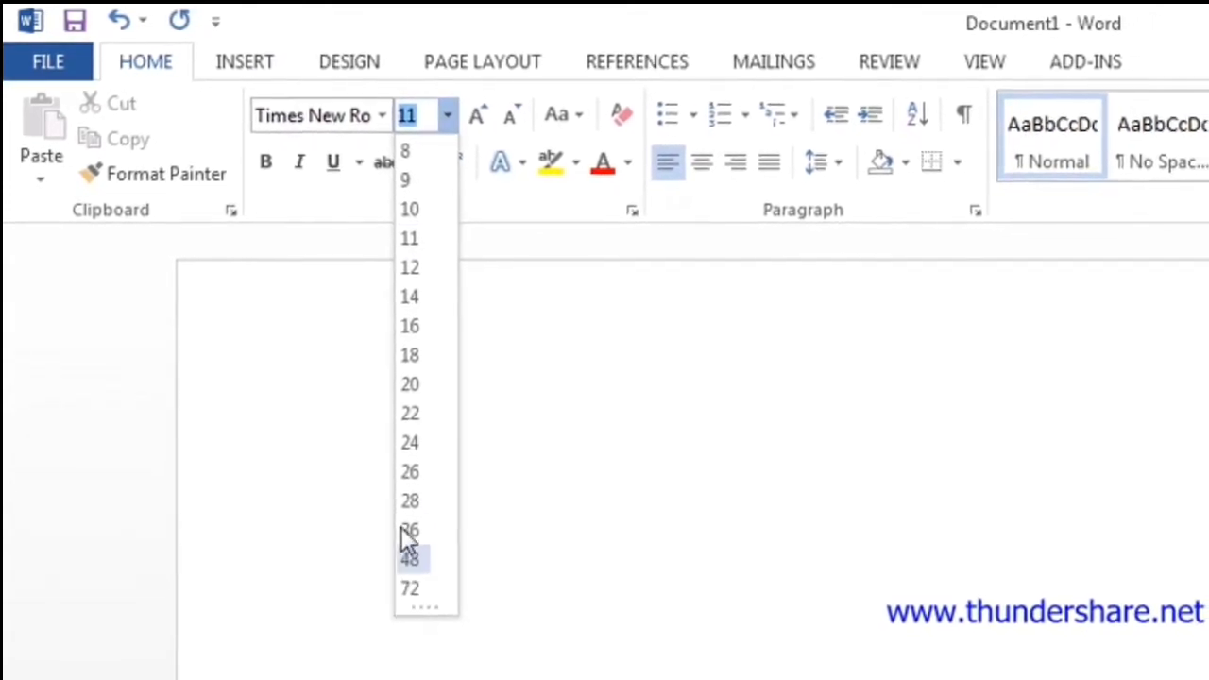
click(440, 110)
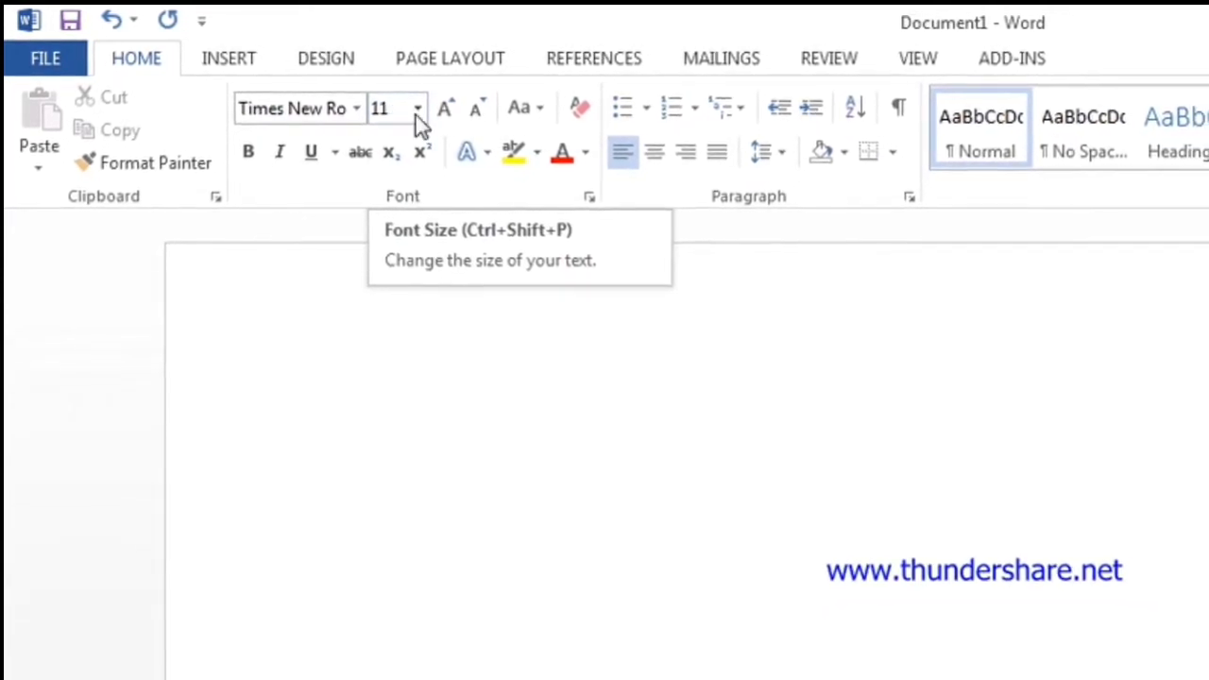
click(411, 107)
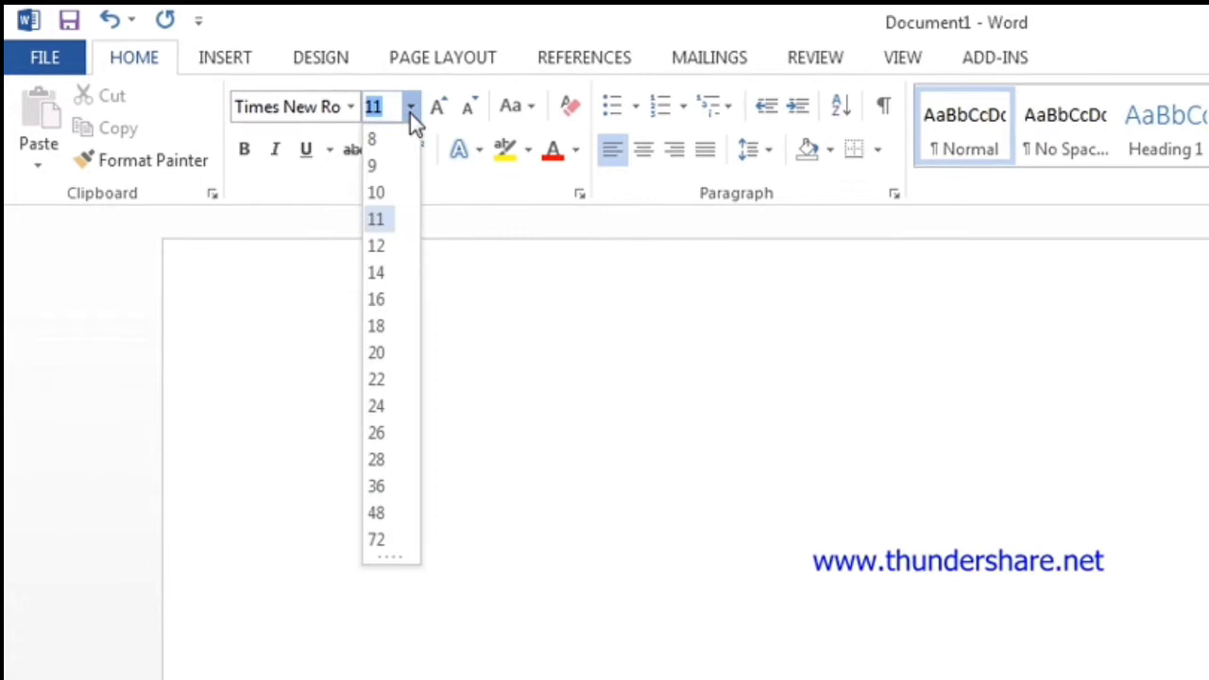
click(368, 270)
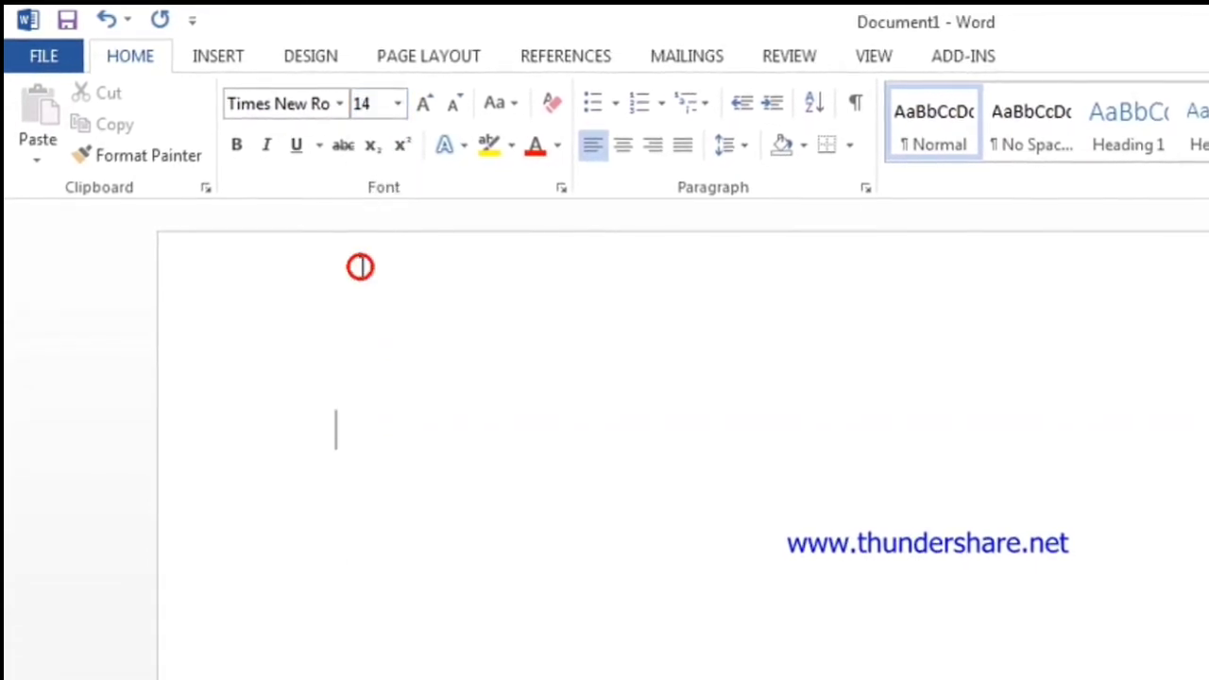
Set the font size to 15 and write "My name is" followed by the person's name.
click(384, 106)
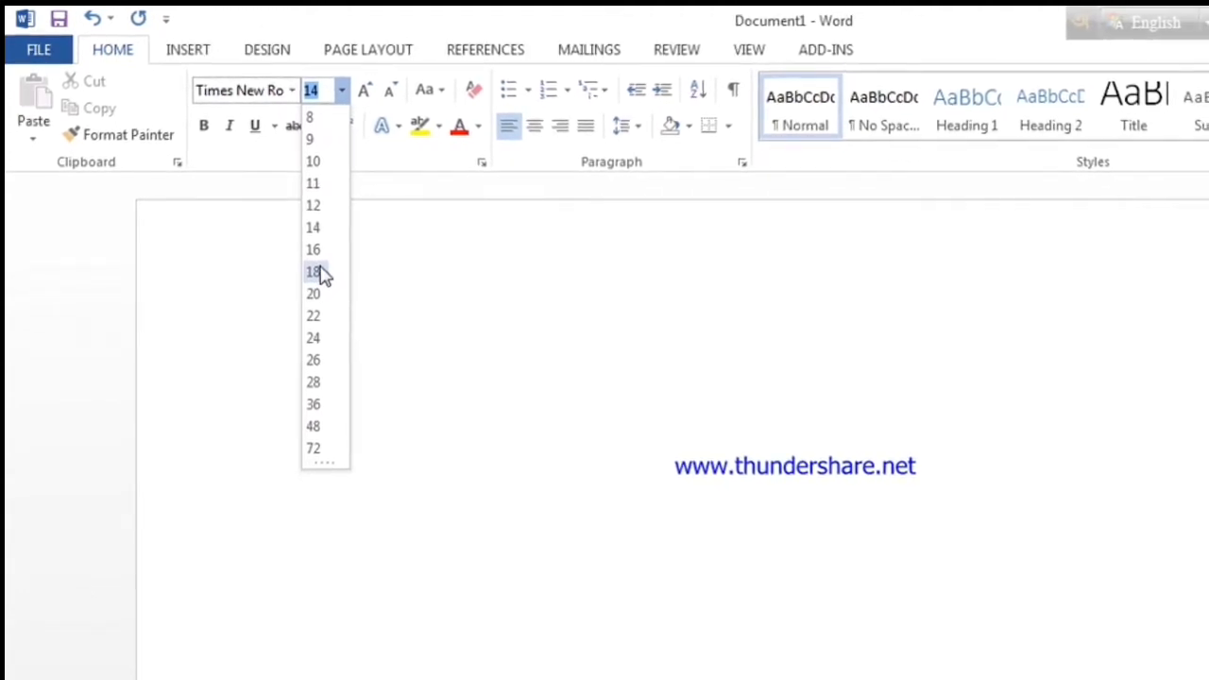
click(378, 231)
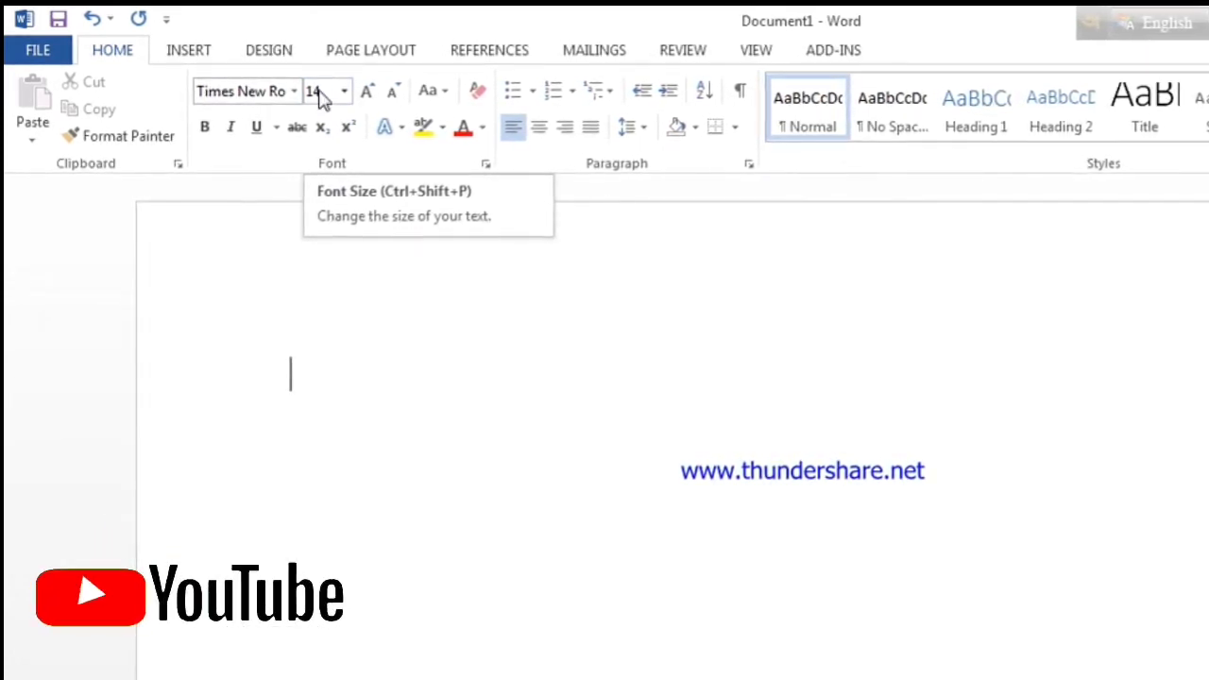
click(319, 91)
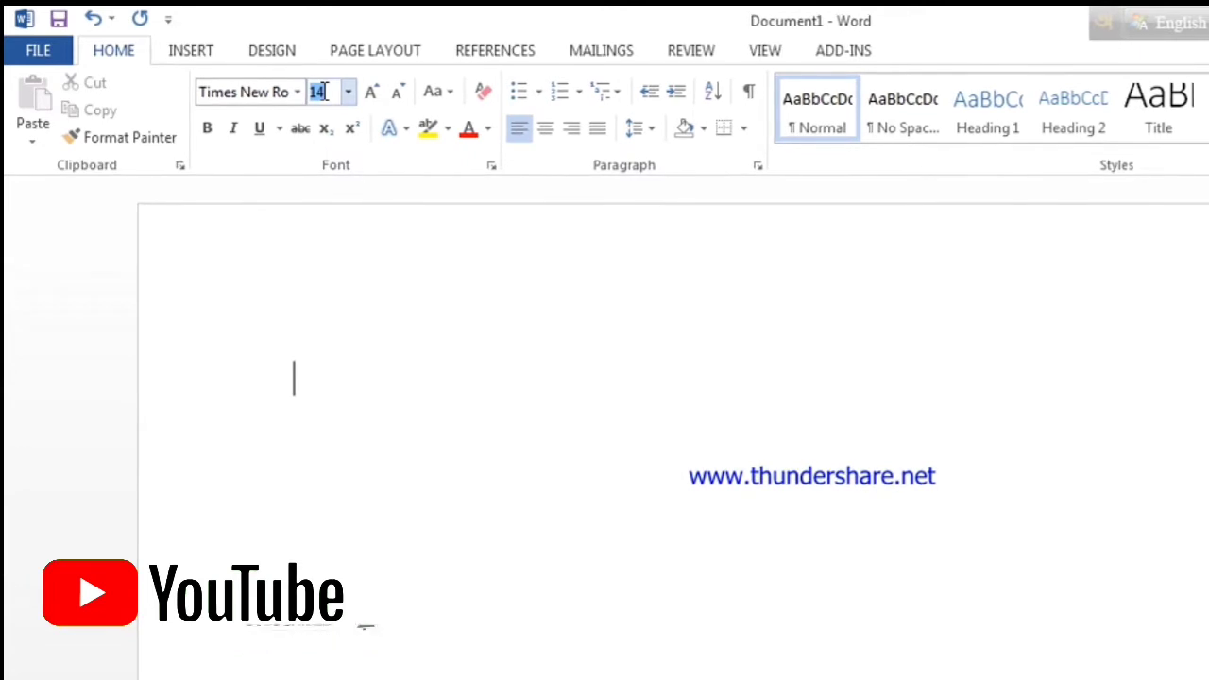
key(BackSpace)
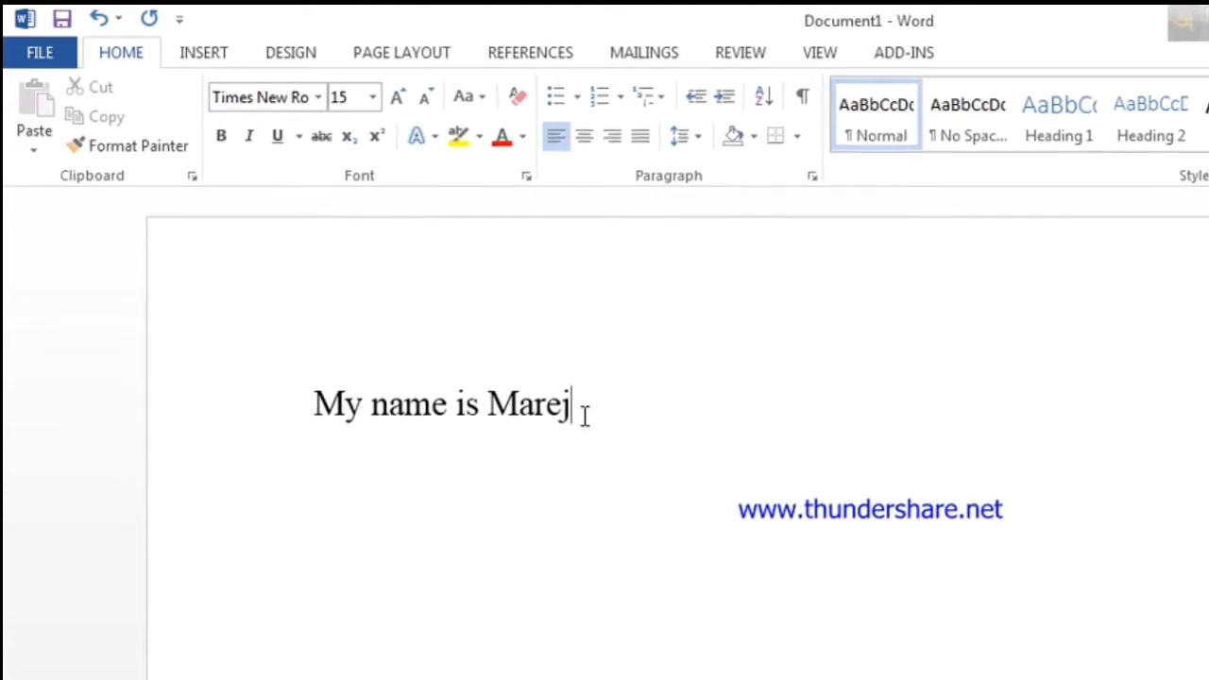
Select the whole sentence and enlarge its font size stepwise to 48.
drag(390, 419, 328, 418)
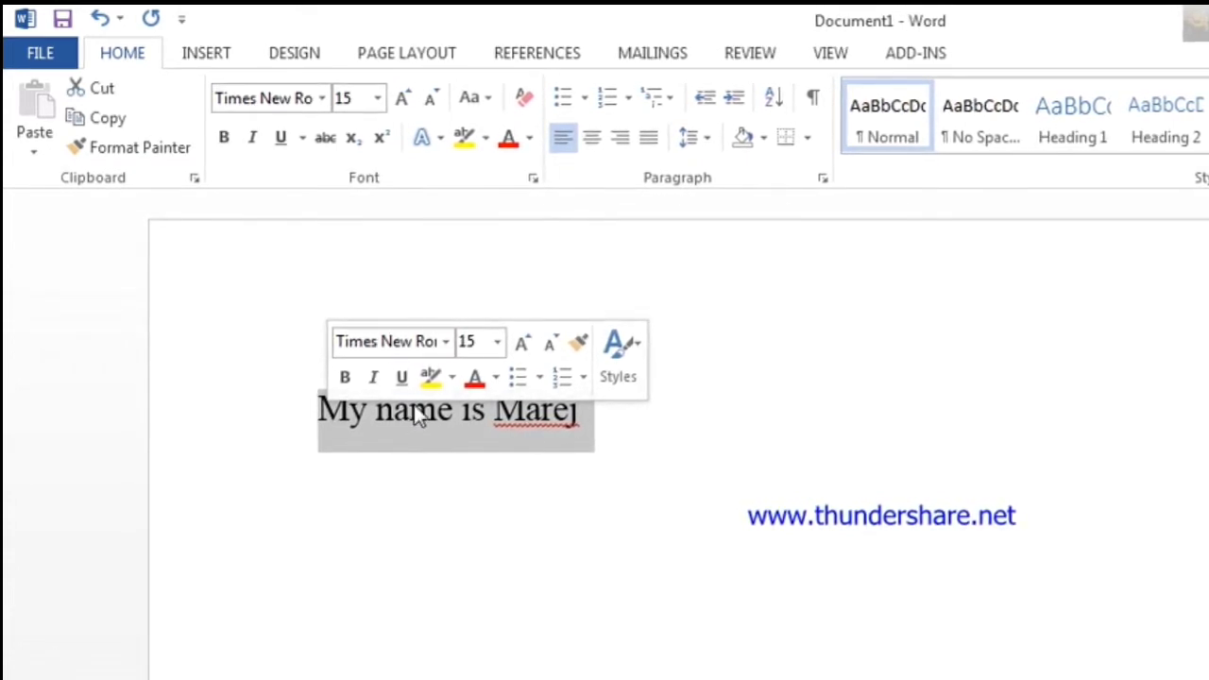
click(404, 98)
click(404, 99)
click(405, 101)
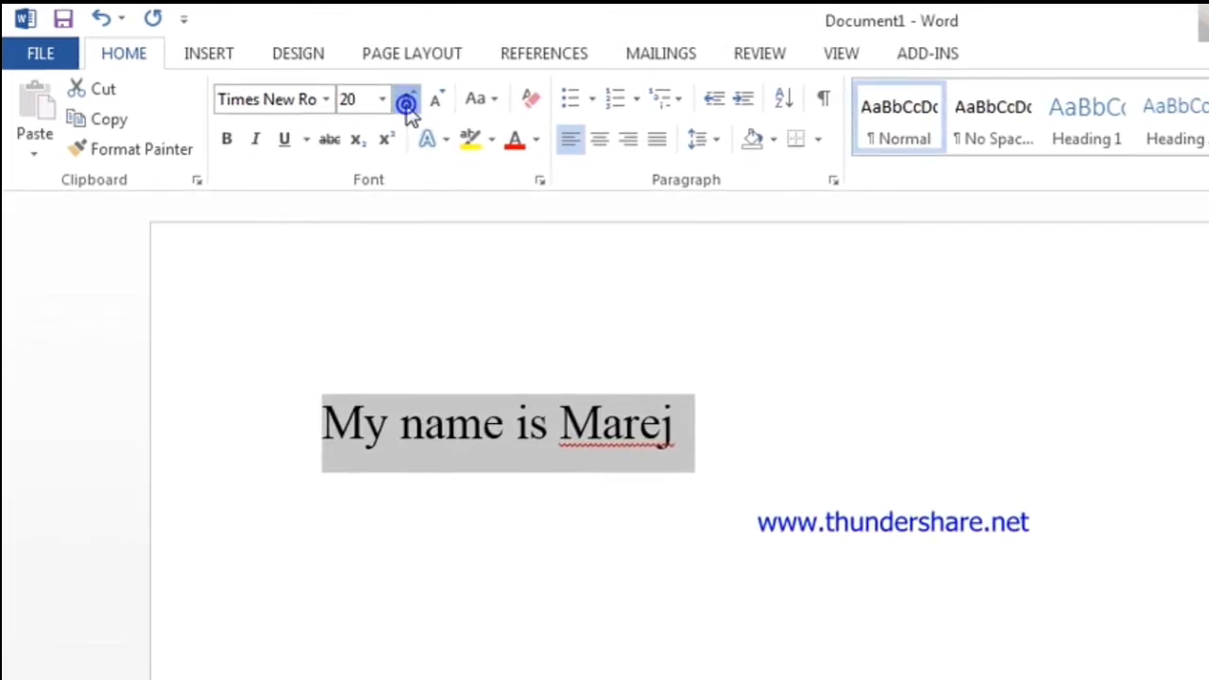
click(405, 101)
click(405, 101)
click(405, 101)
click(406, 101)
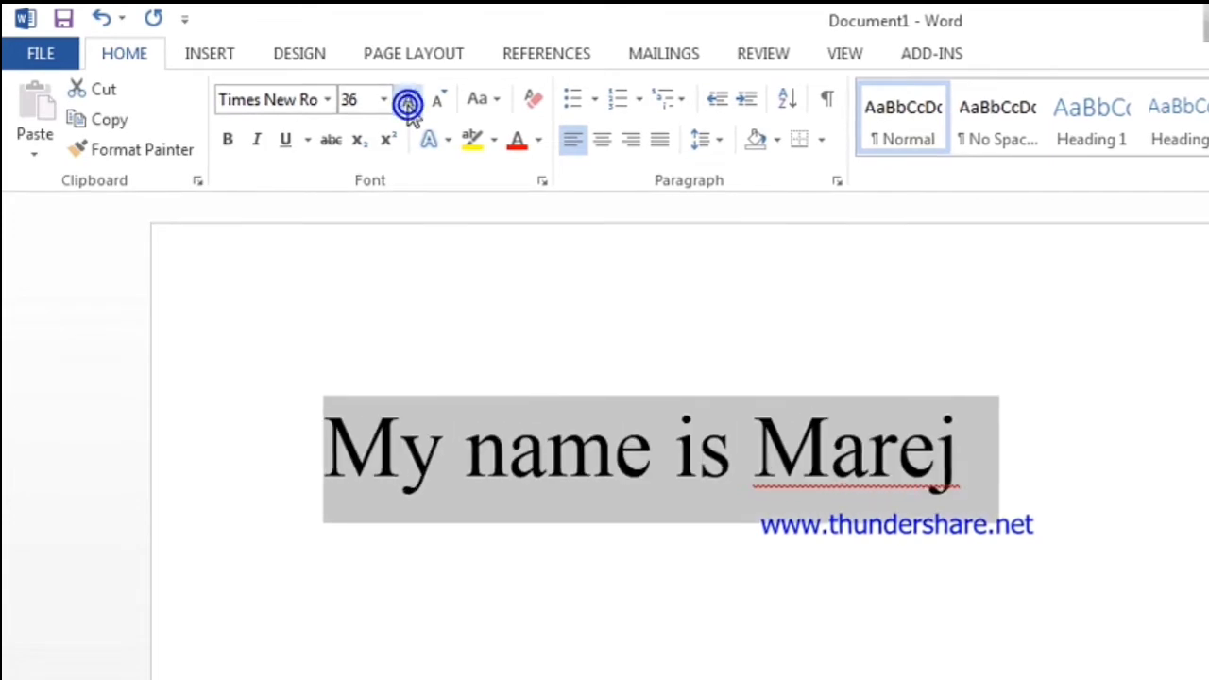
click(406, 101)
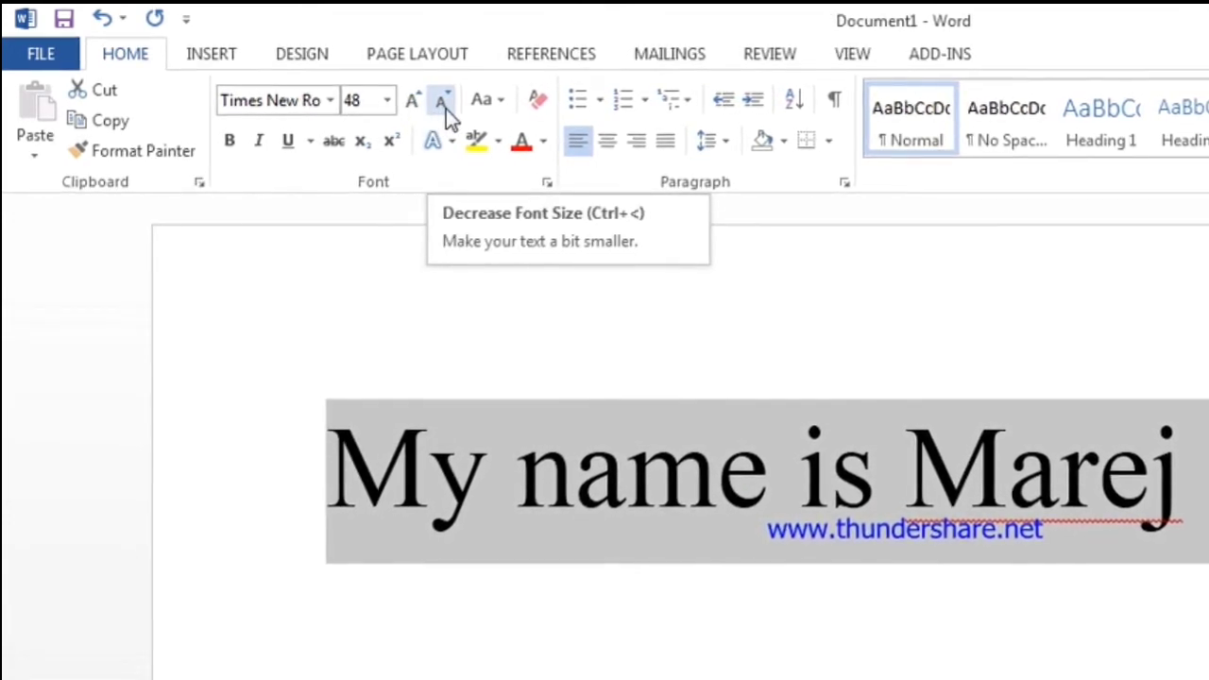
Reduce the selected sentence's font size stepwise, adjusting it to 20.
click(447, 108)
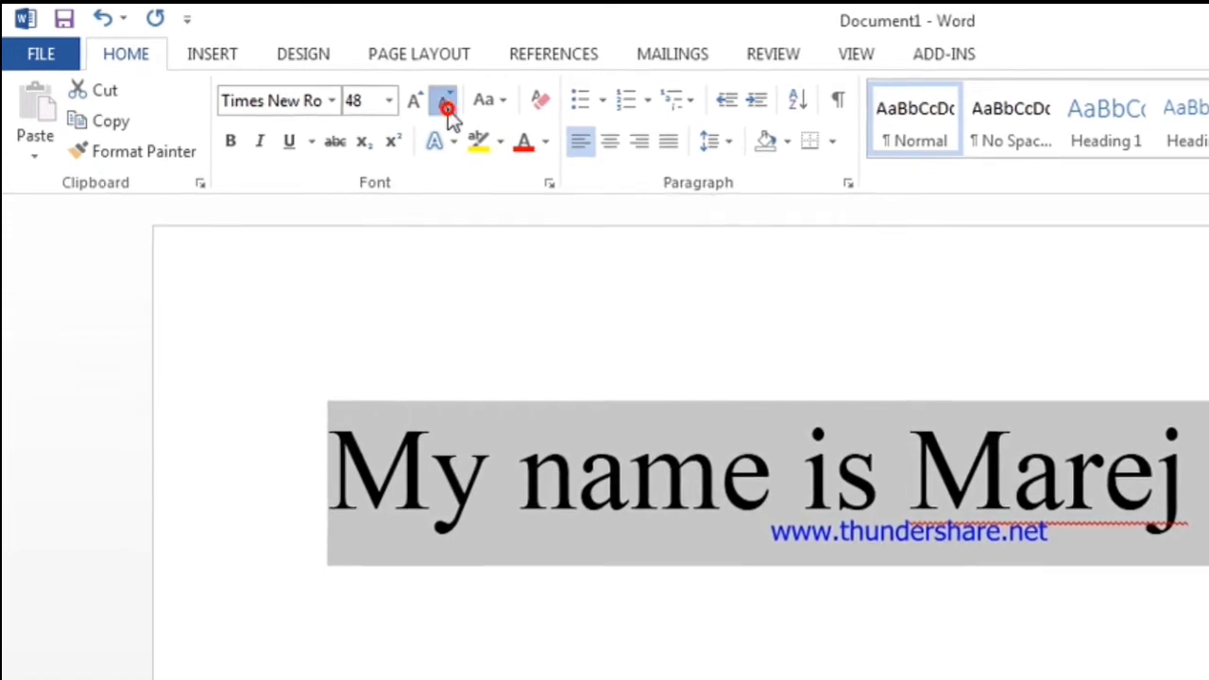
click(447, 108)
click(447, 106)
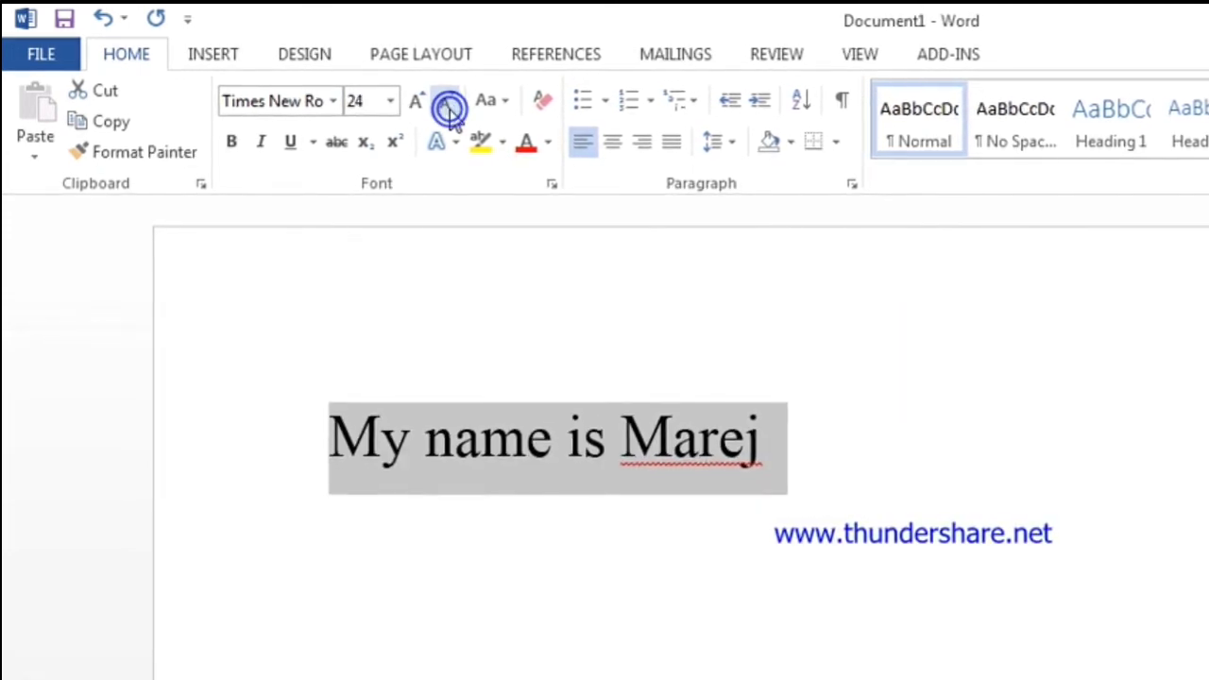
click(448, 106)
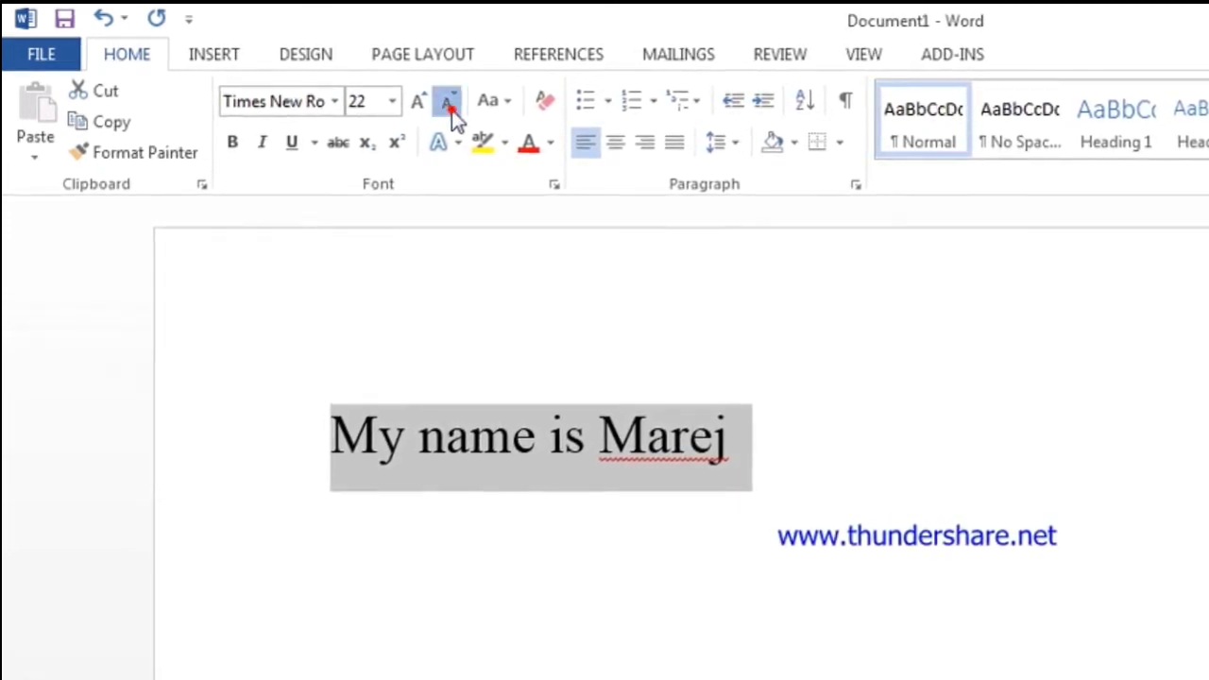
click(450, 106)
click(450, 106)
click(430, 106)
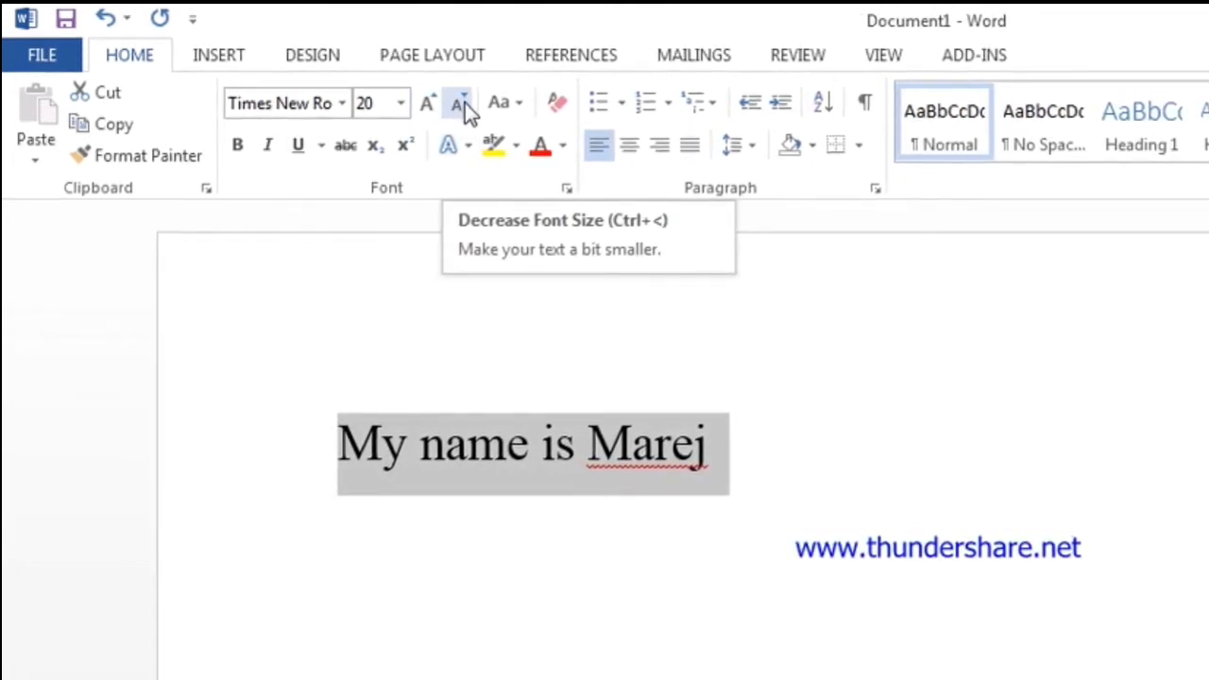
Deselect the sentence and apply Sentence case with the cursor placed in it.
click(576, 443)
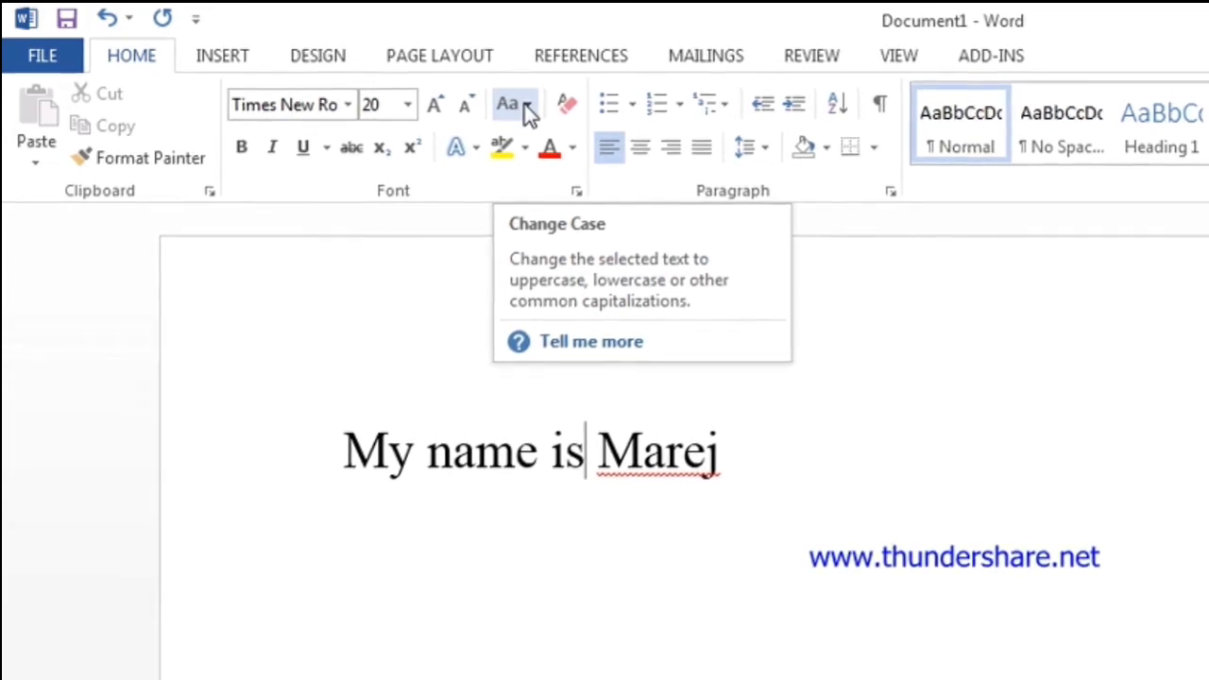
click(526, 106)
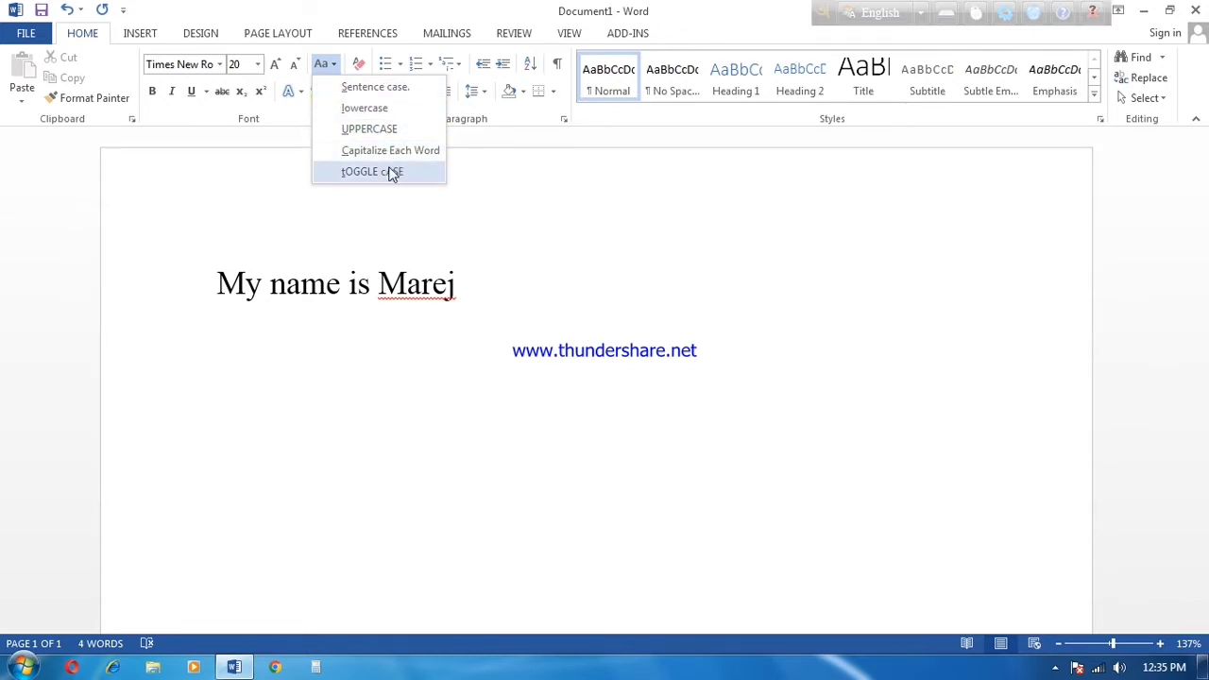
click(382, 89)
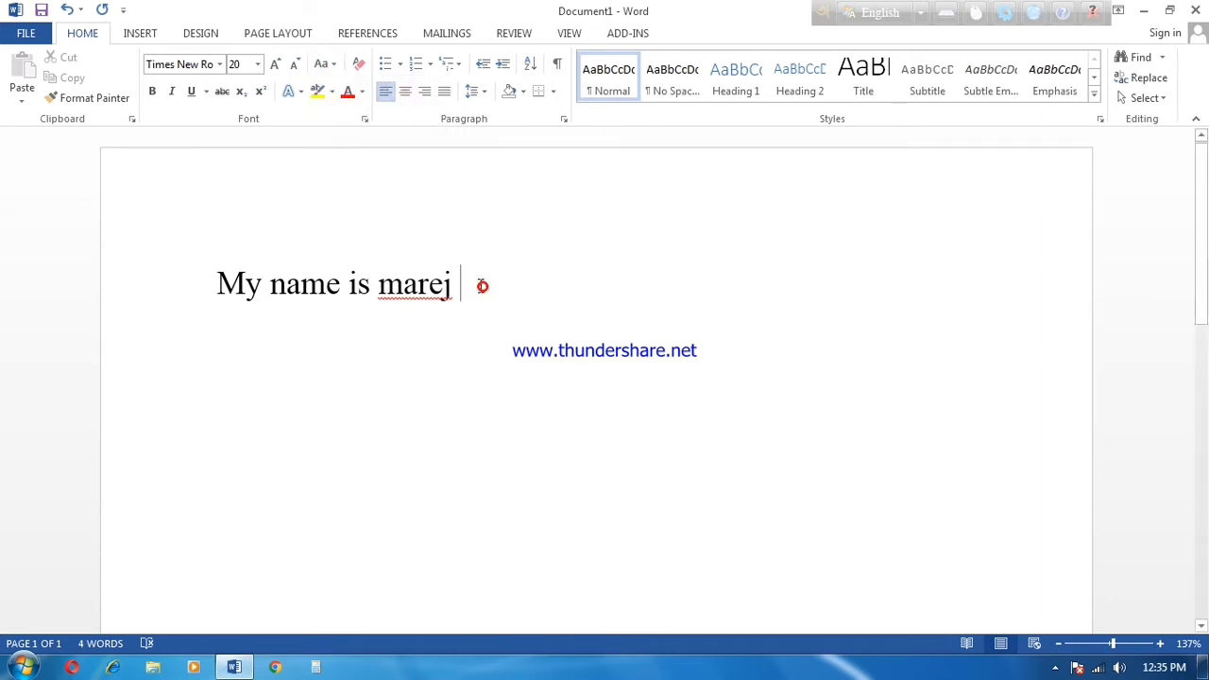
Delete the whole sentence and the trial letters entered in its place, leaving the page empty.
drag(480, 285, 220, 285)
key(Delete)
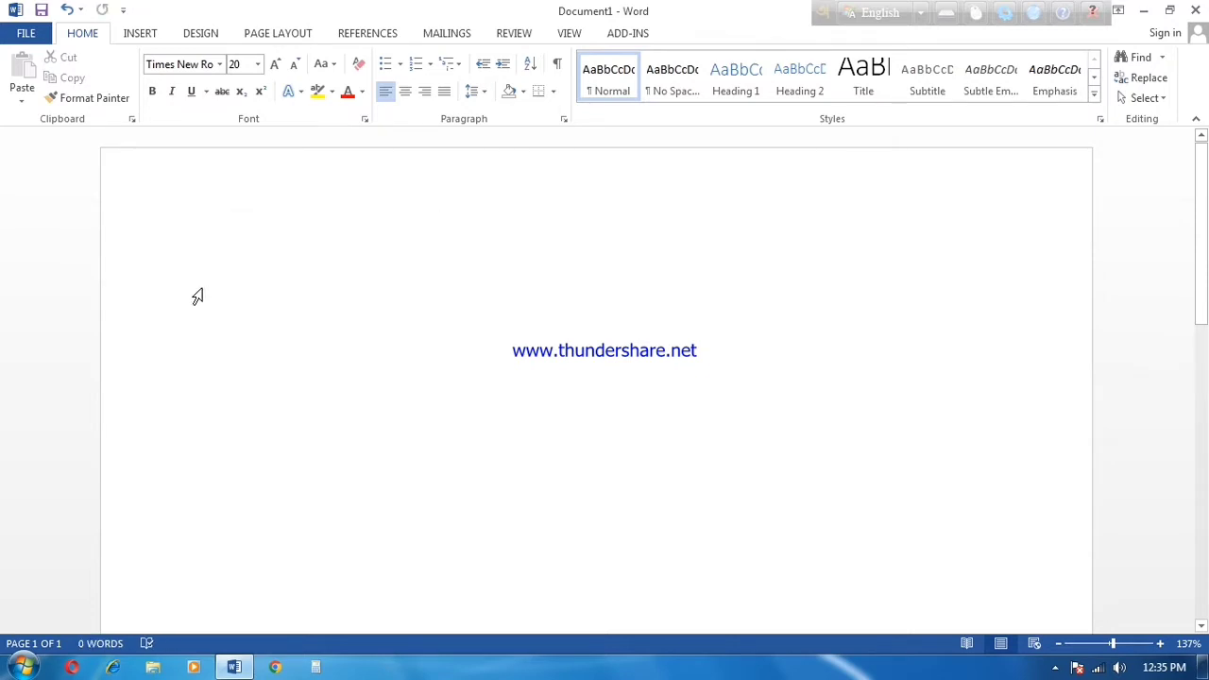
text(M)
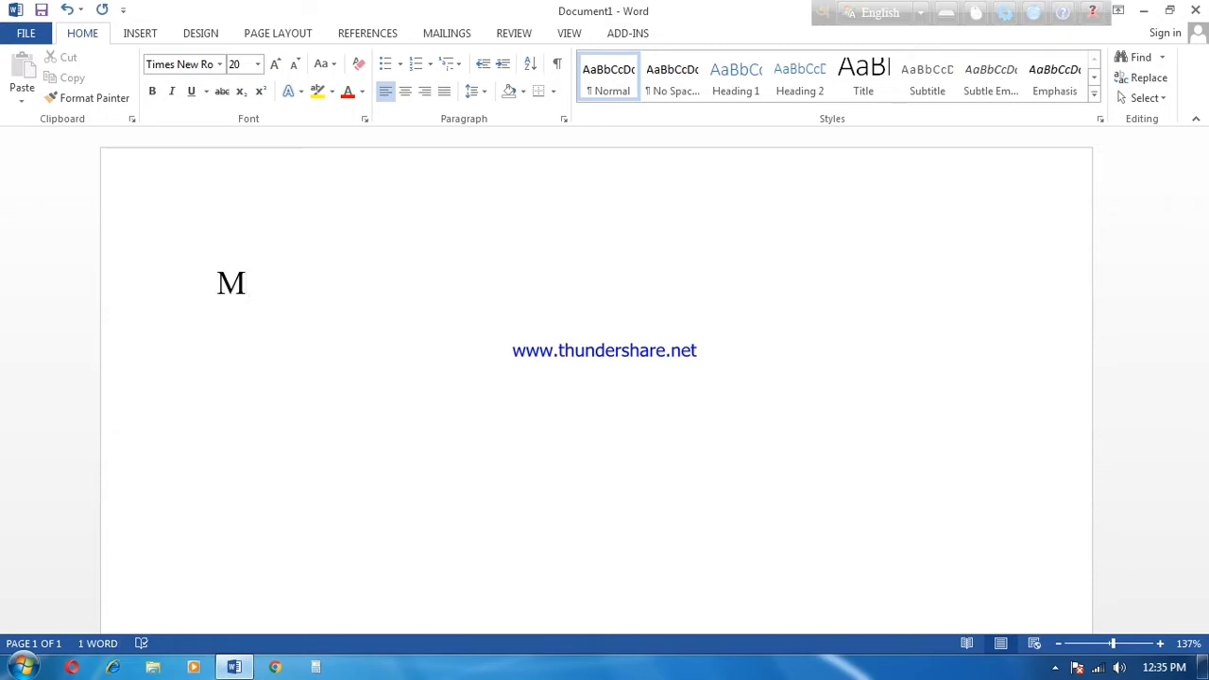
text(m)
key(BackSpace)
key(BackSpace)
Write a new sentence on the empty page, "My name is" followed by the person's name.
click(330, 66)
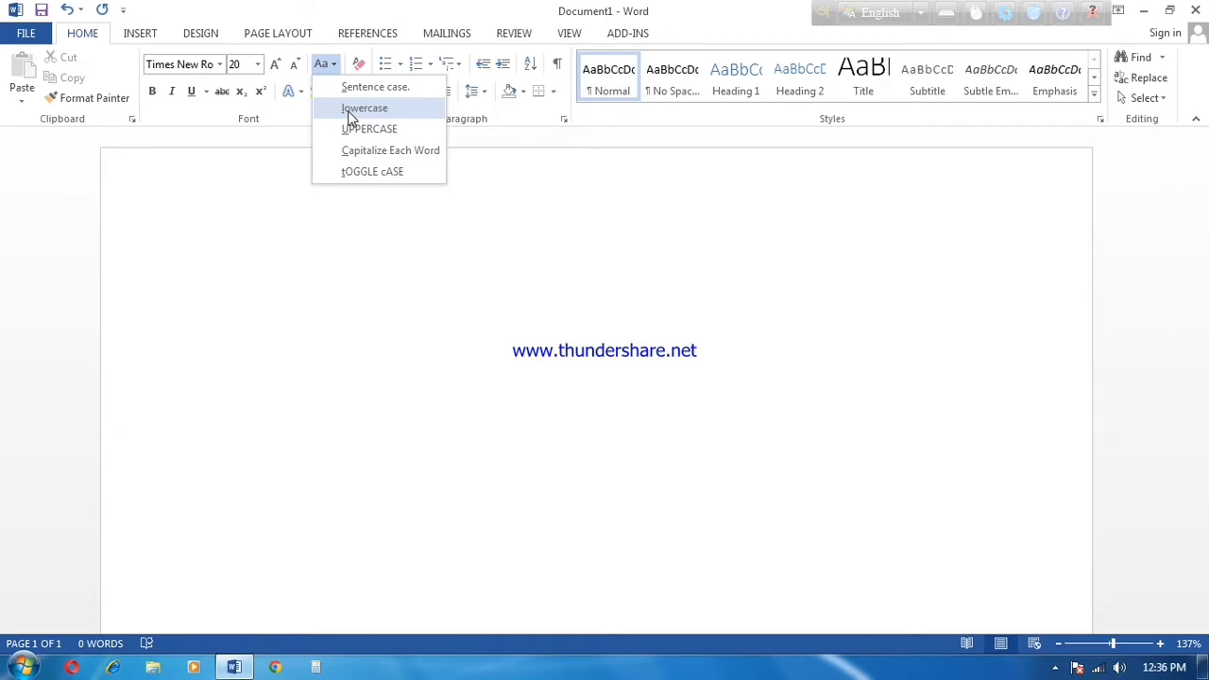
click(300, 280)
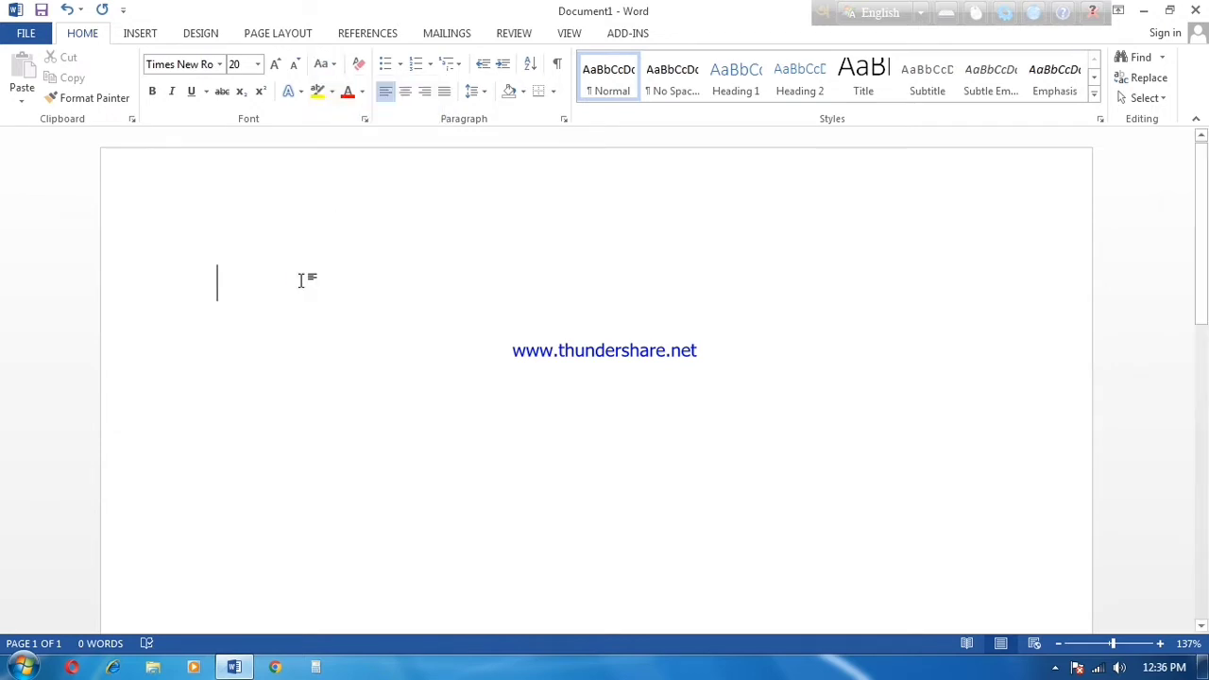
text(My name )
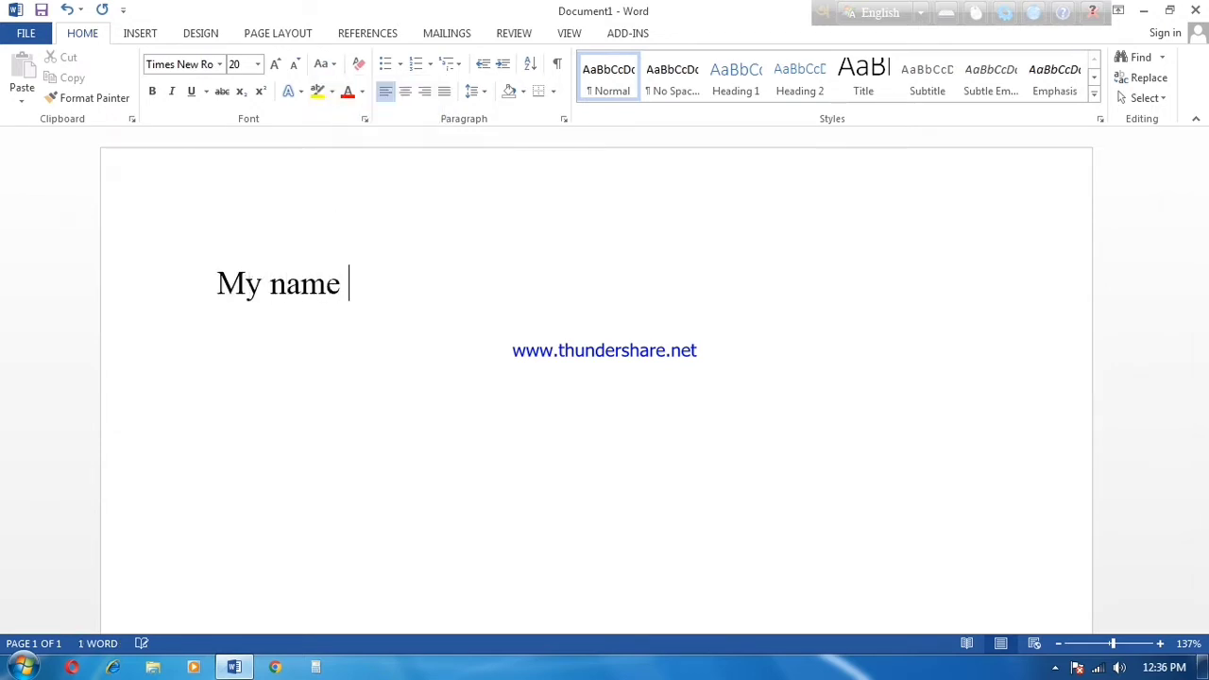
text(is Mara)
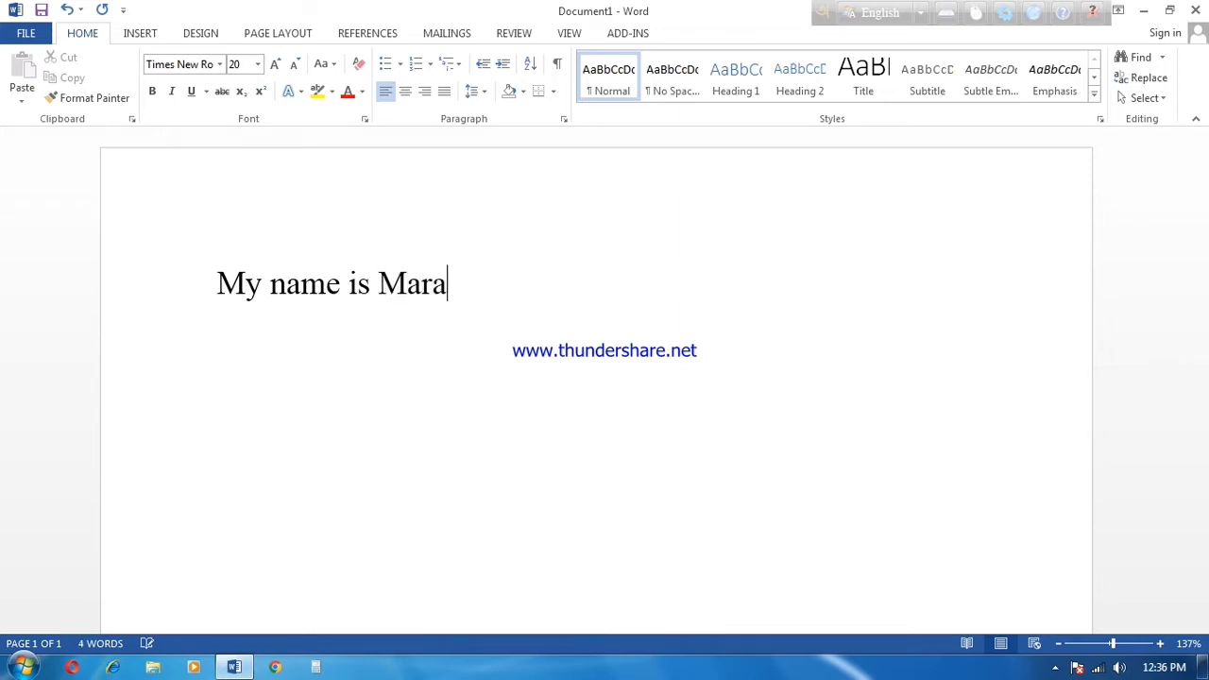
text(j)
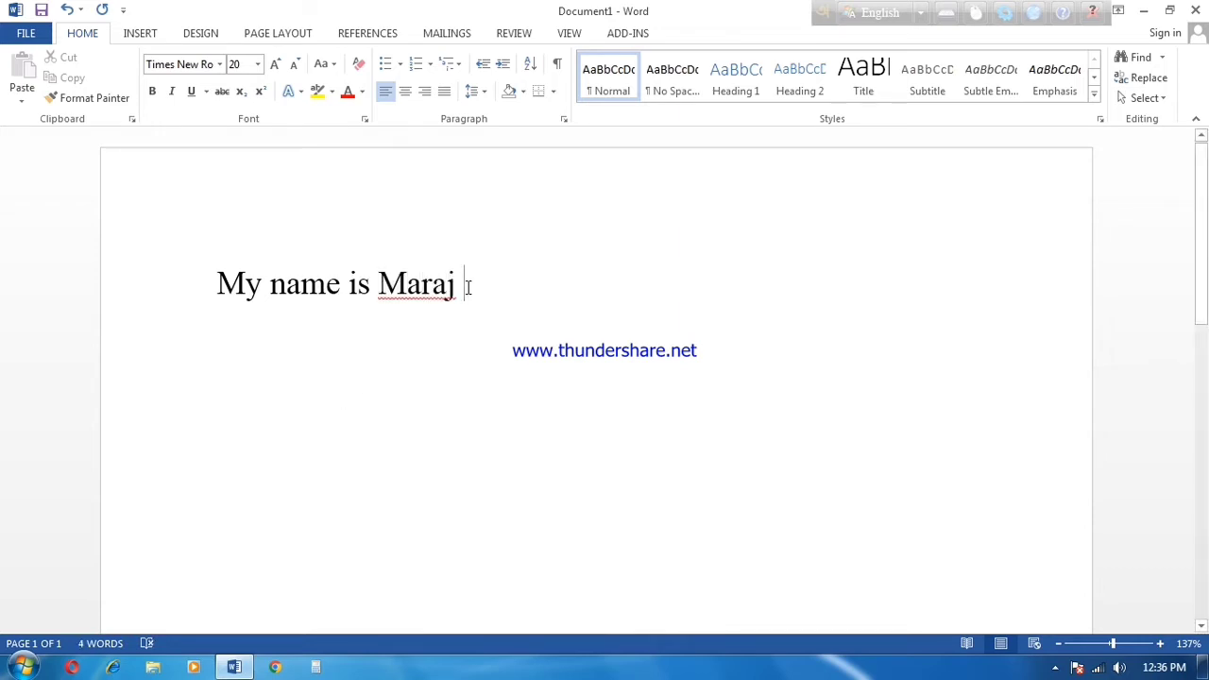
Select the whole sentence and change its case to lowercase.
drag(467, 283, 216, 284)
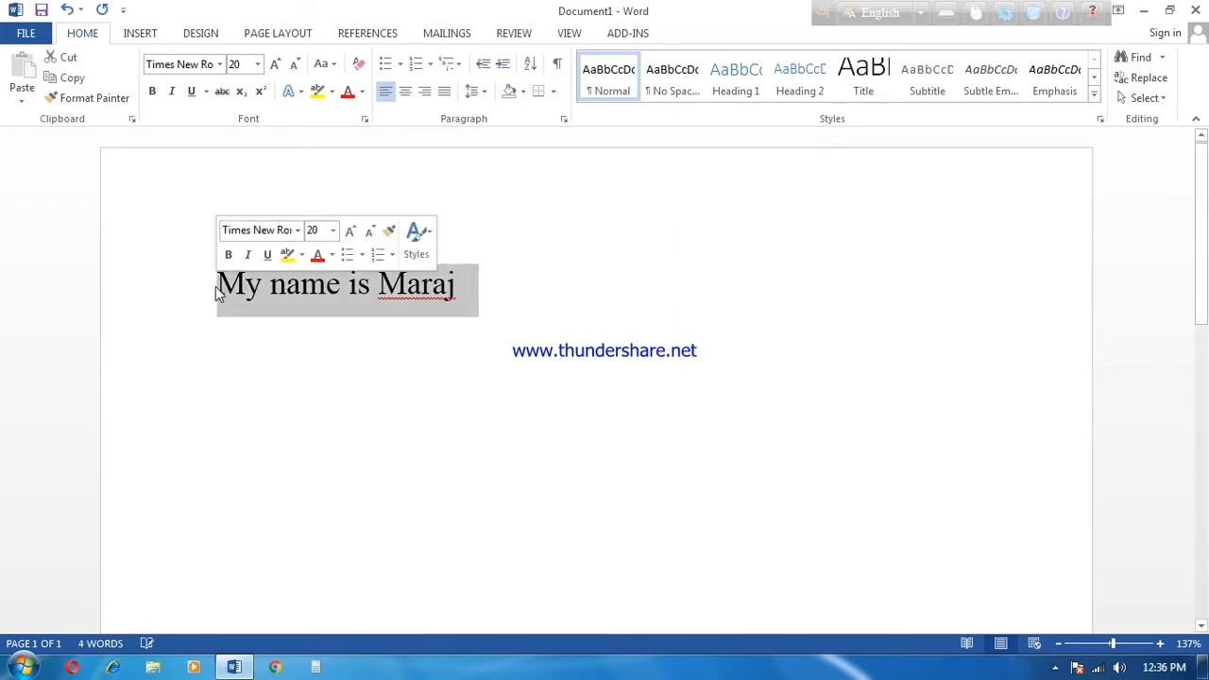
click(324, 63)
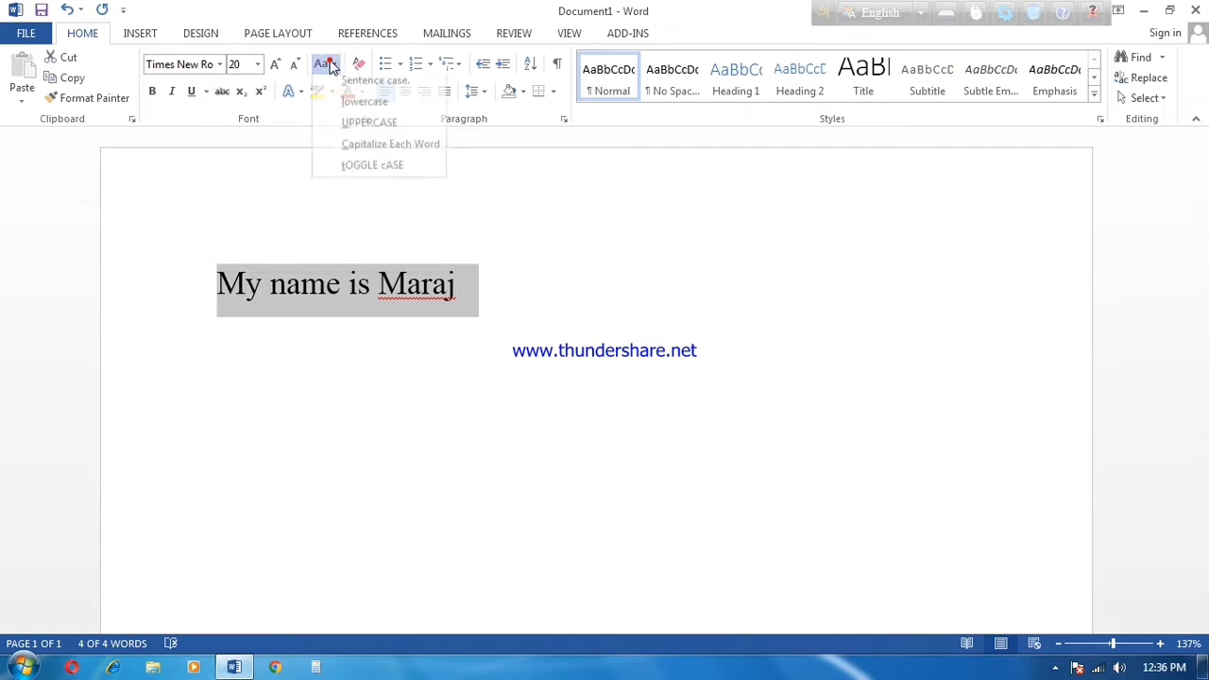
click(347, 106)
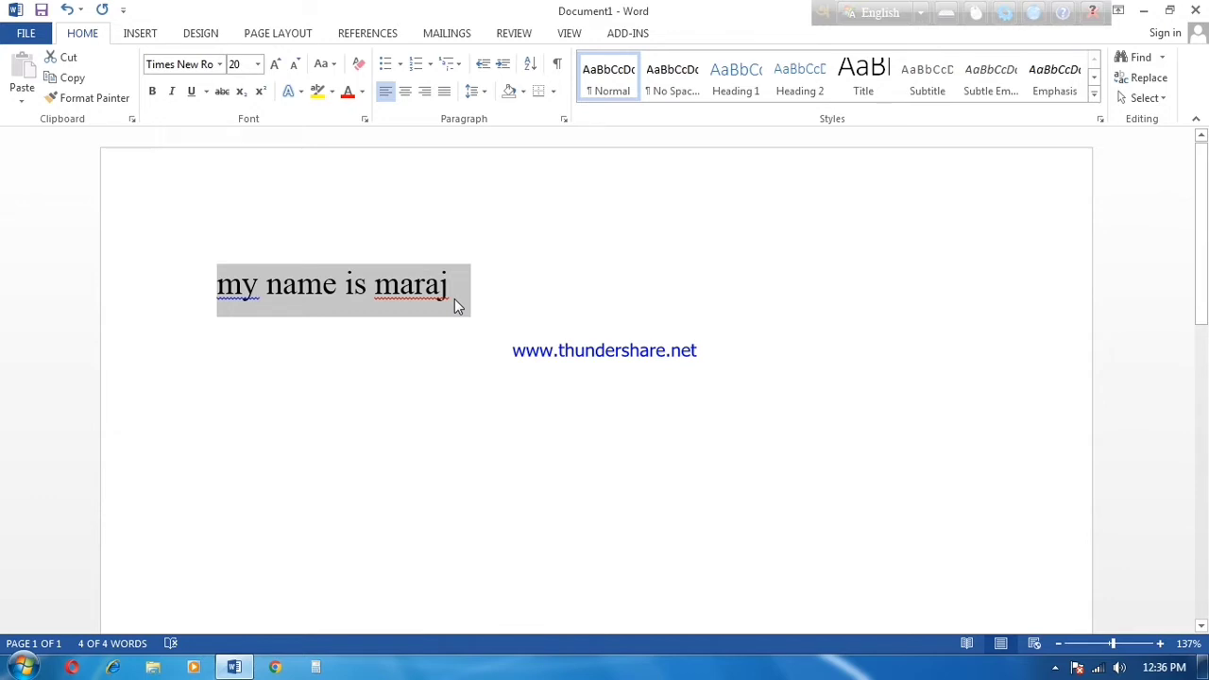
Change the selected sentence's case to UPPERCASE, followed by Capitalize Each Word.
click(335, 66)
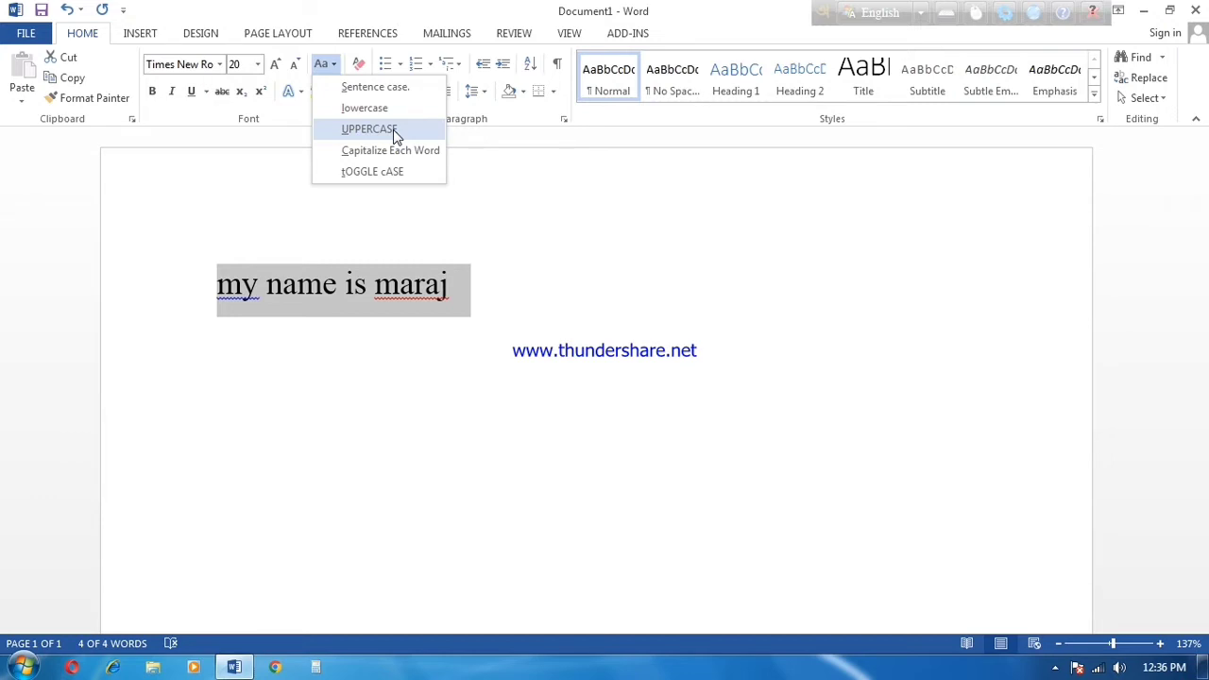
click(394, 134)
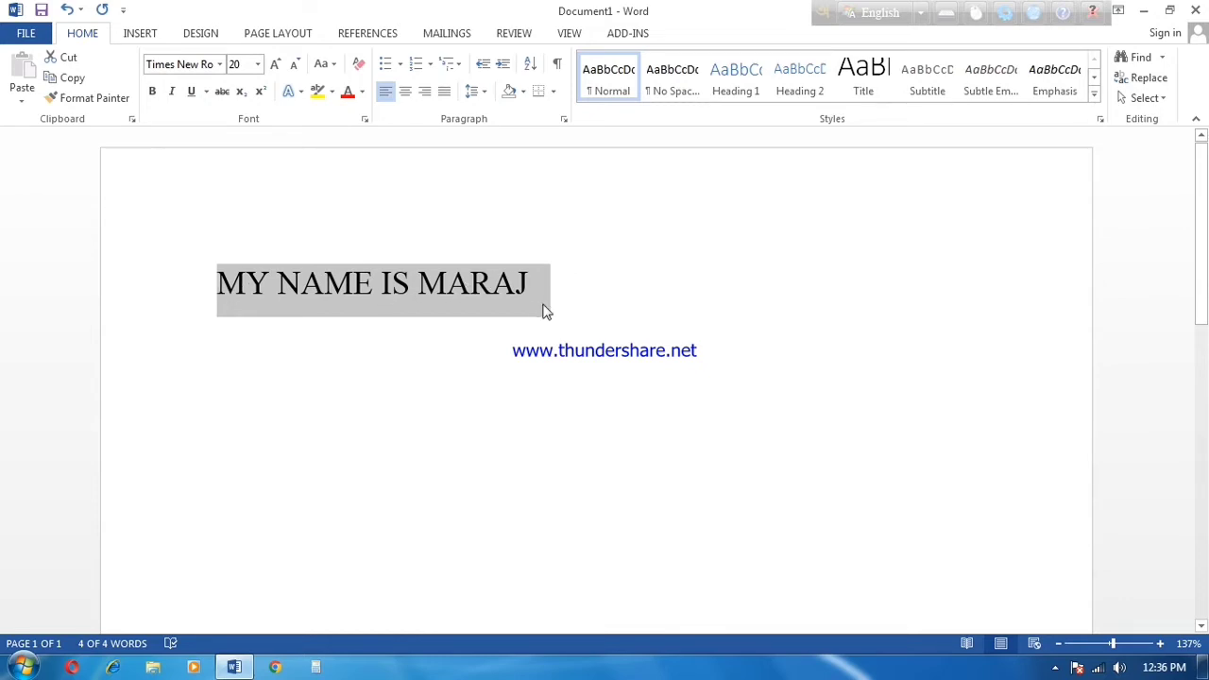
click(322, 63)
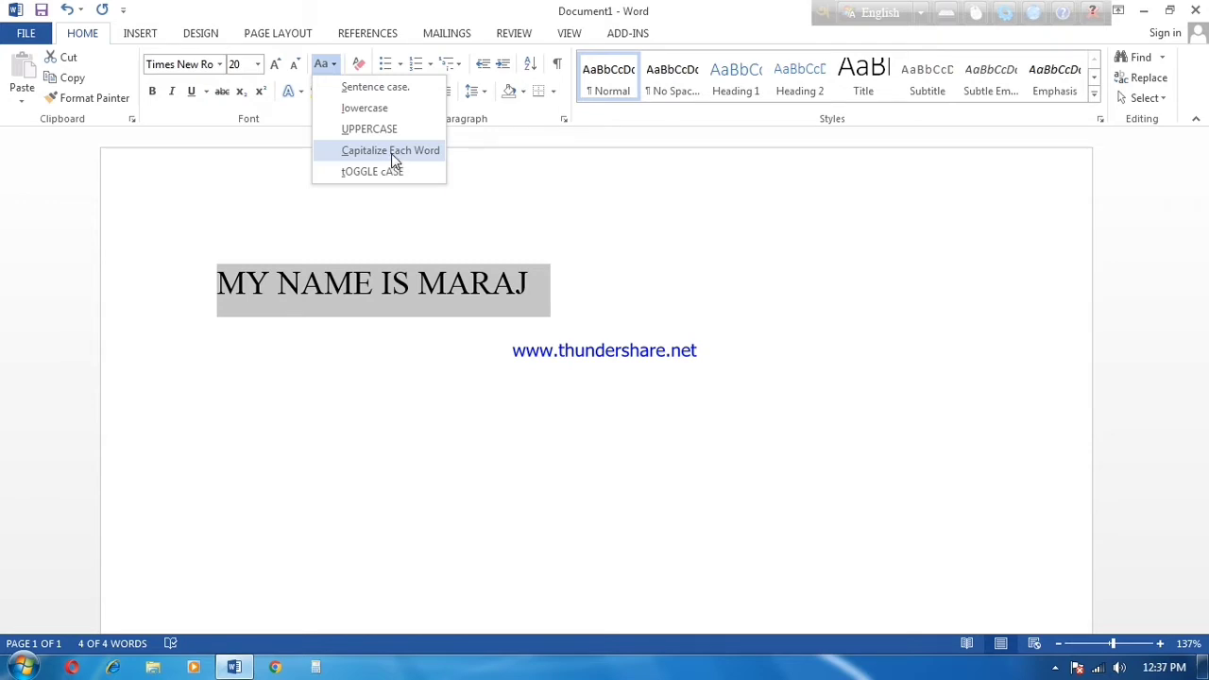
click(391, 153)
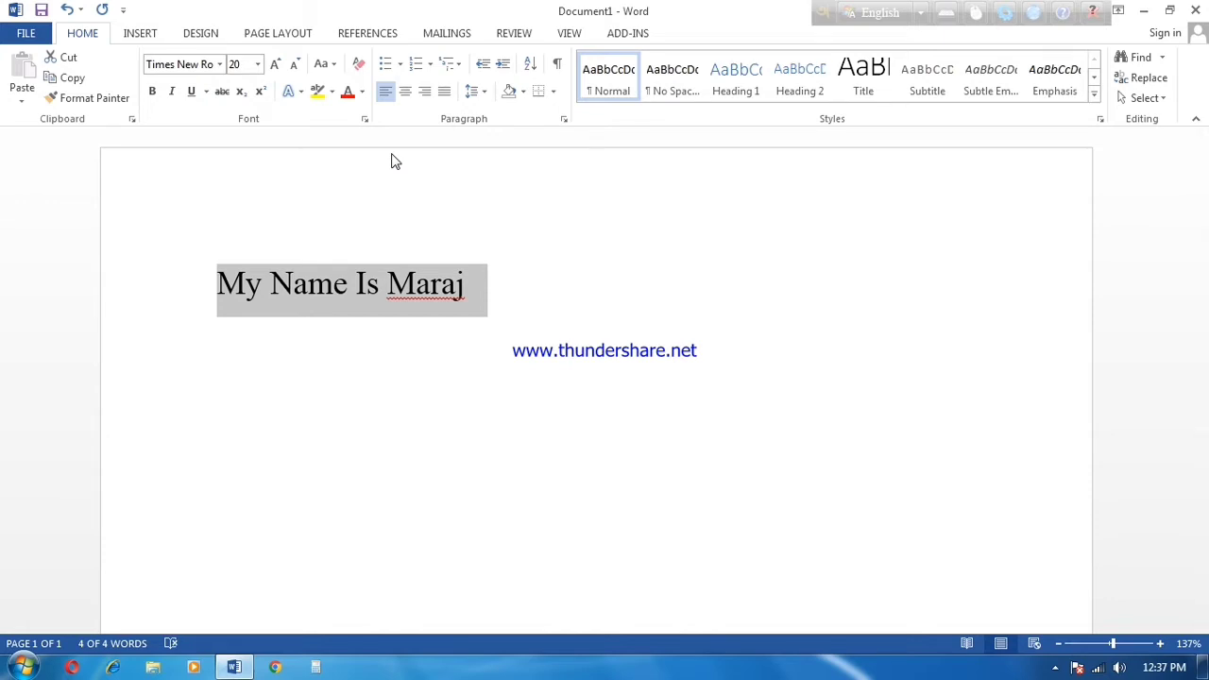
Apply tOGGLE cASE to the selected sentence, return it to lowercase and deselect it.
click(324, 64)
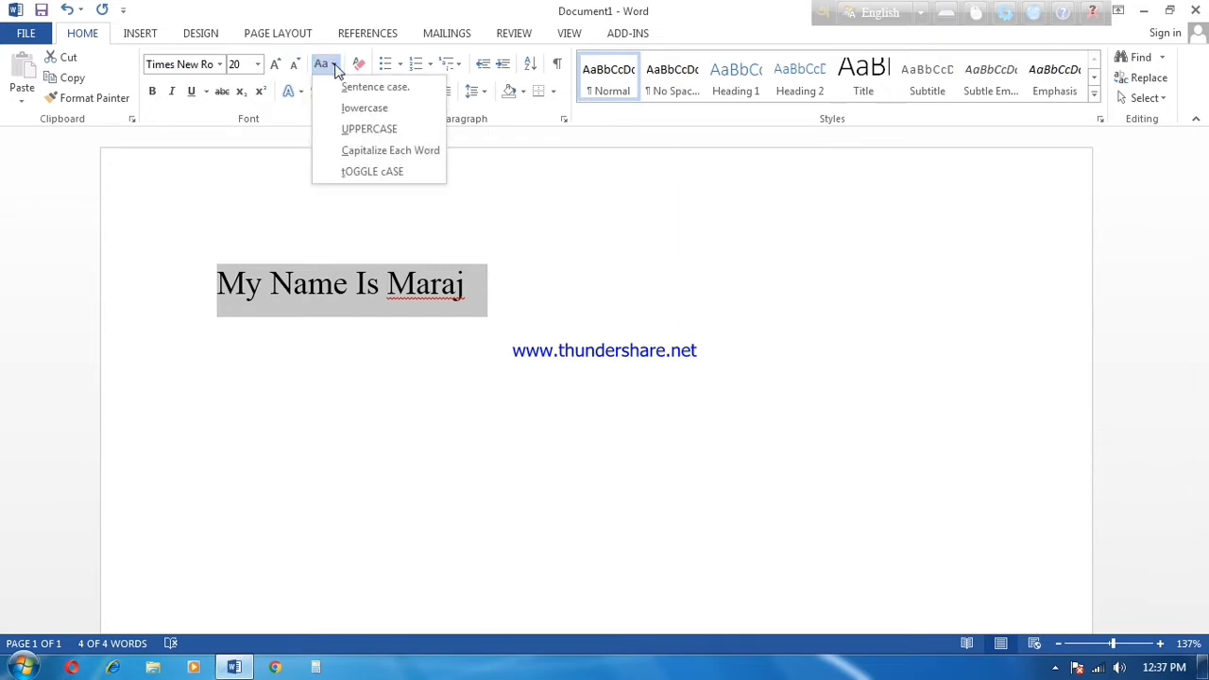
click(370, 181)
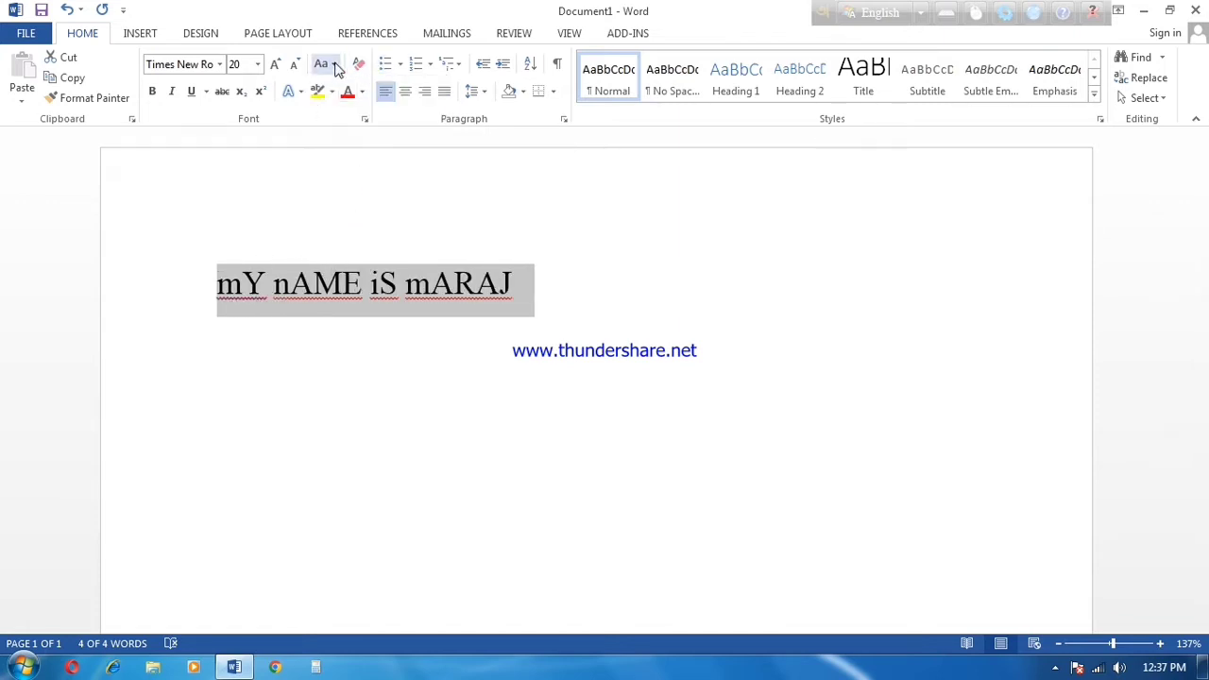
click(326, 65)
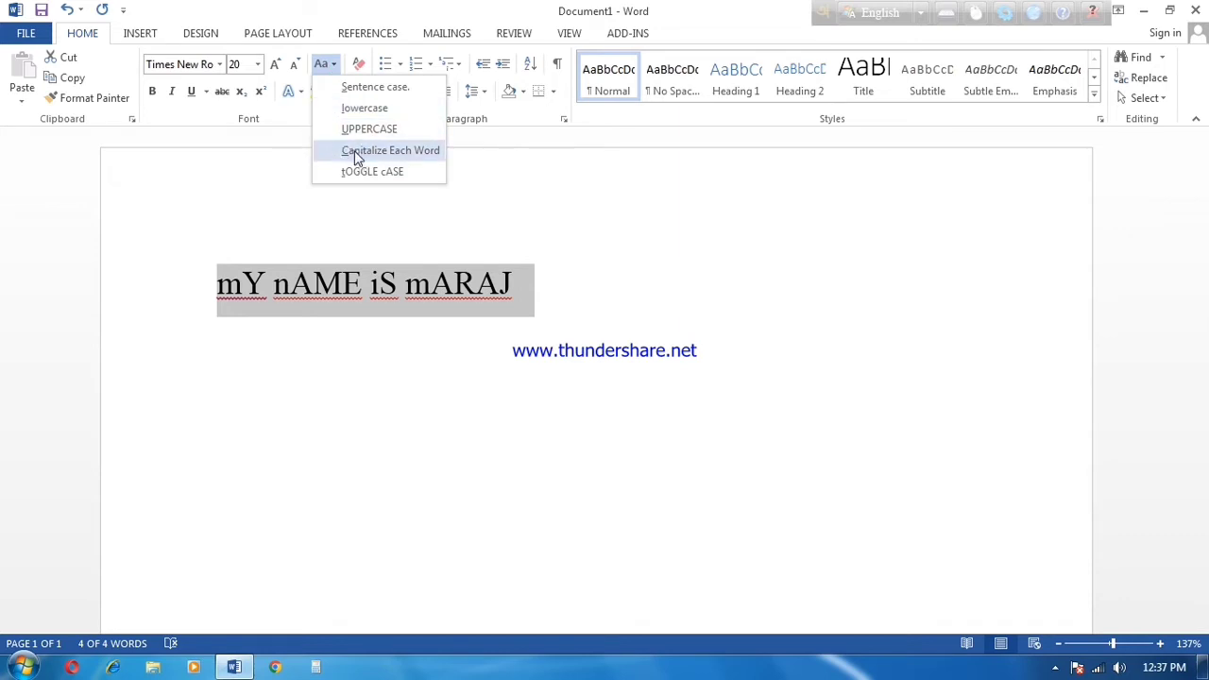
click(365, 108)
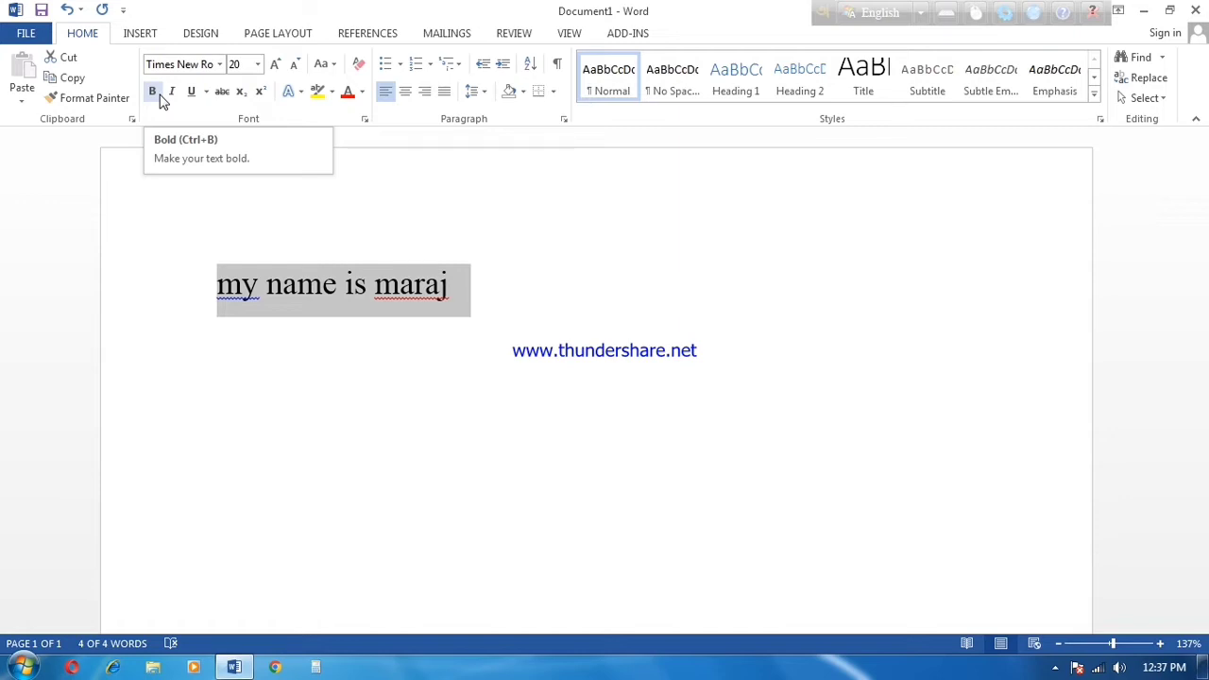
click(273, 370)
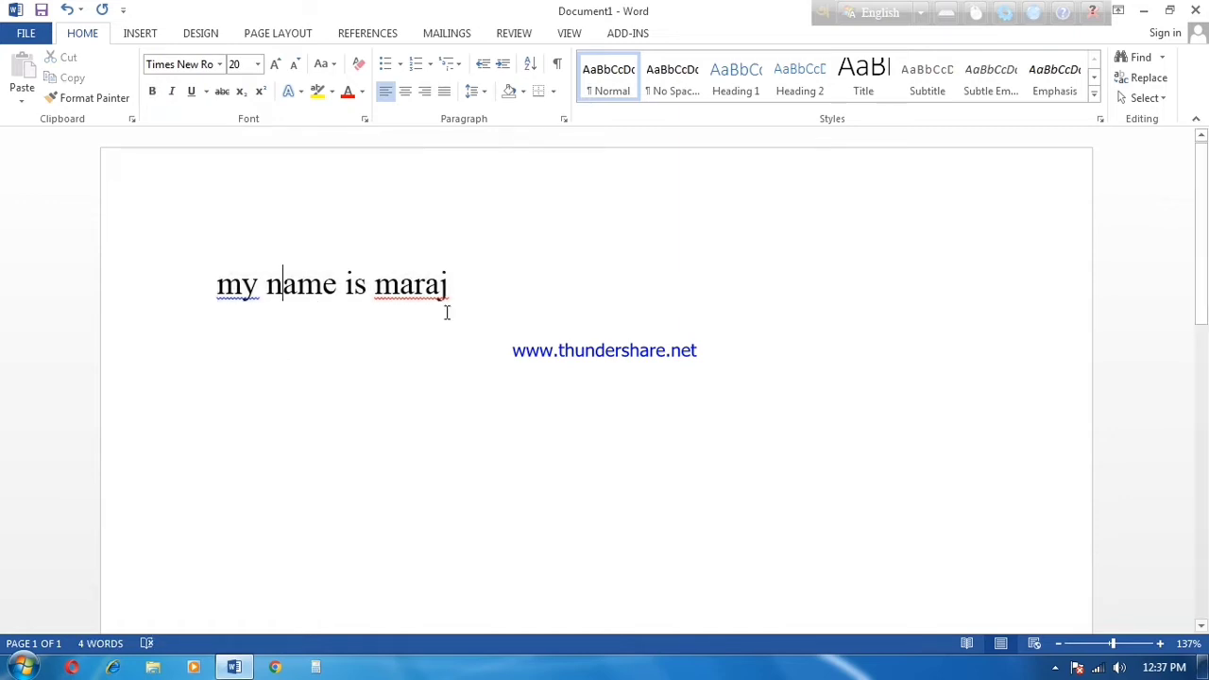
Select only the person's name at the end of the sentence and make it bold.
drag(463, 289, 374, 289)
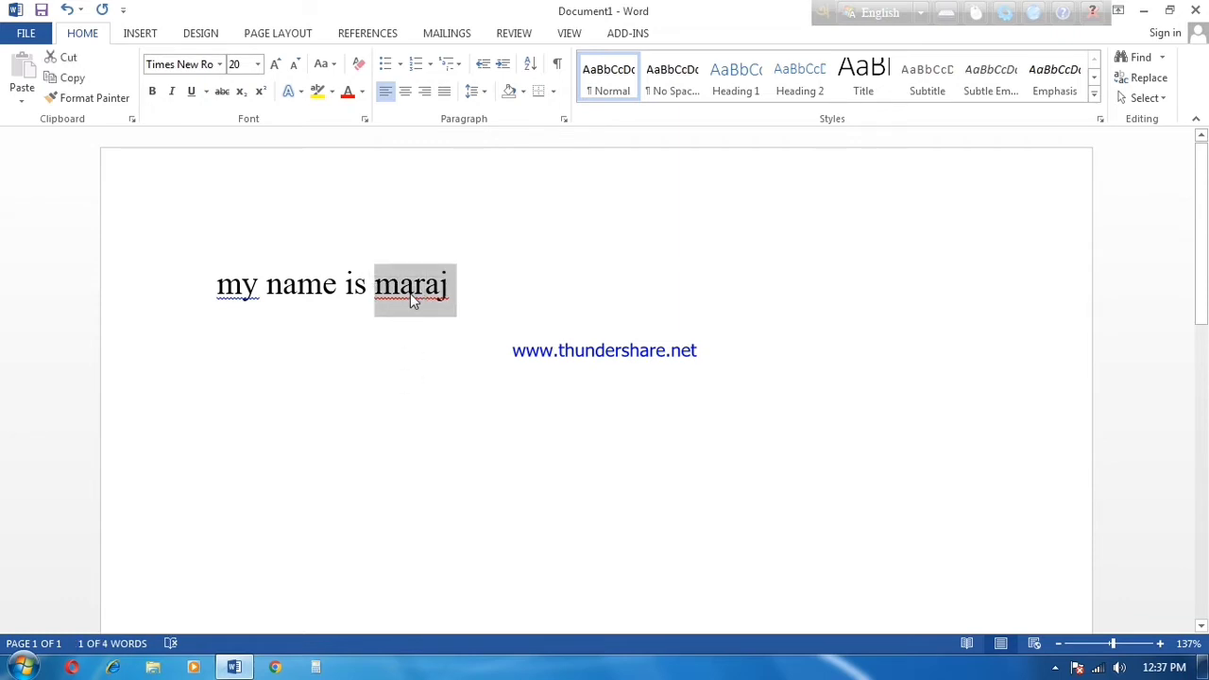
click(437, 331)
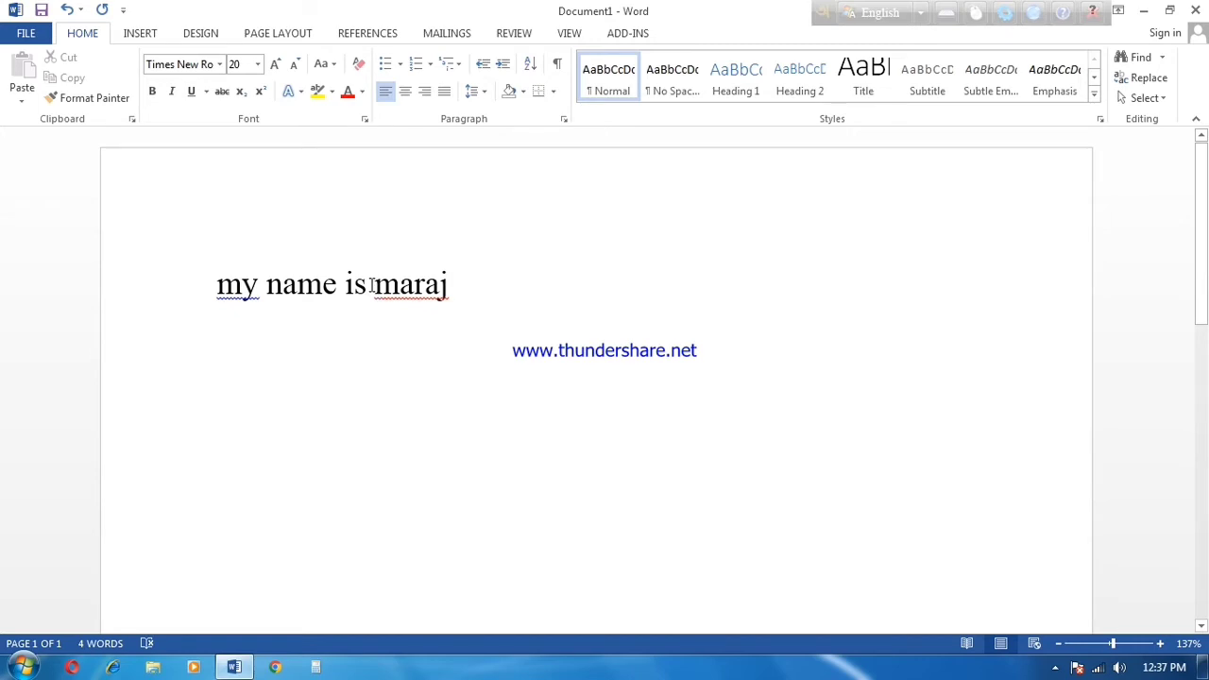
click(372, 284)
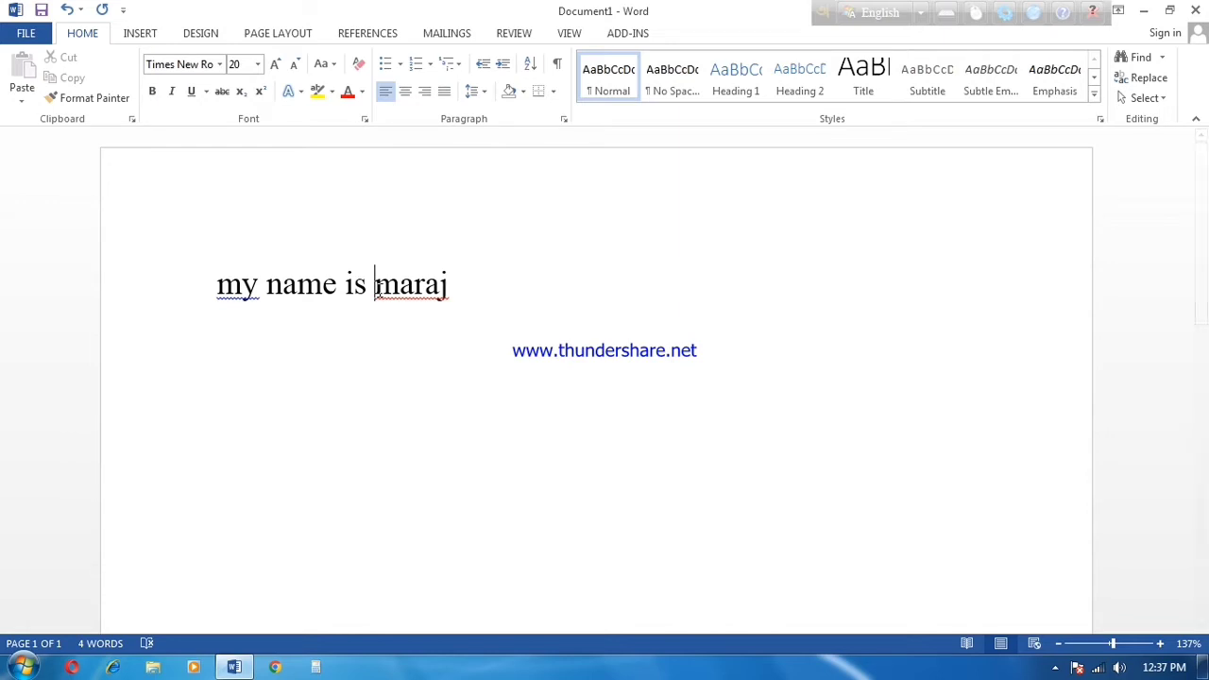
drag(386, 294, 453, 303)
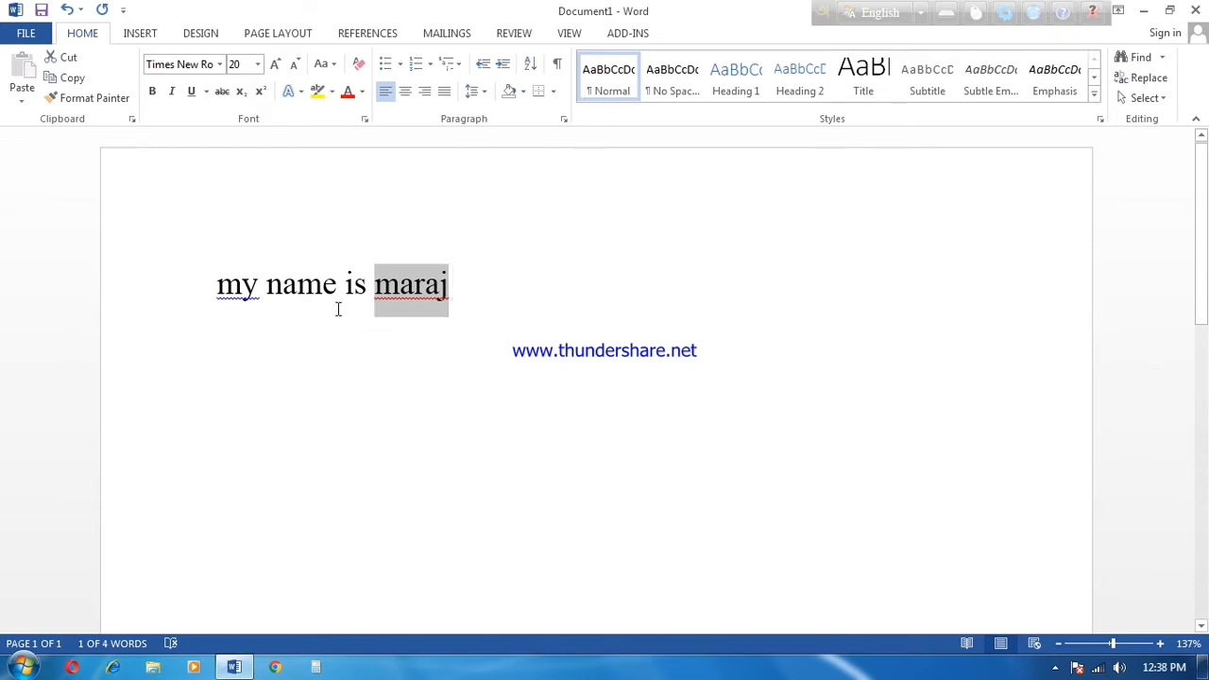
click(153, 92)
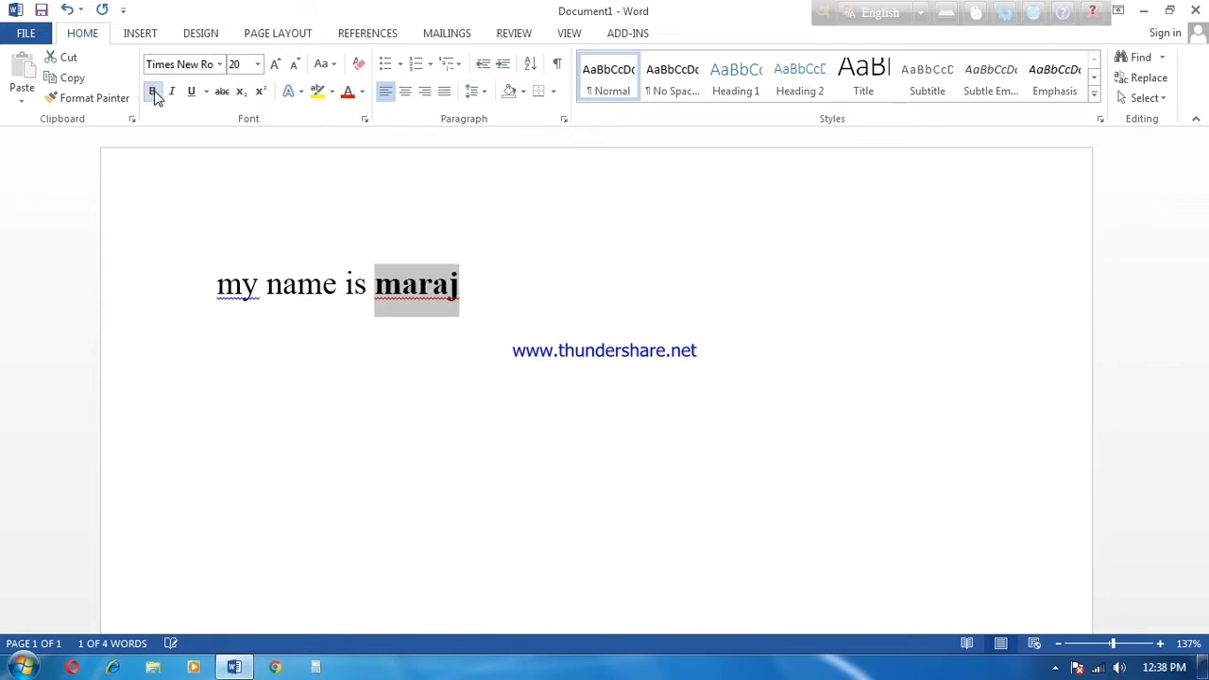
click(393, 341)
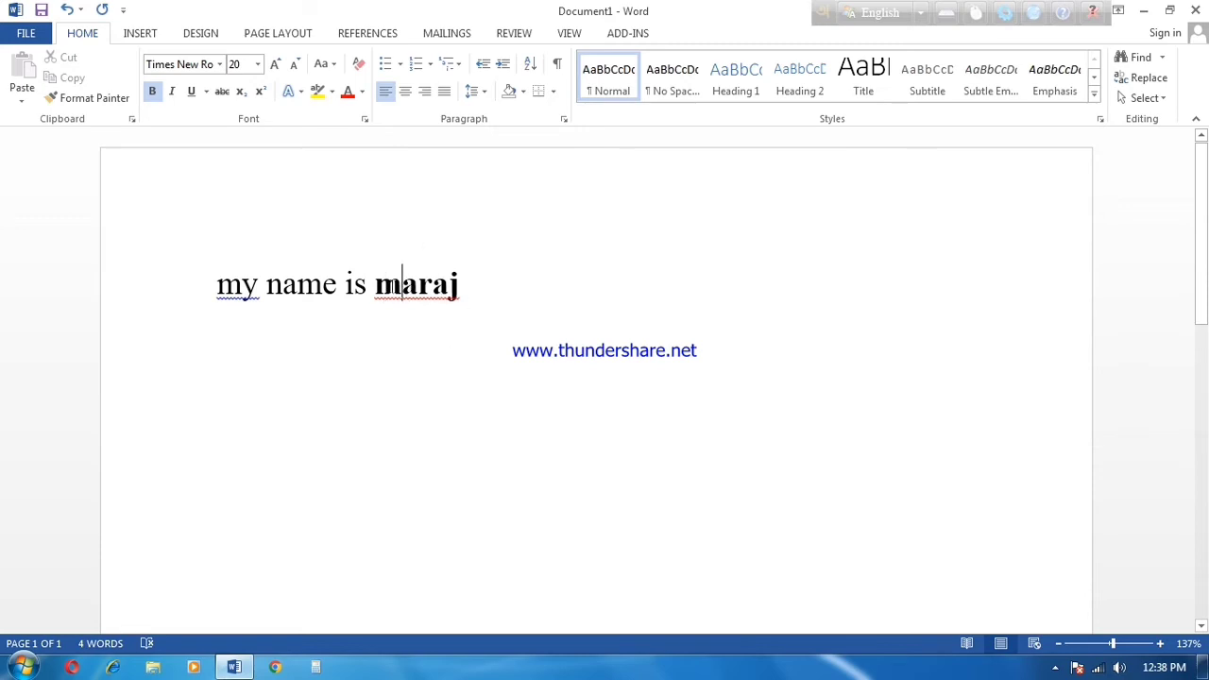
Reselect the bold name at the end of the sentence and remove its bold formatting.
click(368, 284)
drag(368, 285, 405, 364)
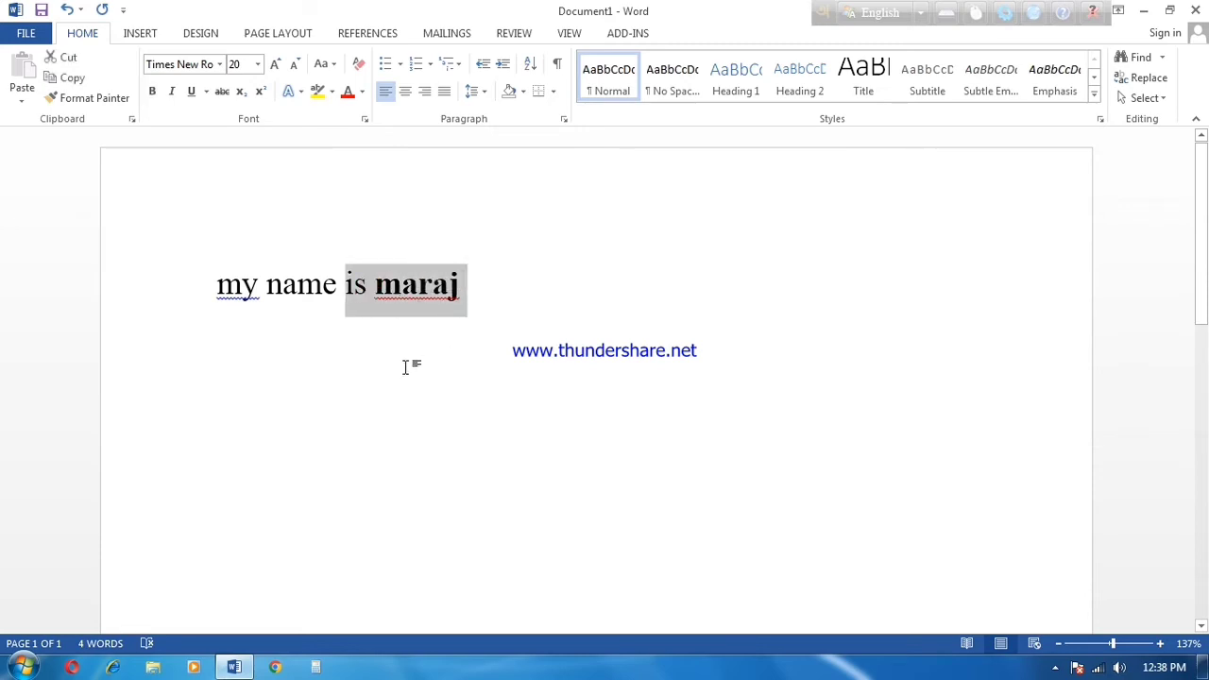
click(400, 279)
drag(400, 279, 464, 294)
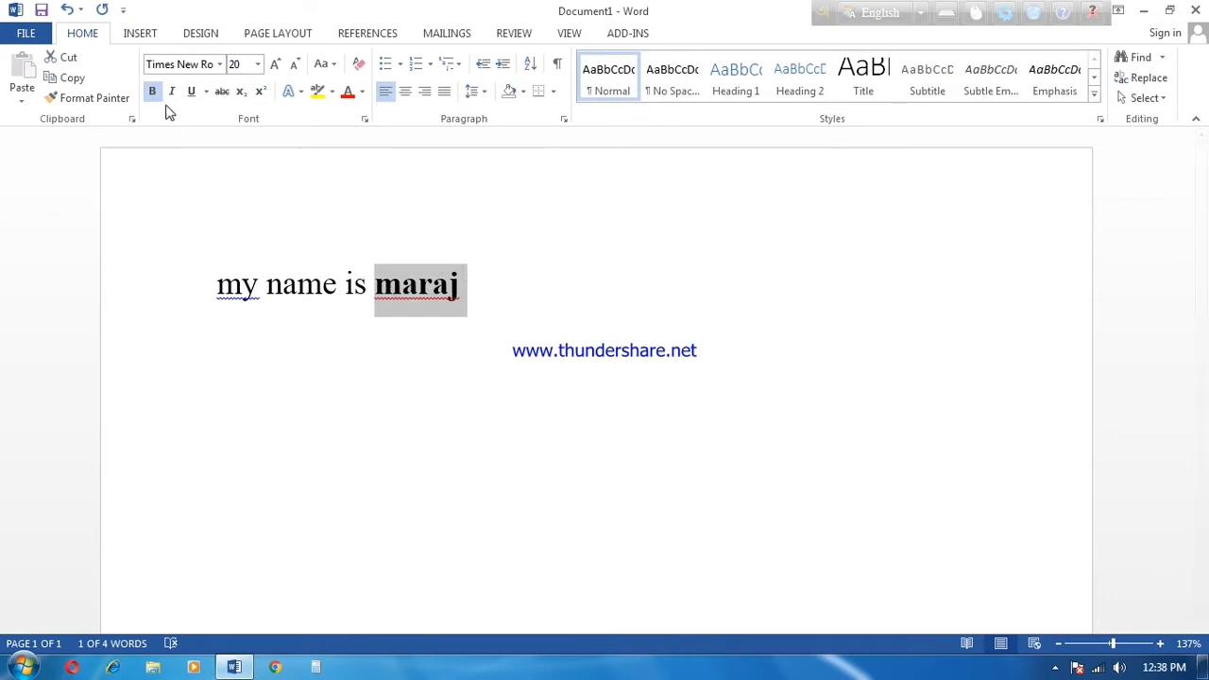
click(154, 95)
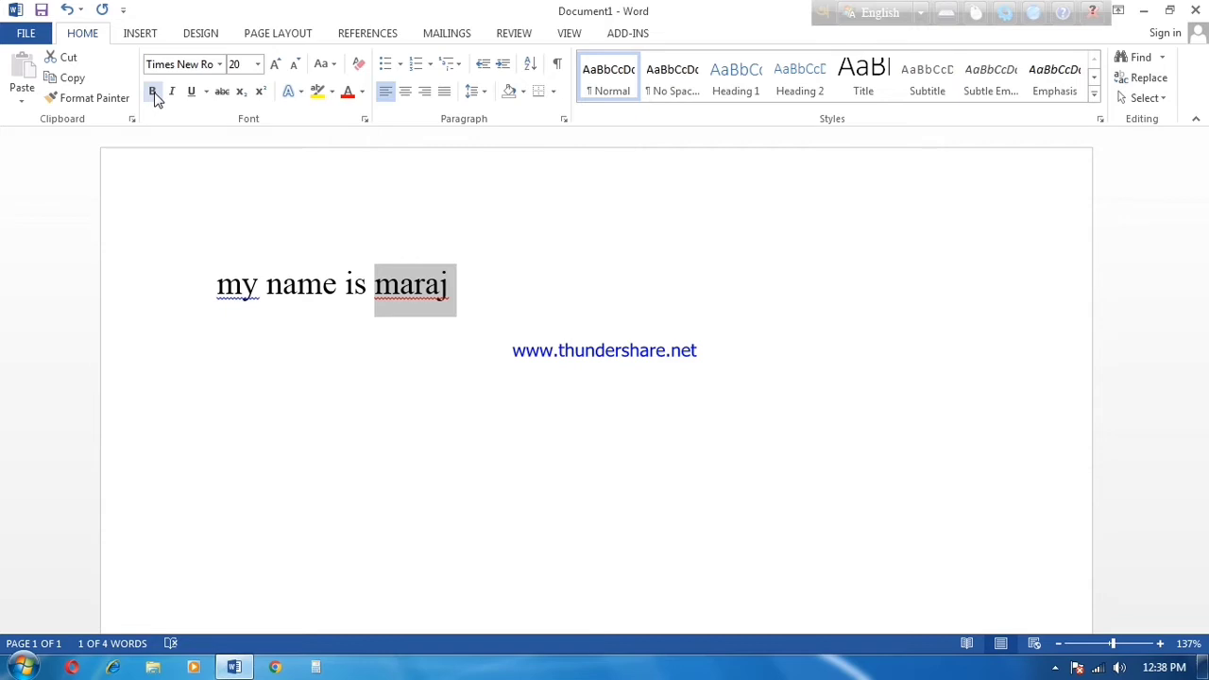
Select the name at the end of the sentence and make it italic.
click(467, 284)
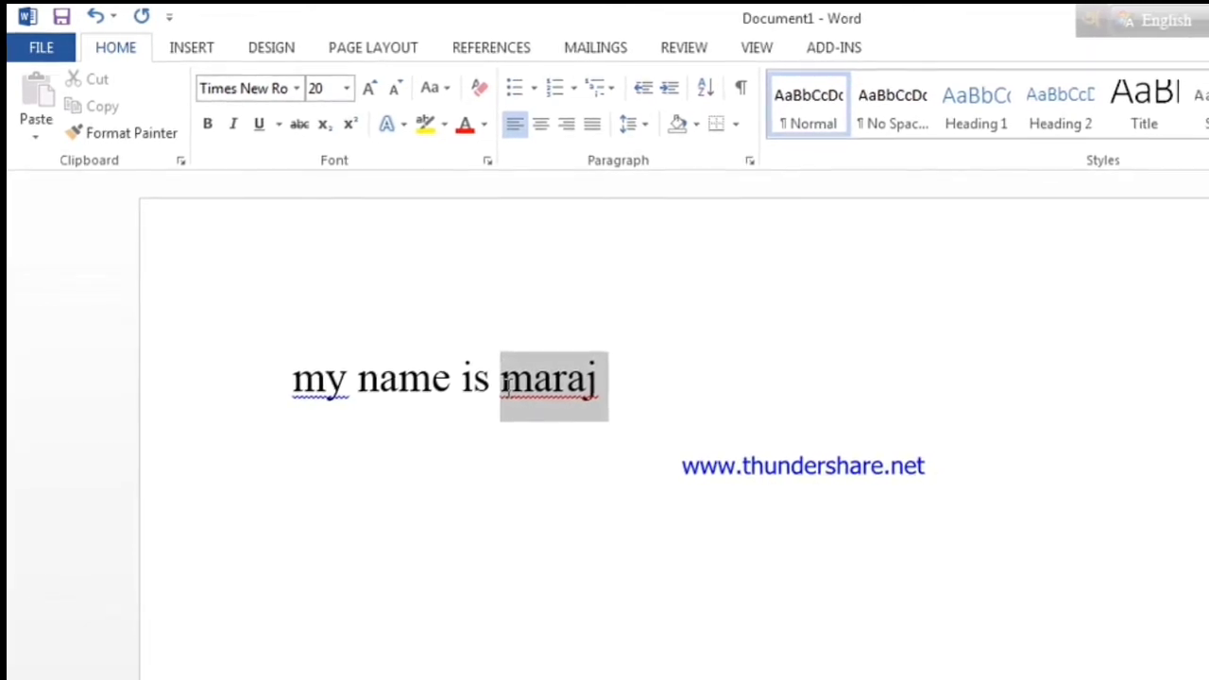
drag(507, 387, 507, 396)
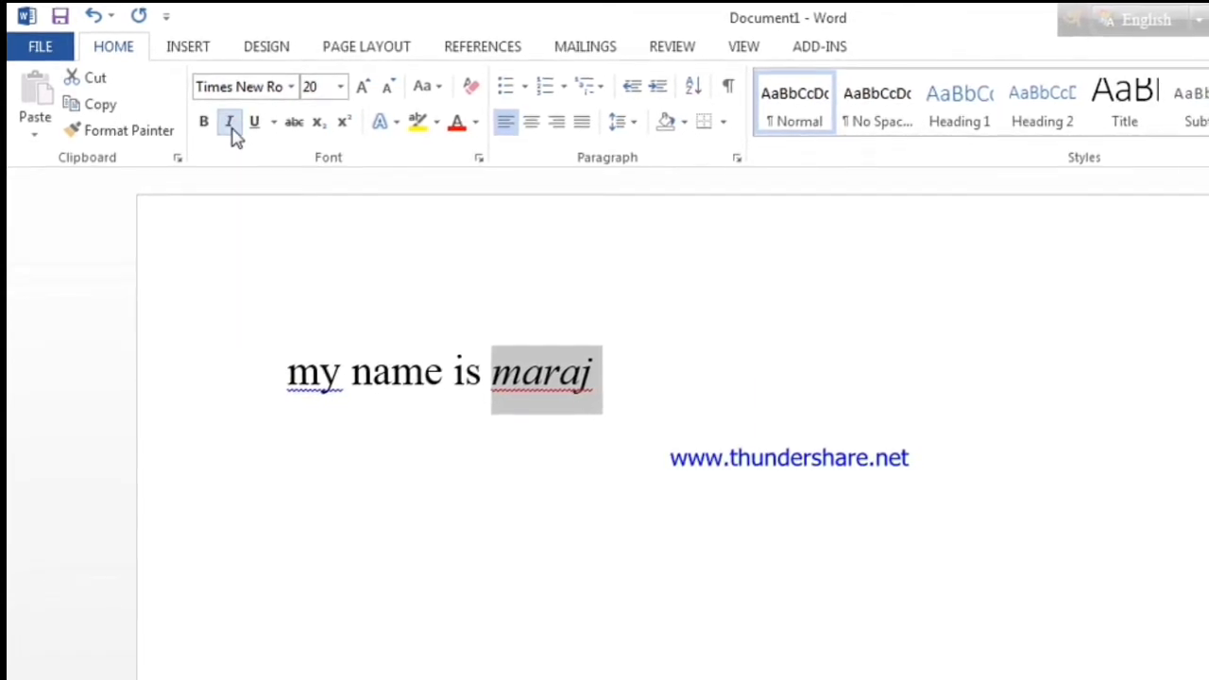
click(329, 294)
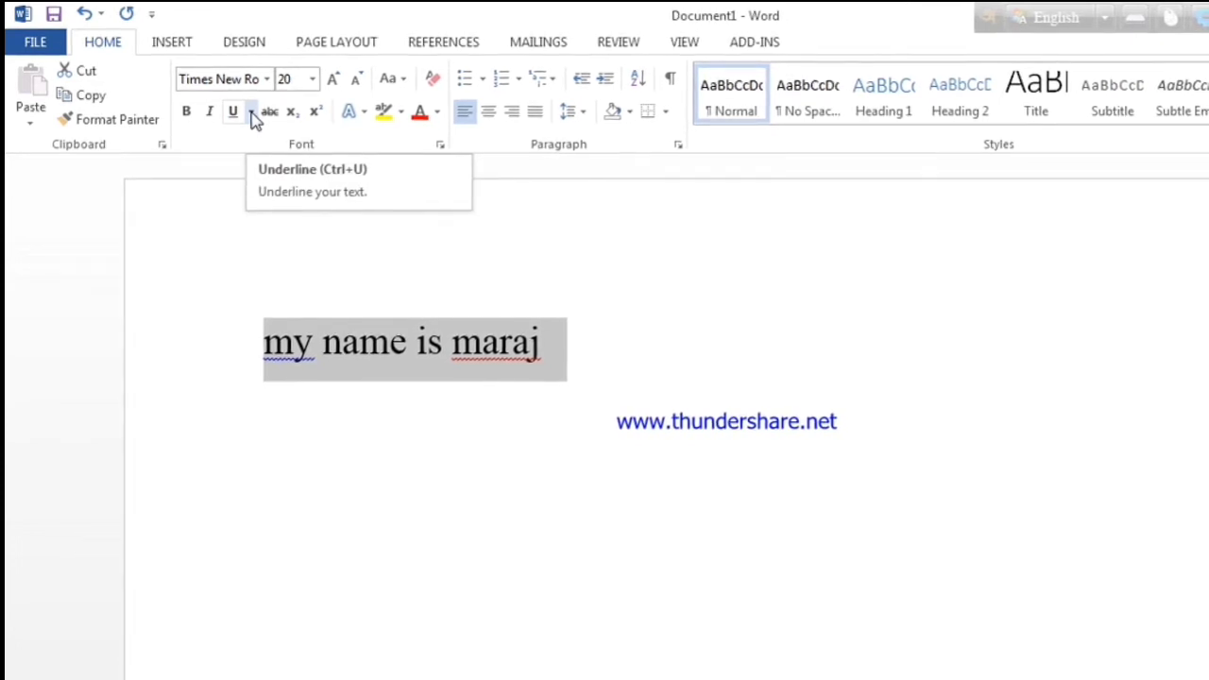
Underline the whole selected sentence with the thick single line and deselect it.
click(250, 112)
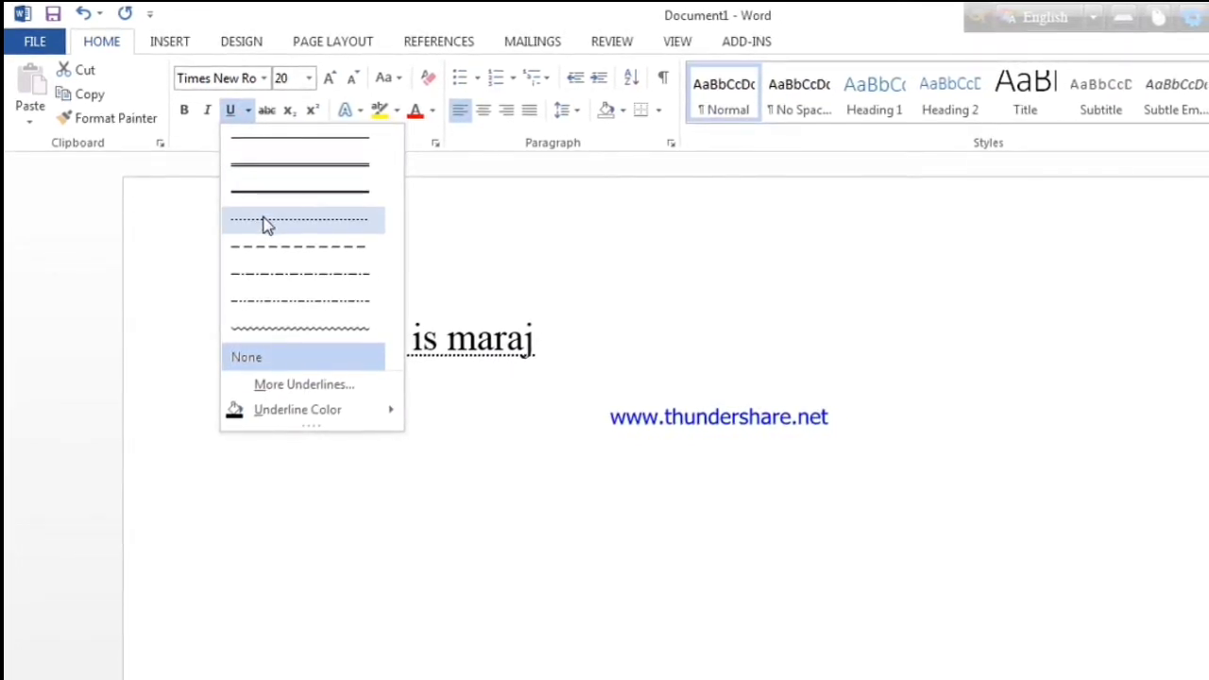
click(322, 197)
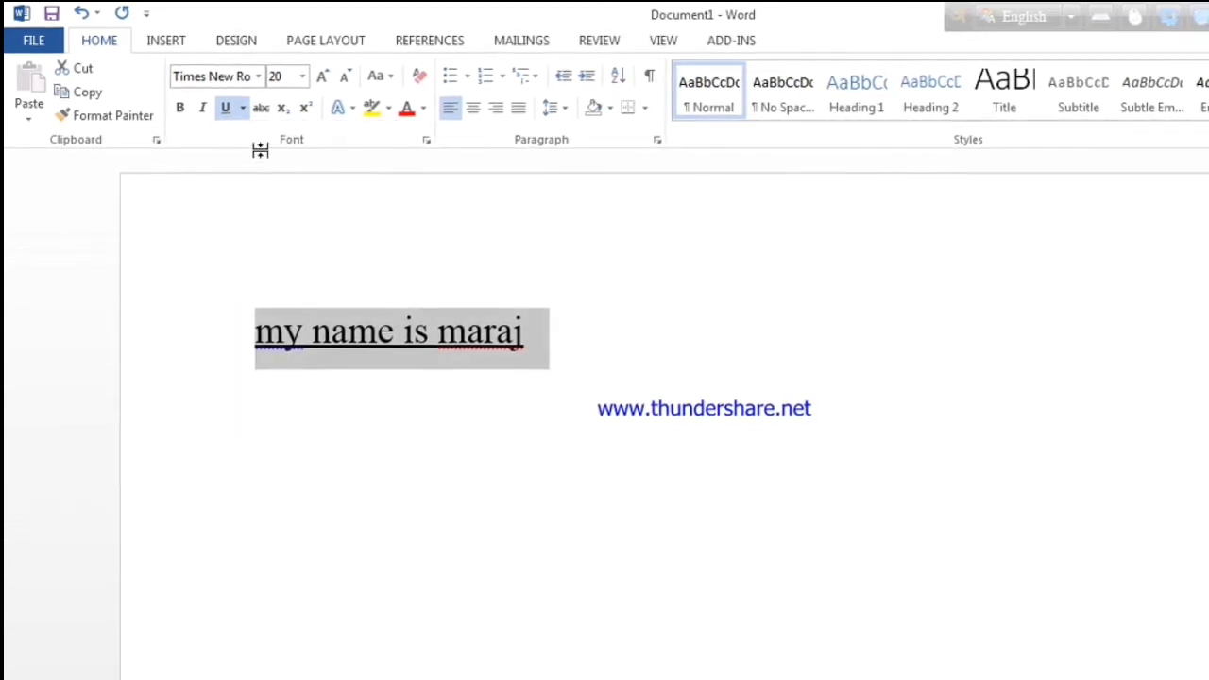
click(307, 440)
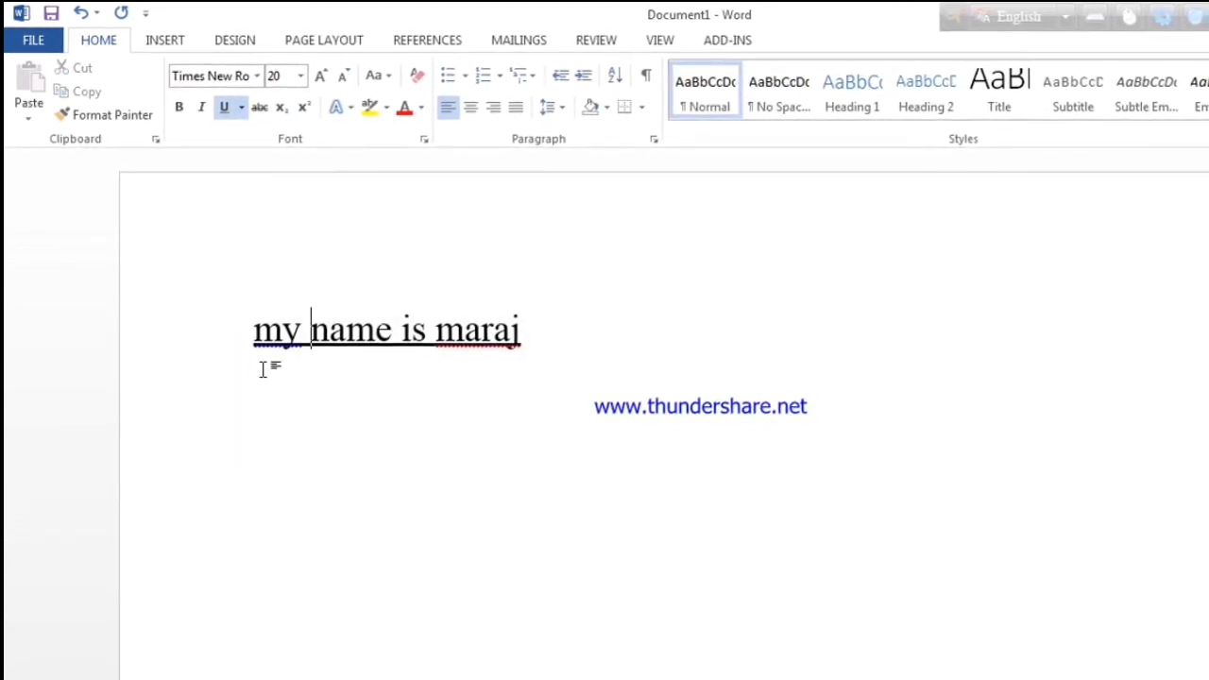
Open the Font dialog through More Underlines, move it clear of the sentence and glance at its advanced settings.
click(241, 106)
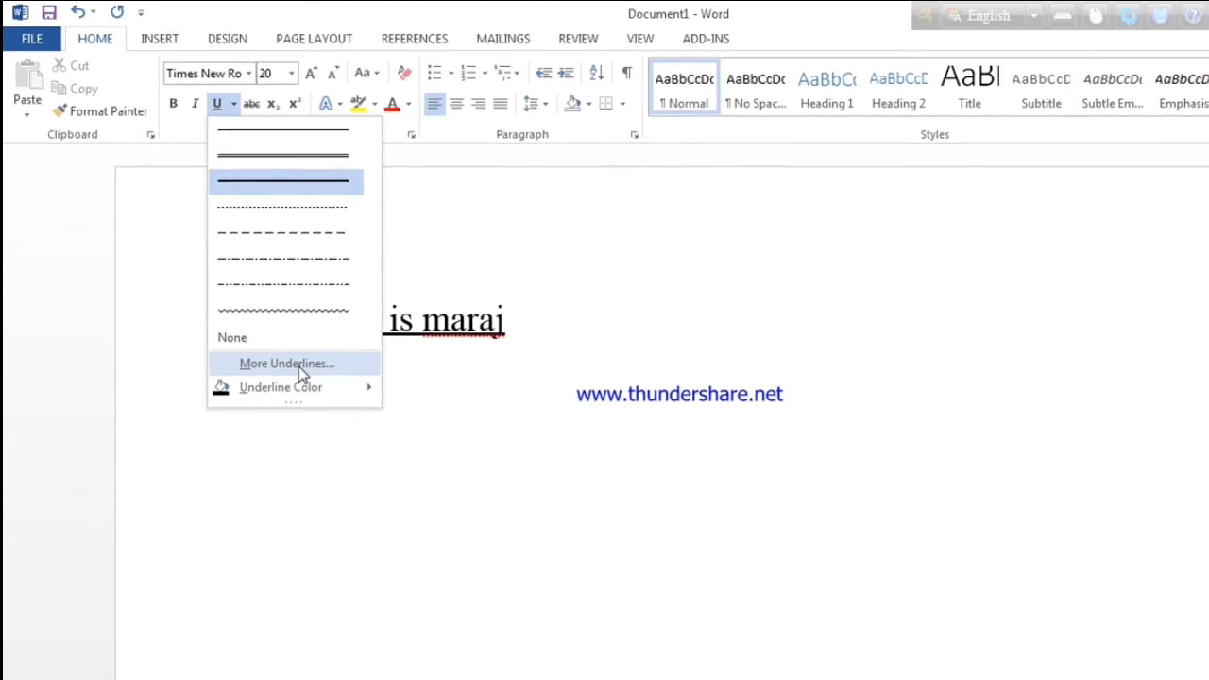
click(270, 366)
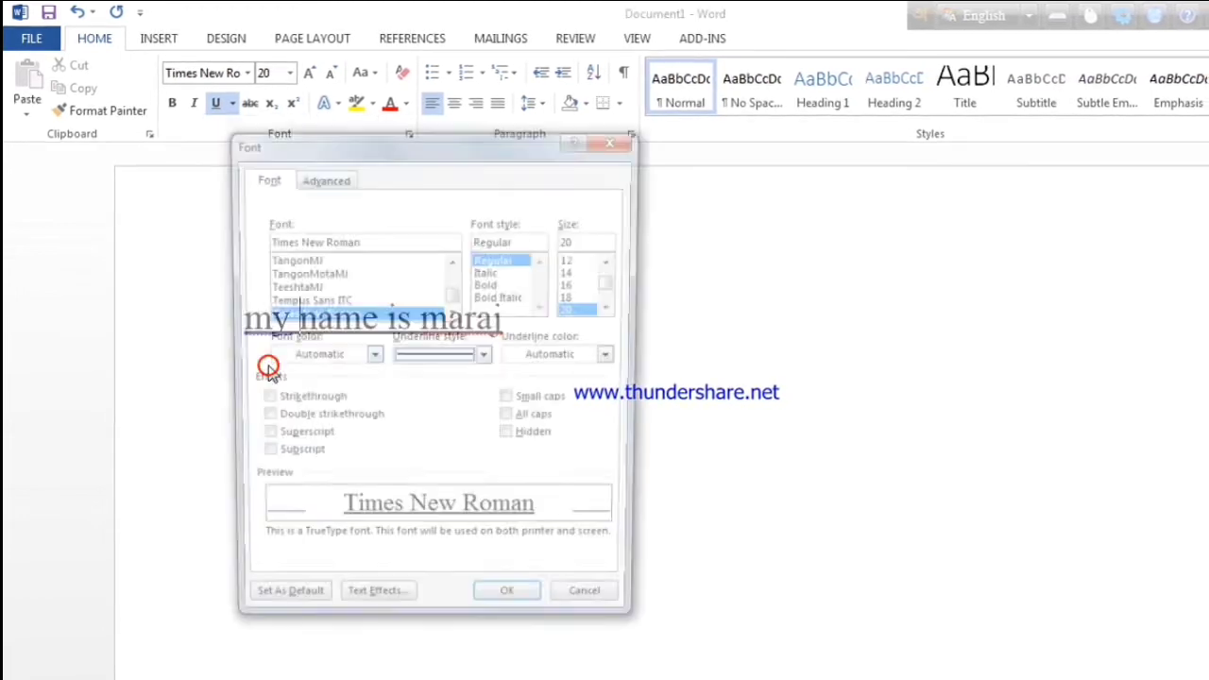
drag(410, 141, 752, 85)
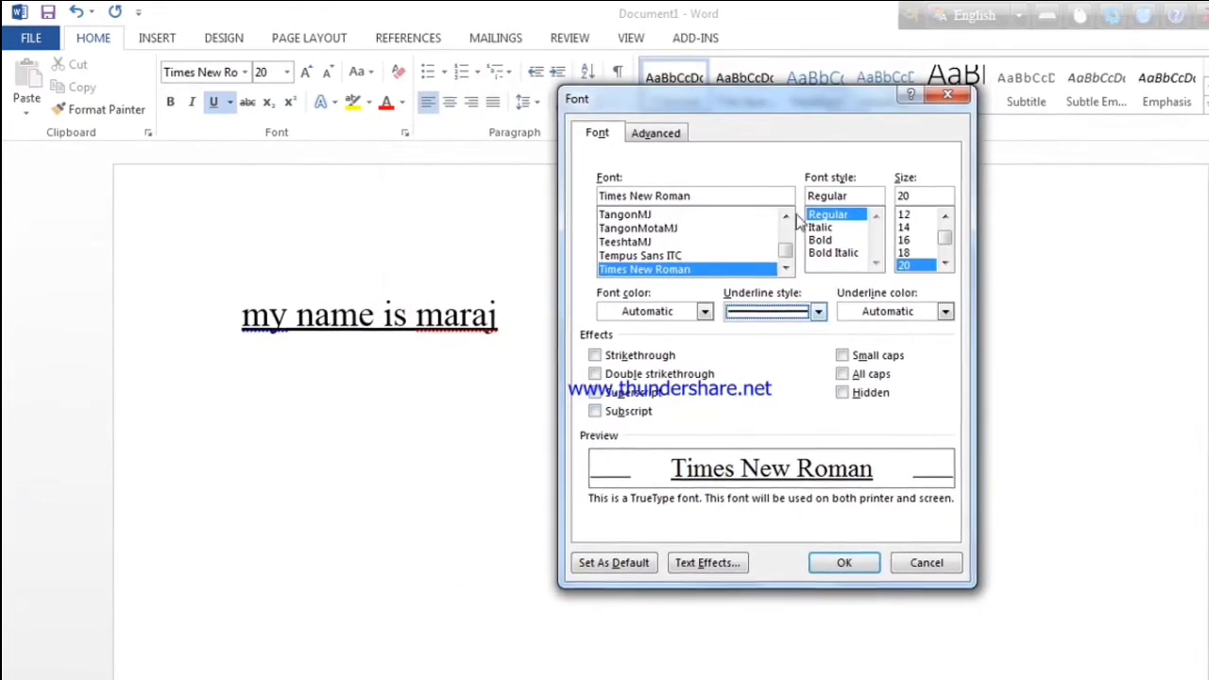
click(652, 133)
click(593, 133)
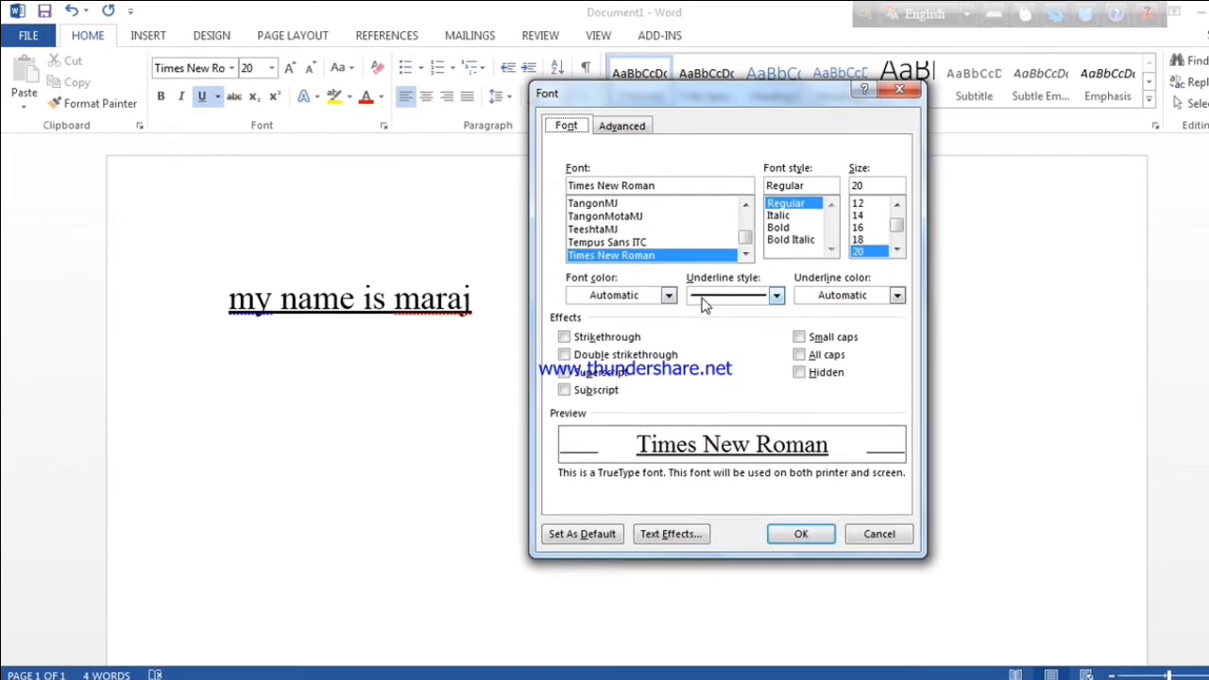
Set the underline style to the thick dotted line and the underline color to standard red.
click(771, 294)
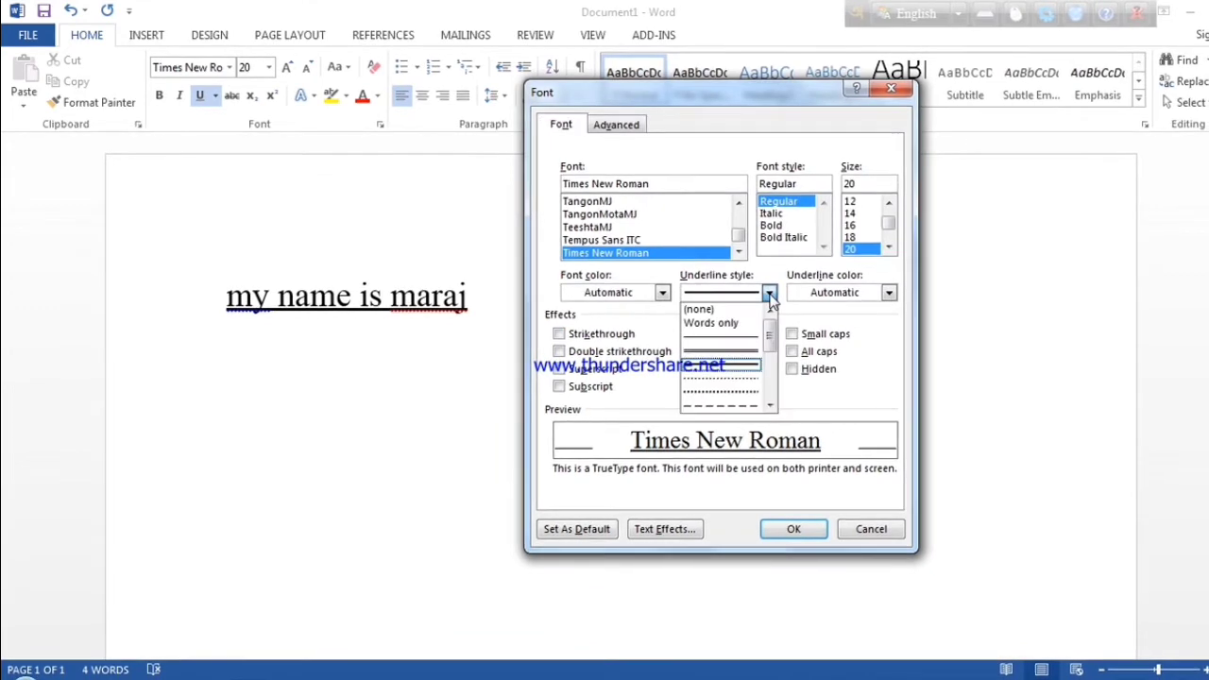
click(716, 388)
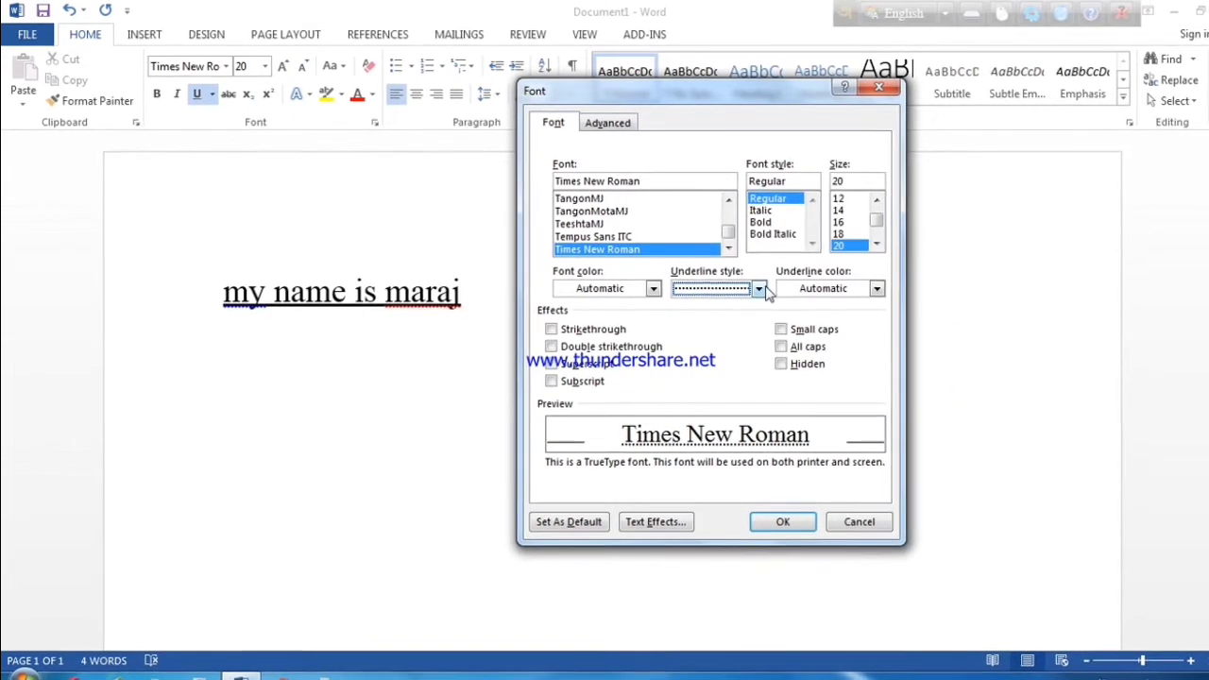
click(871, 288)
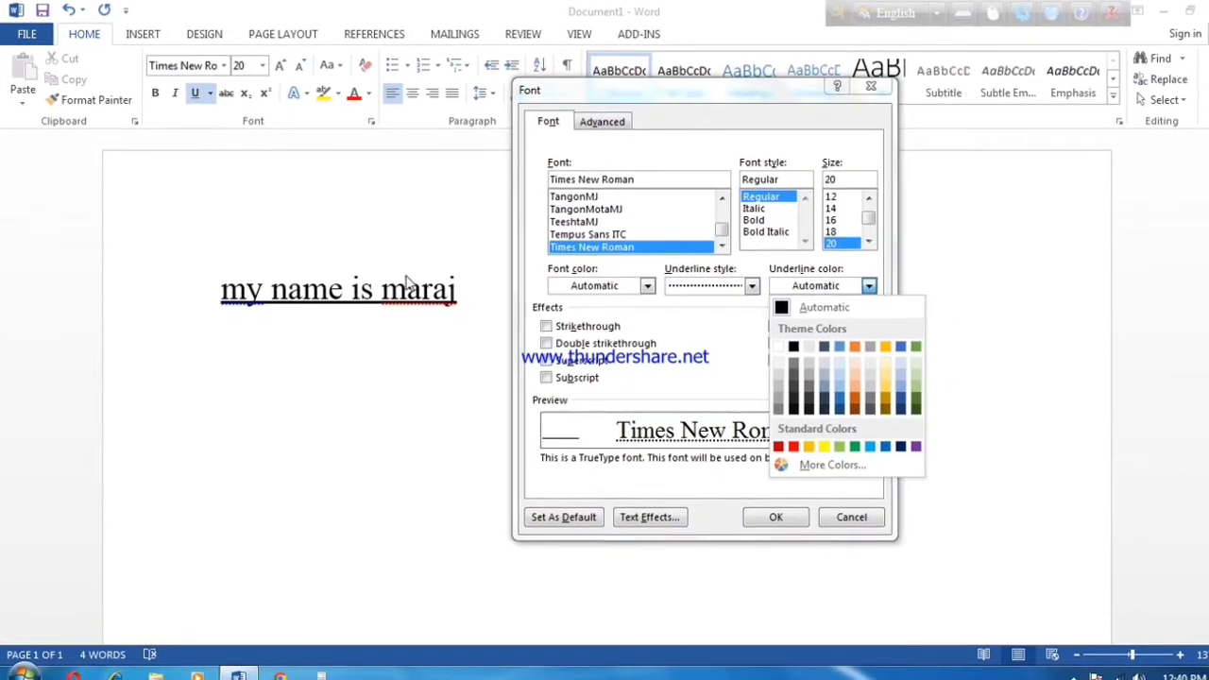
click(790, 445)
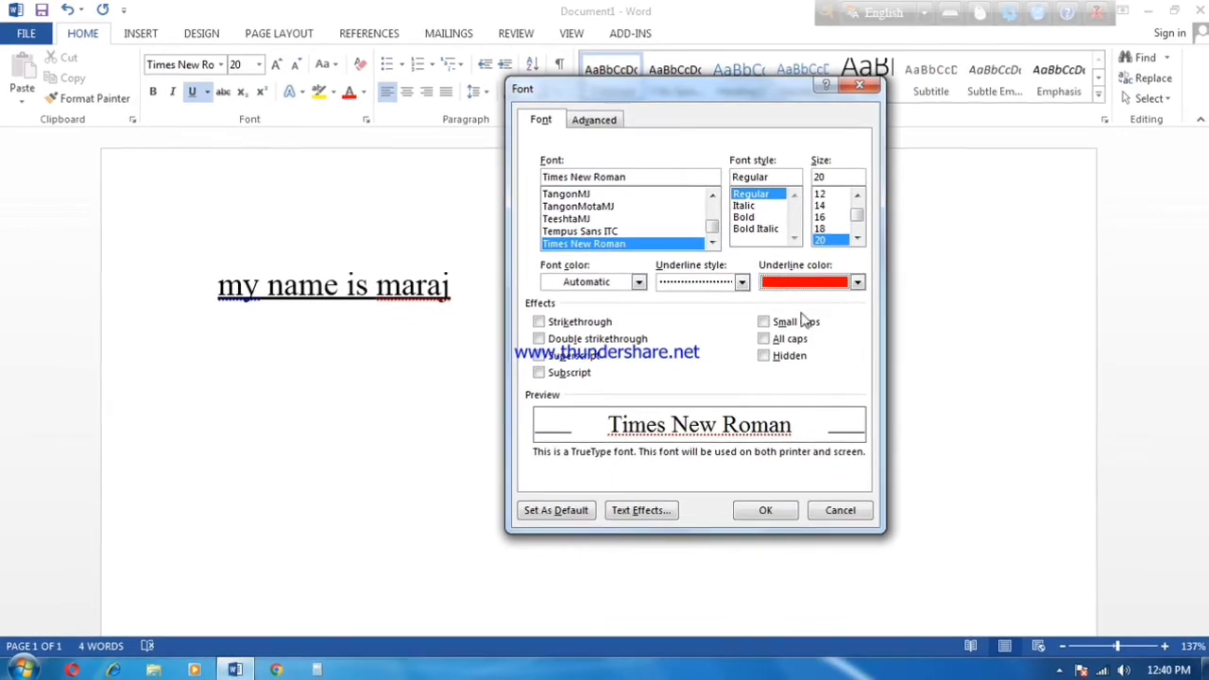
Confirm the Font dialog, select the whole sentence and set its underline color to standard red.
click(763, 509)
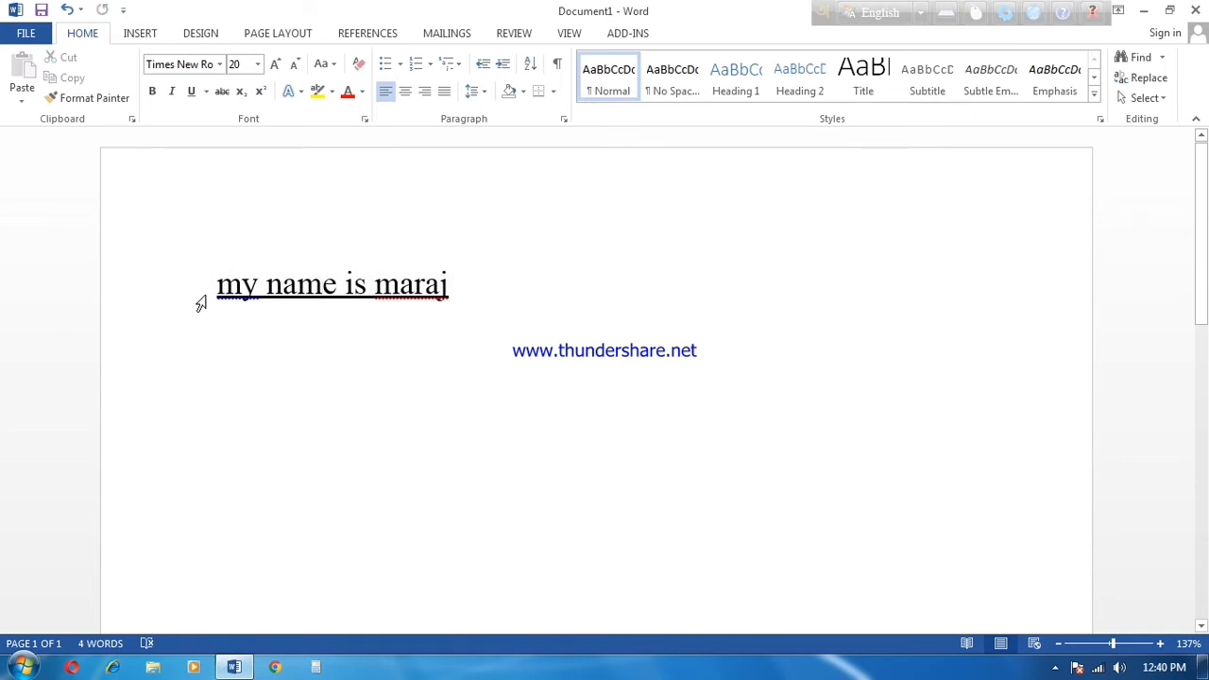
drag(218, 291, 408, 305)
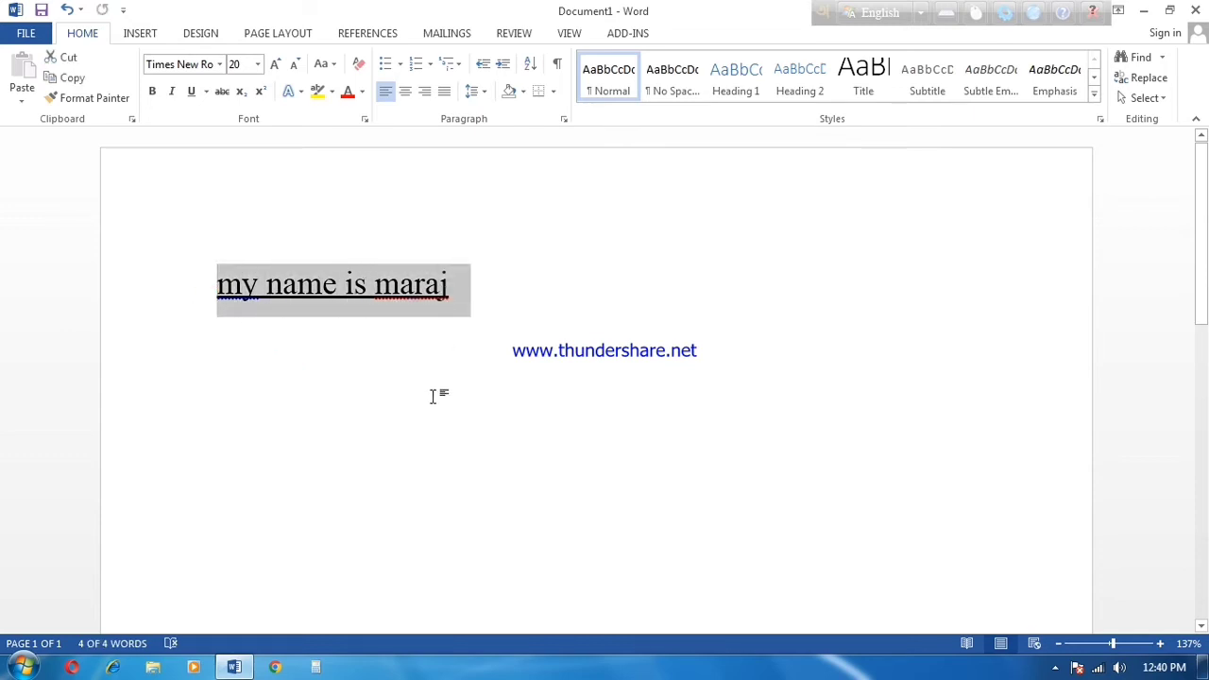
click(455, 300)
drag(257, 302, 103, 324)
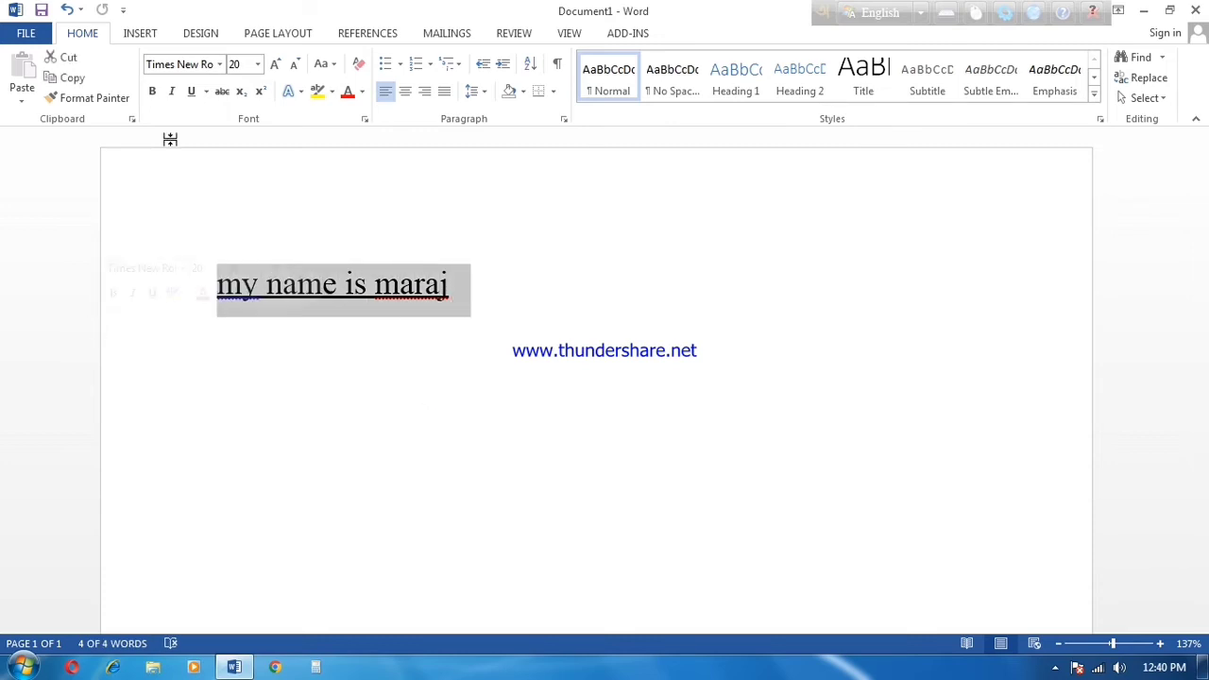
click(207, 93)
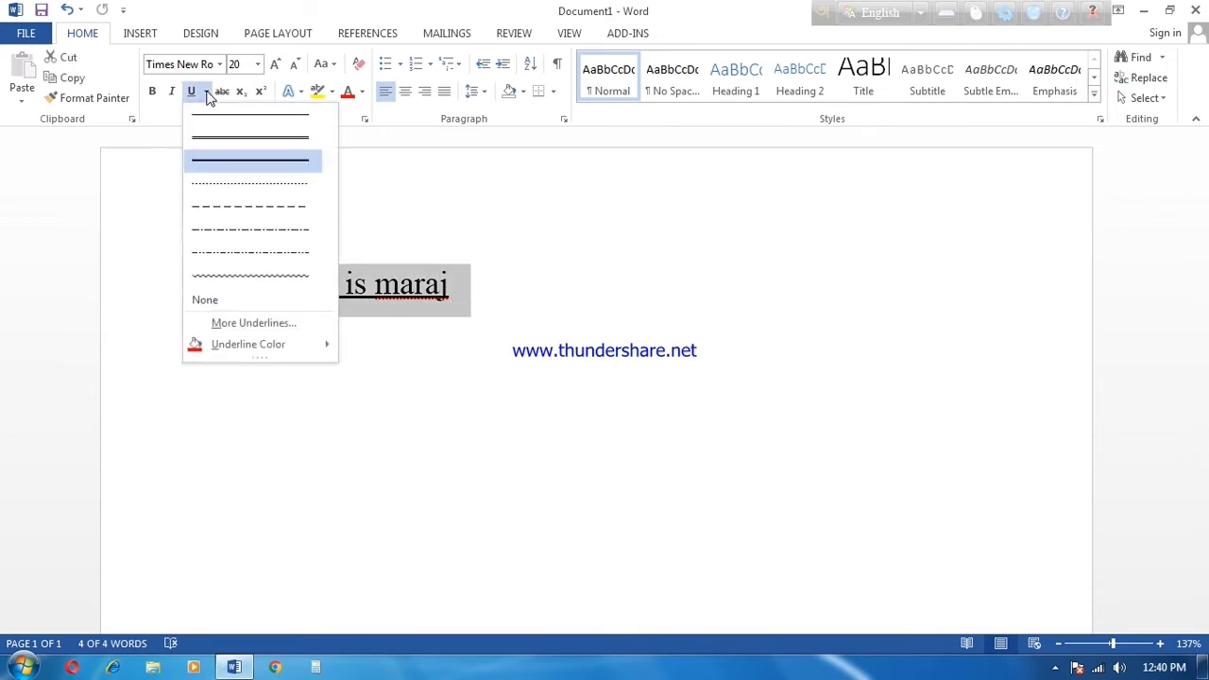
mouse_move(247, 347)
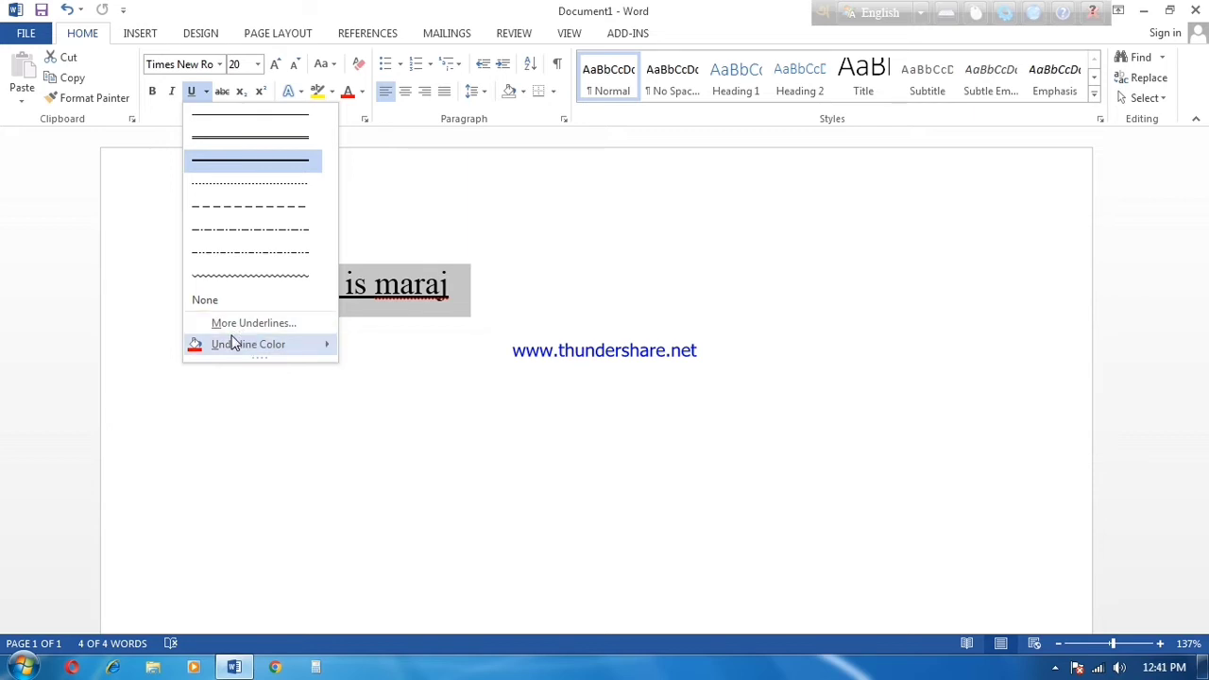
click(313, 345)
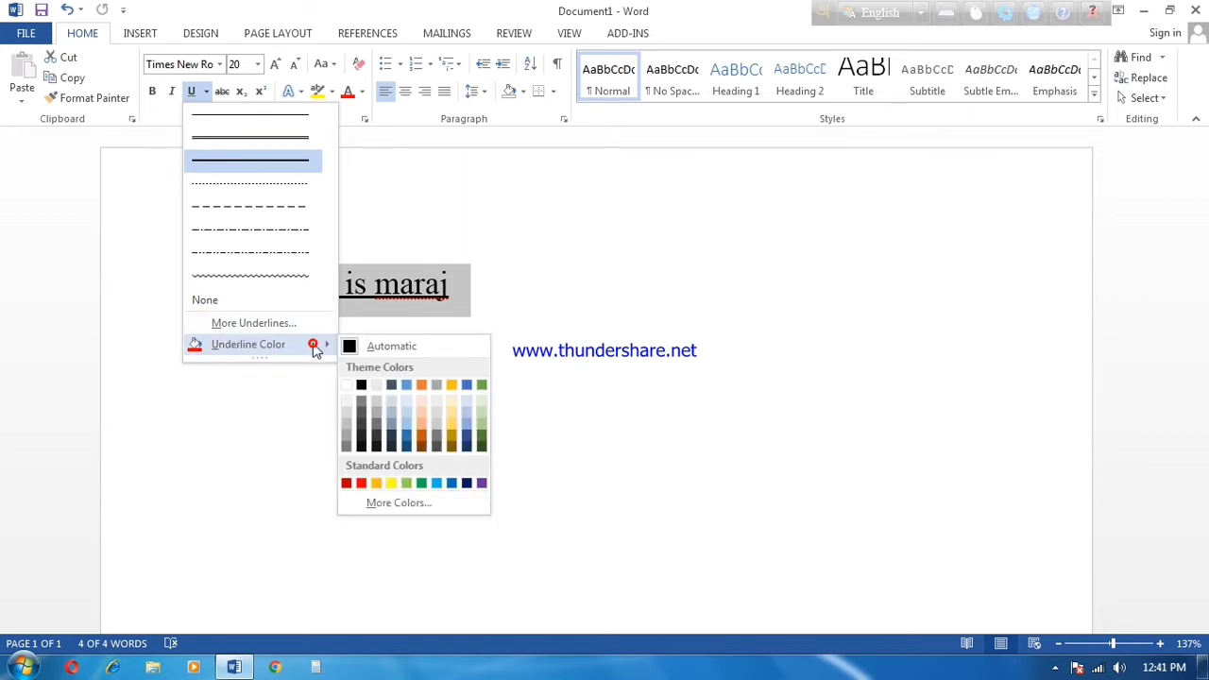
click(363, 483)
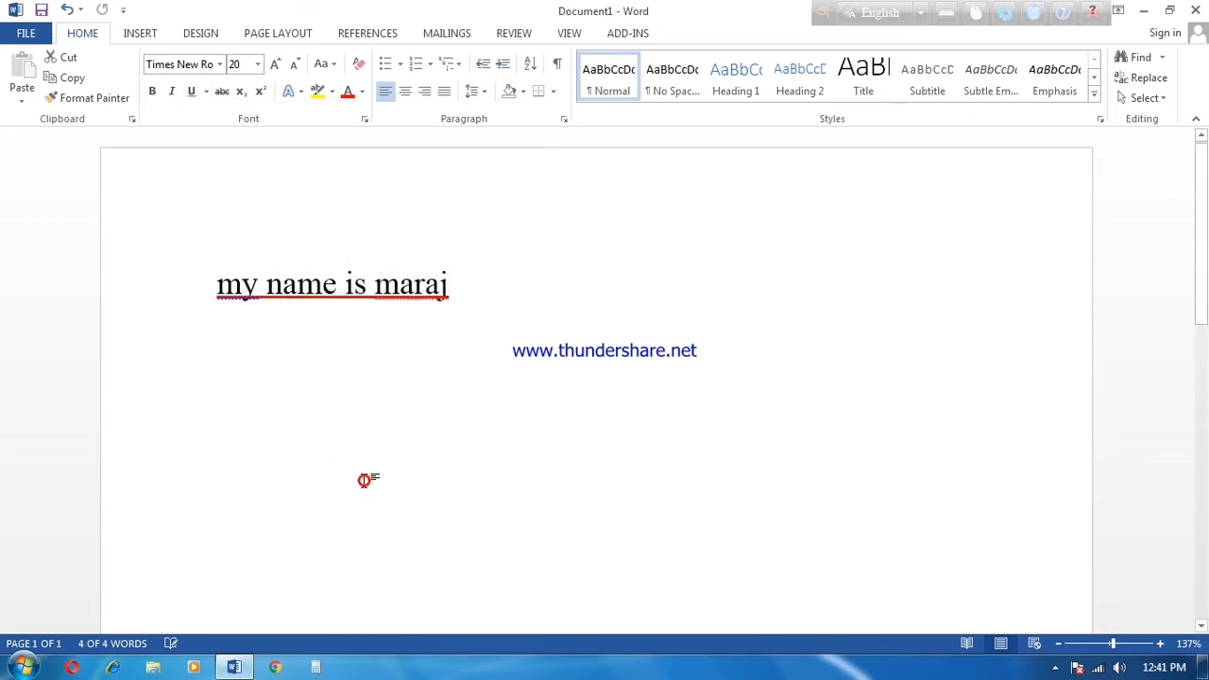
click(299, 372)
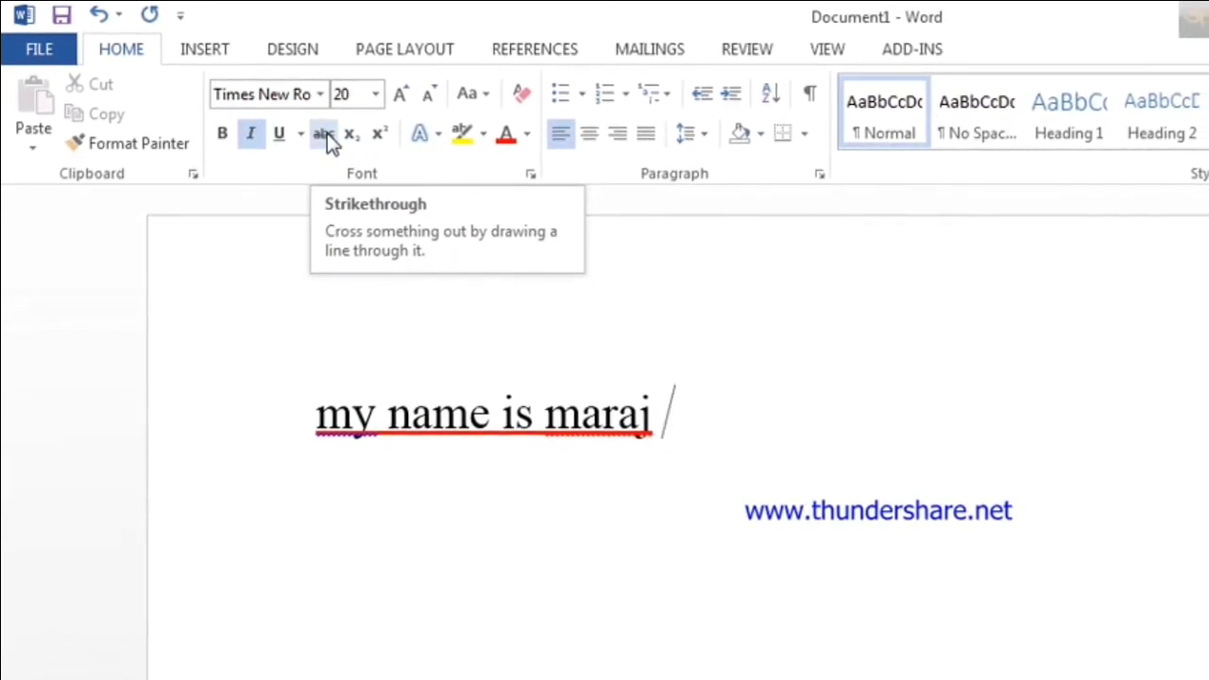
Select the whole sentence and strike it through.
drag(649, 421, 316, 427)
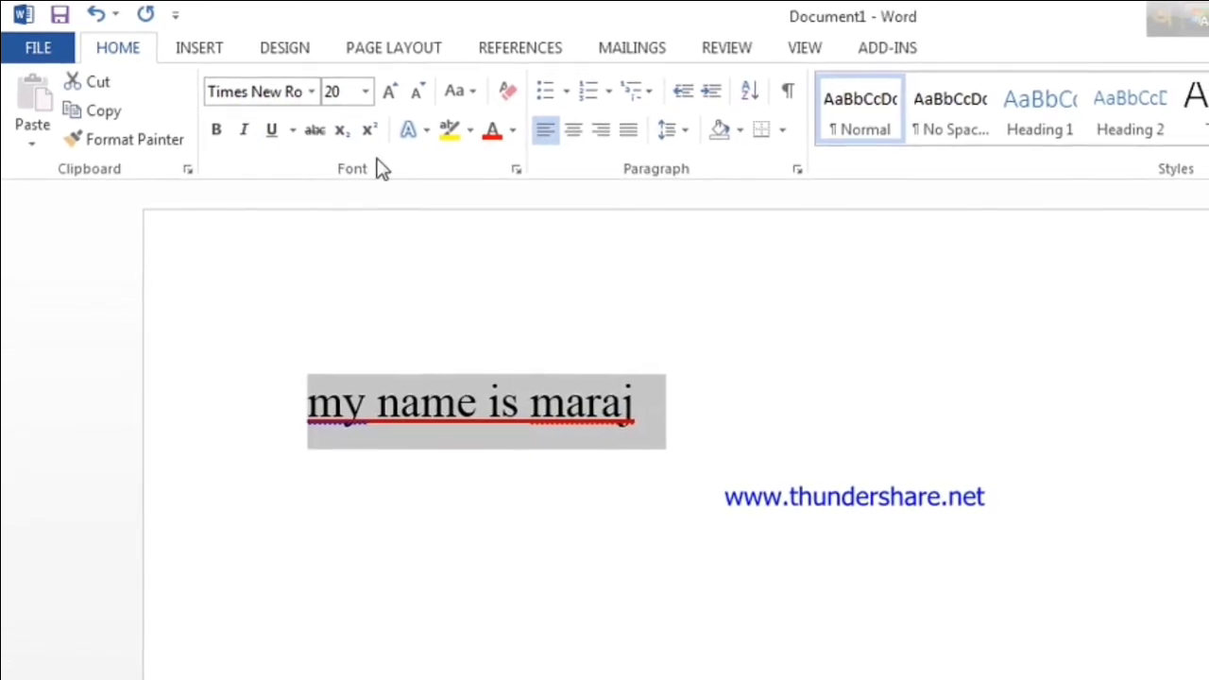
click(307, 128)
click(438, 387)
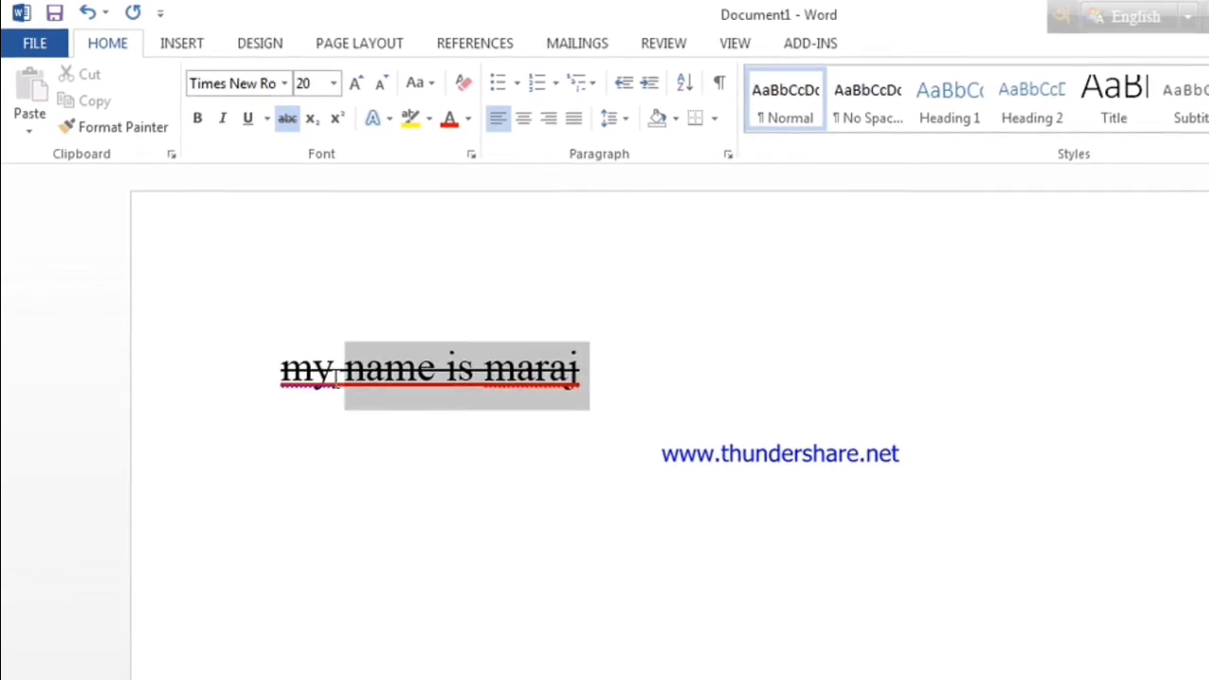
Remove the strikethrough from the whole sentence and deselect it.
drag(337, 376, 305, 376)
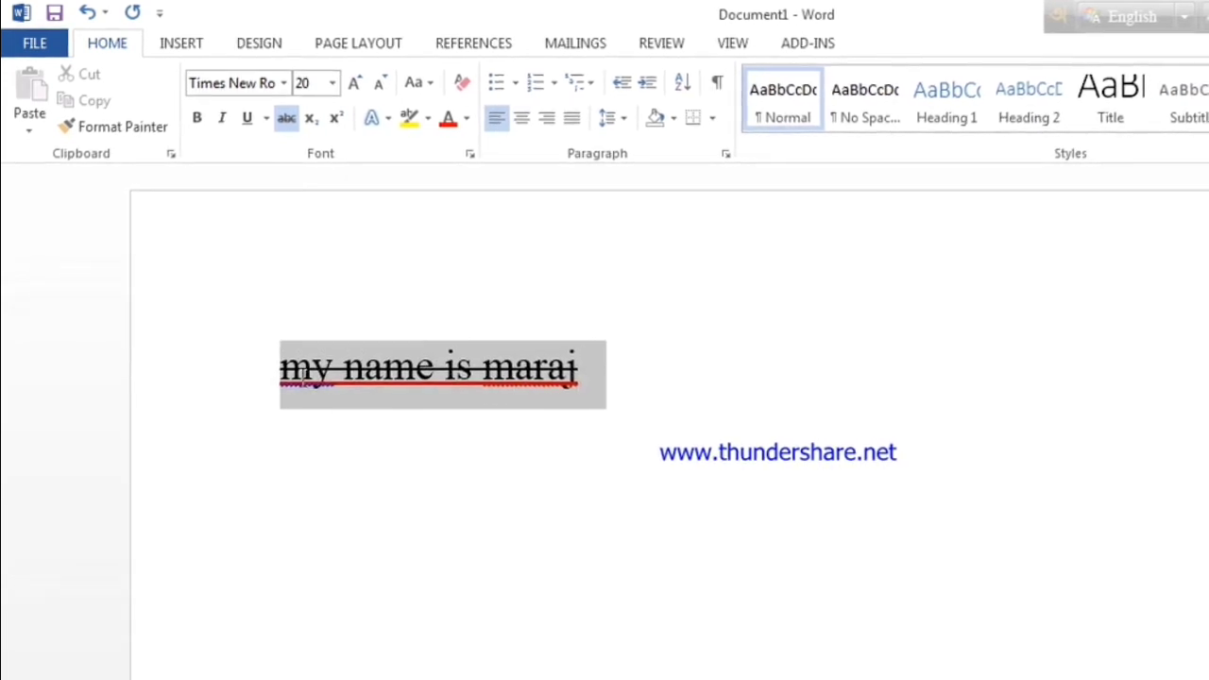
click(282, 120)
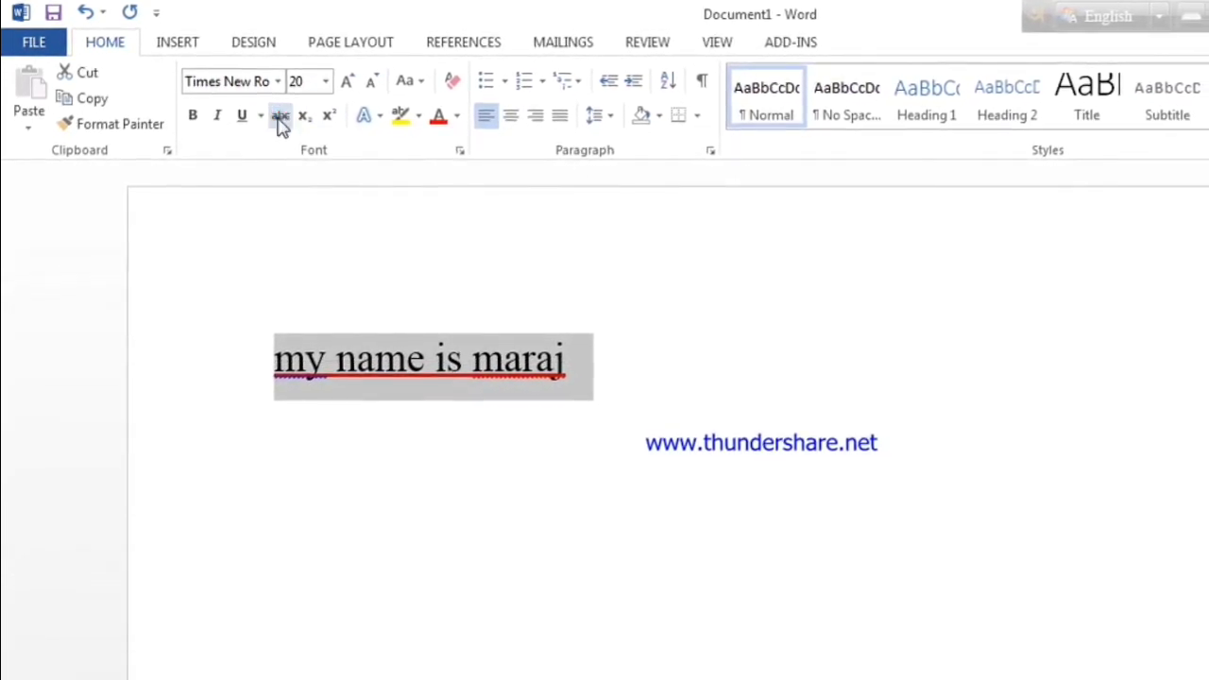
click(386, 279)
Try adding 5 with a superscript 2 at the end of the sentence and delete both digits.
click(624, 404)
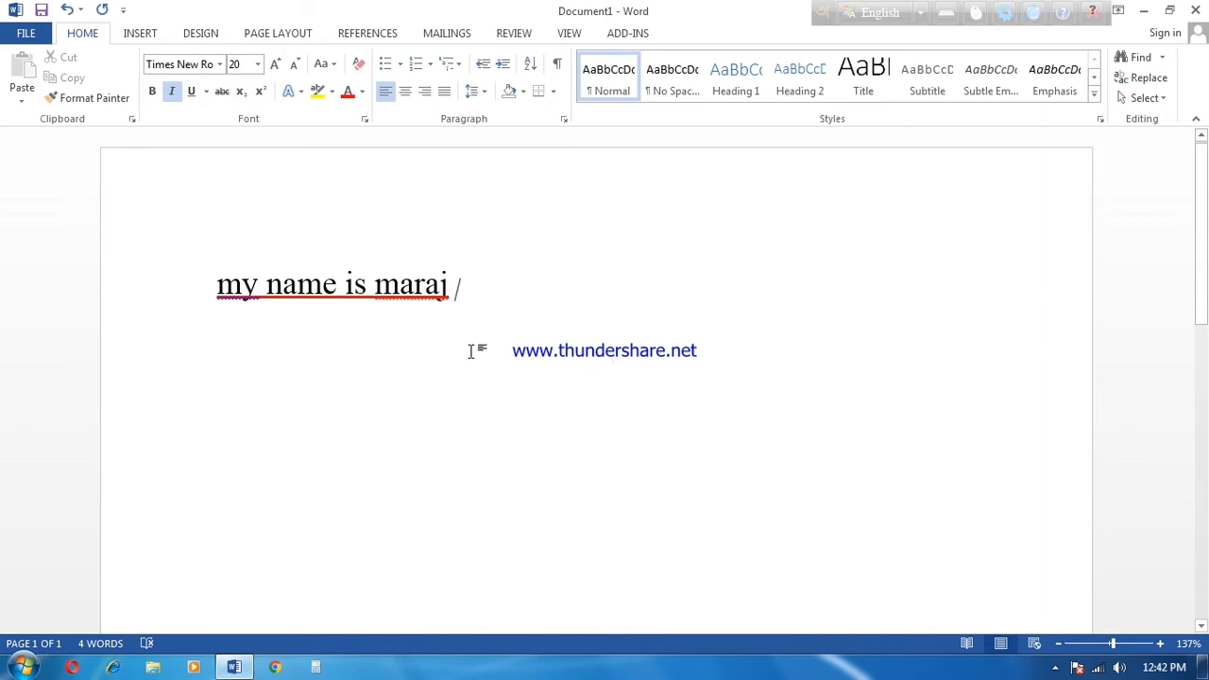
text(5)
click(257, 90)
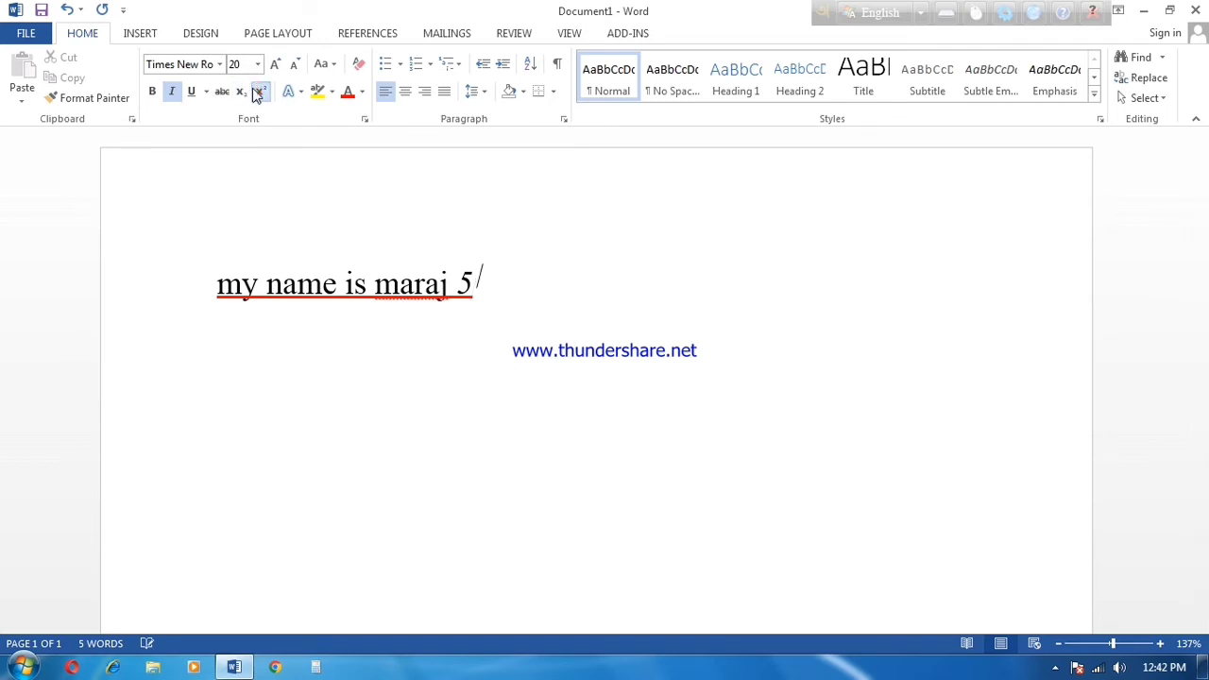
text(2)
key(BackSpace)
key(BackSpace)
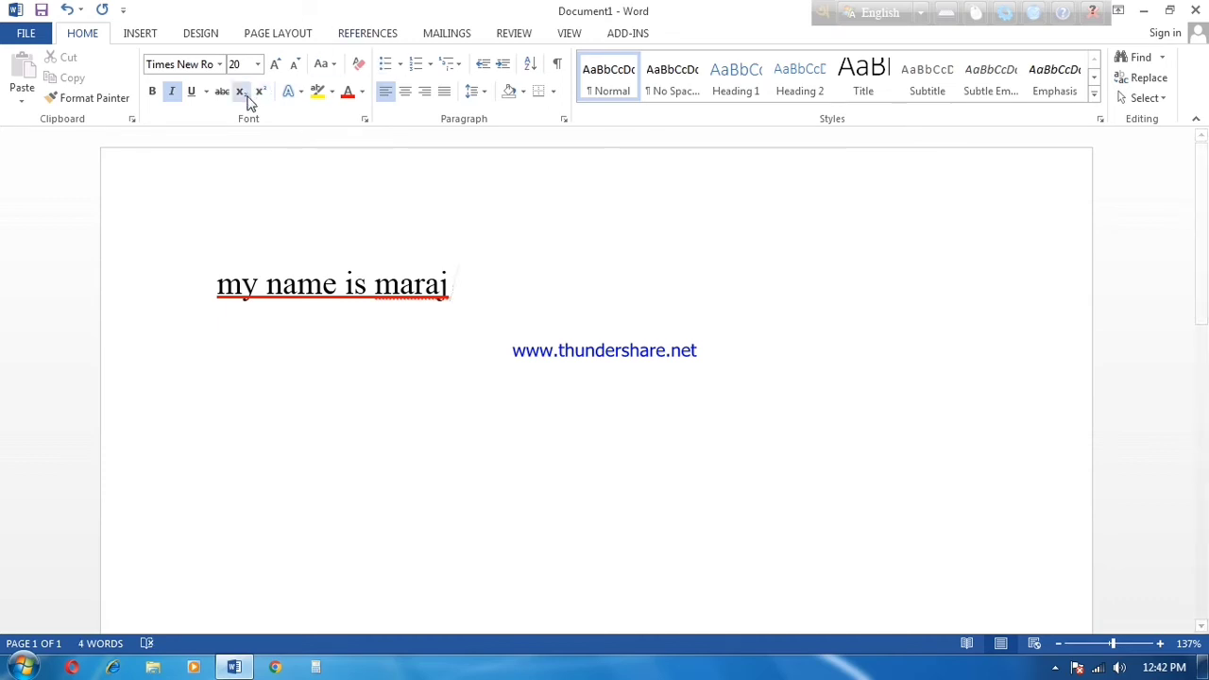
Try adding 5 followed by a subscript 5 at the end of the sentence and delete both digits.
click(243, 95)
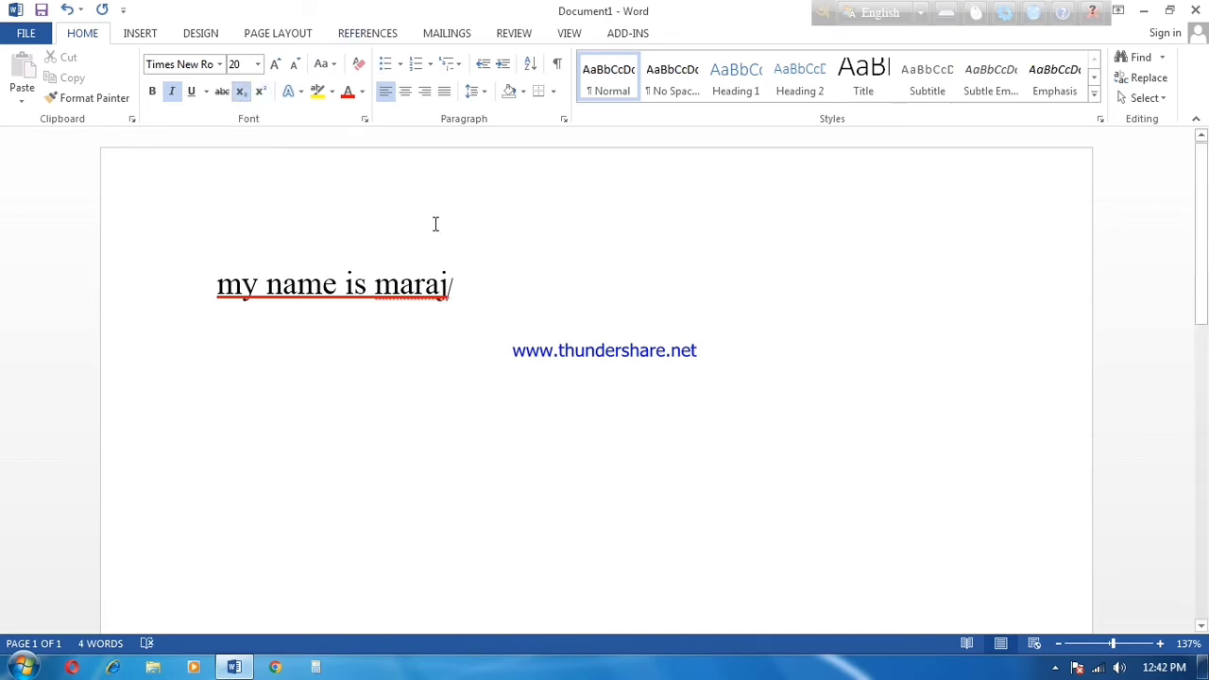
text(5)
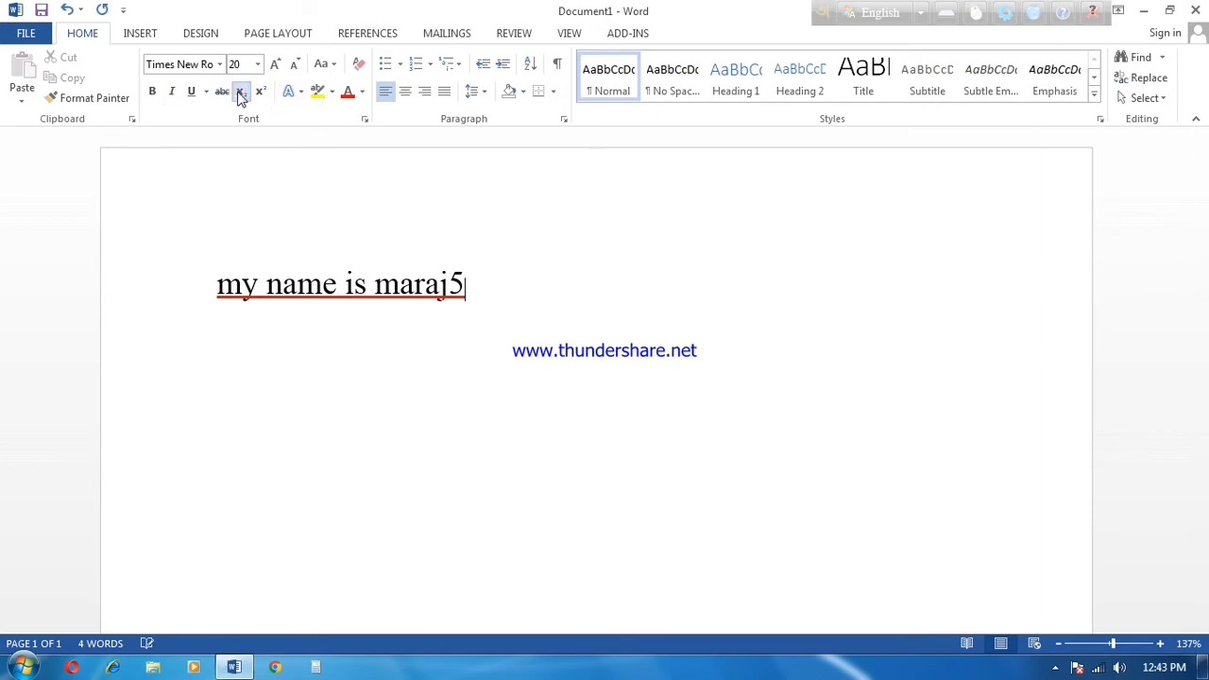
click(240, 94)
text(5)
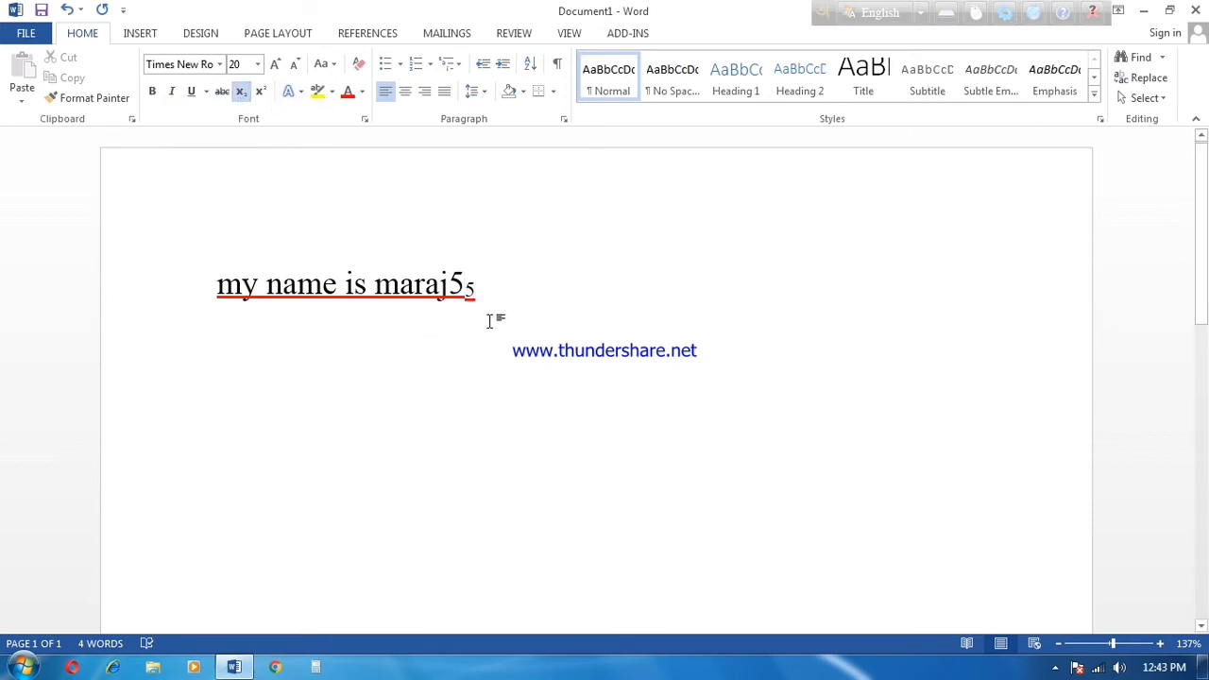
click(495, 288)
drag(479, 286, 445, 287)
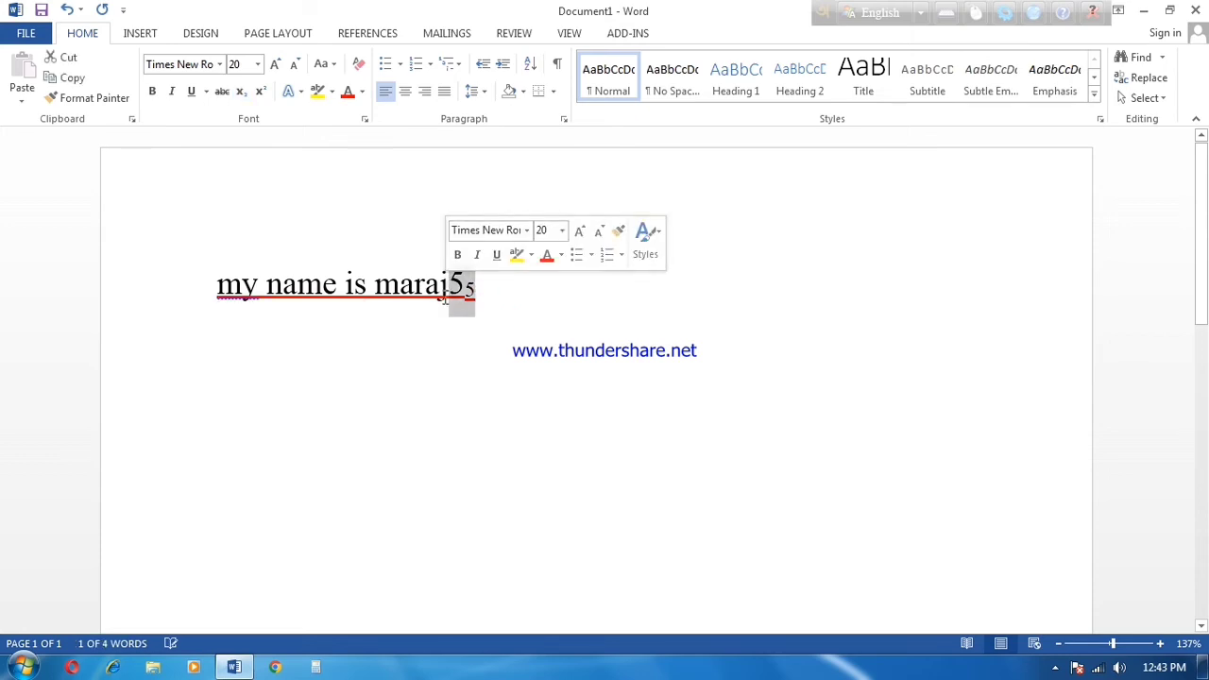
key(Delete)
Delete the entire sentence and enter a capital M in its place.
text(n)
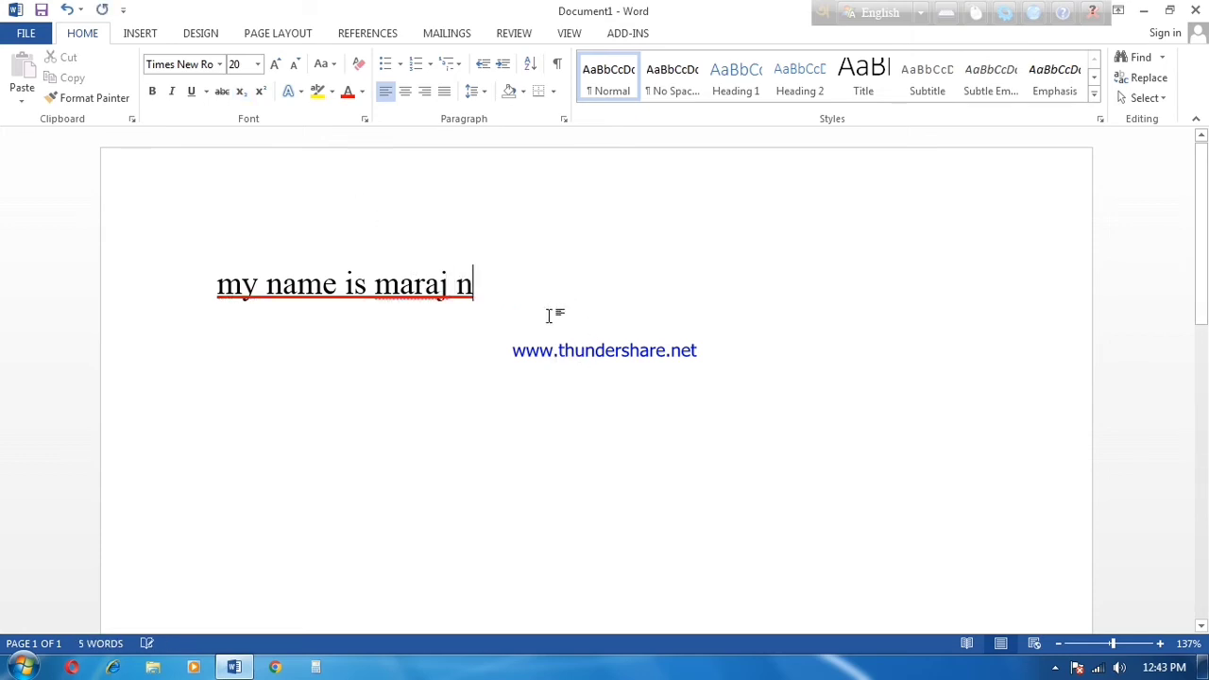
key(BackSpace)
drag(485, 300, 219, 296)
key(BackSpace)
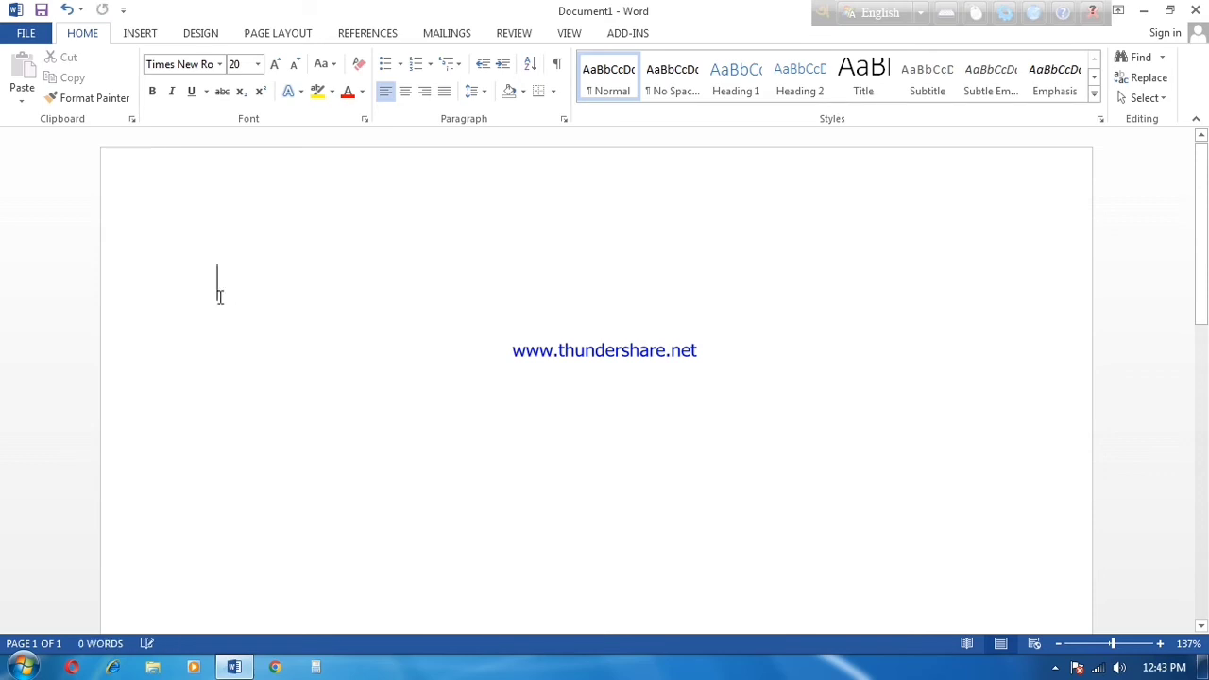
text(M)
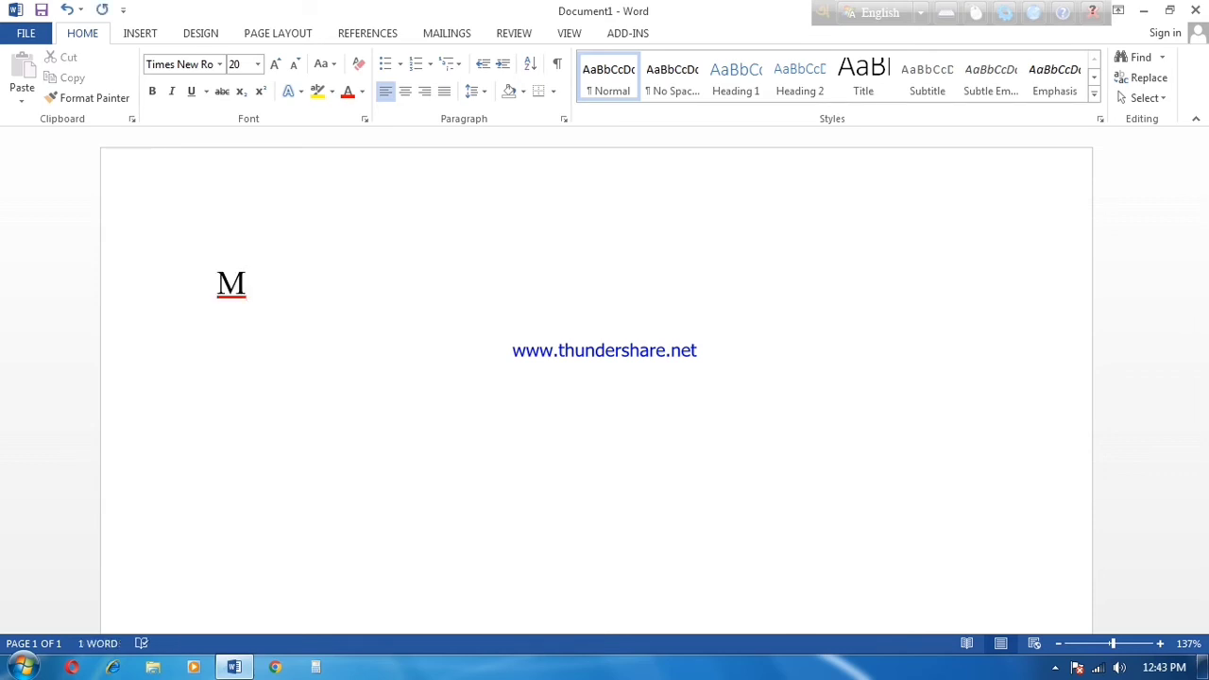
Select the letter M and enlarge its font size to 80.
click(461, 361)
click(265, 283)
double_click(257, 285)
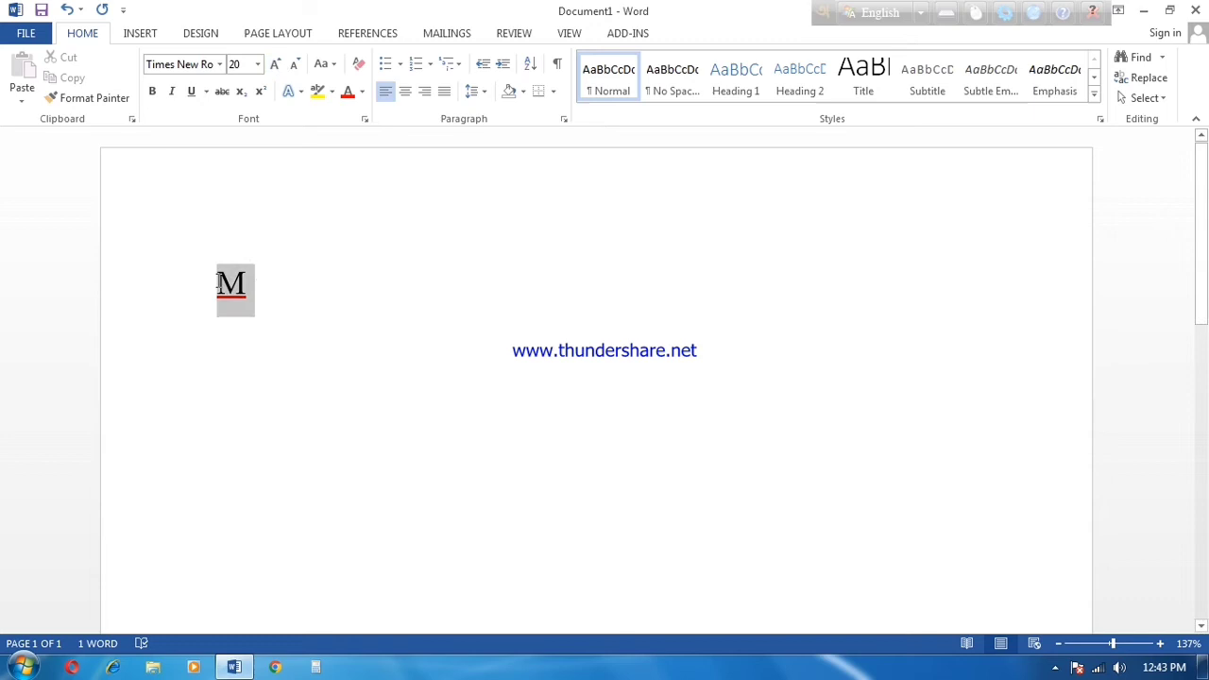
click(271, 64)
click(271, 64)
click(271, 64)
click(271, 65)
click(271, 64)
click(271, 64)
click(271, 64)
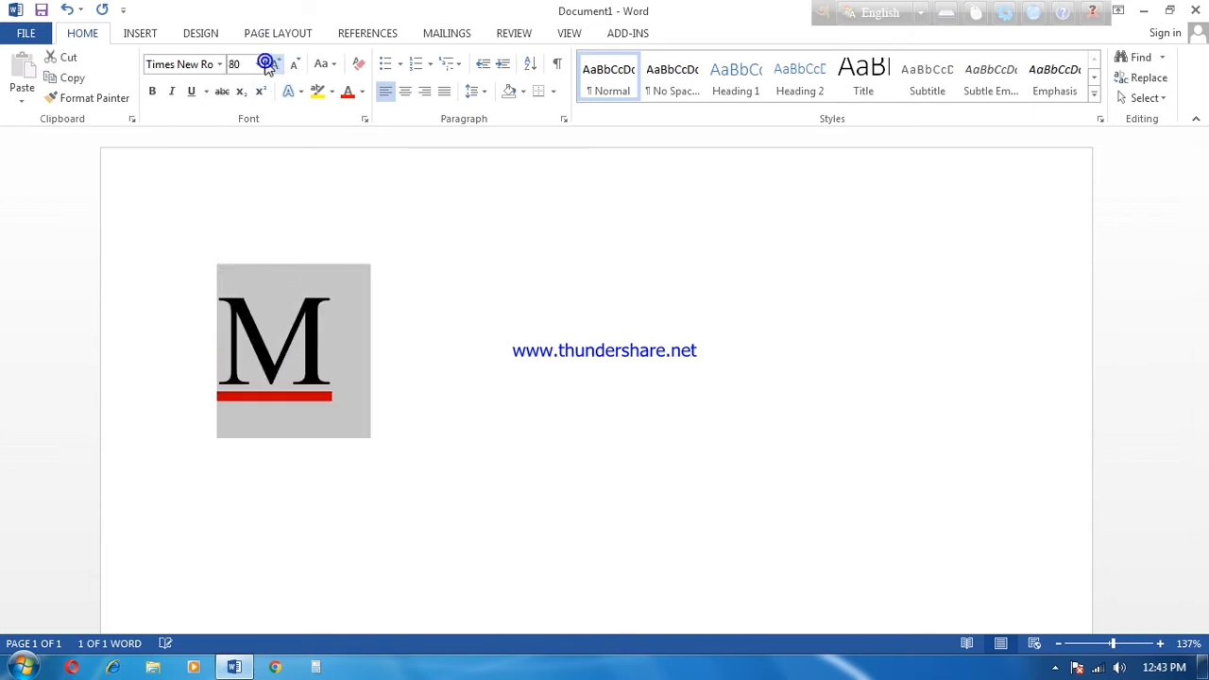
click(406, 340)
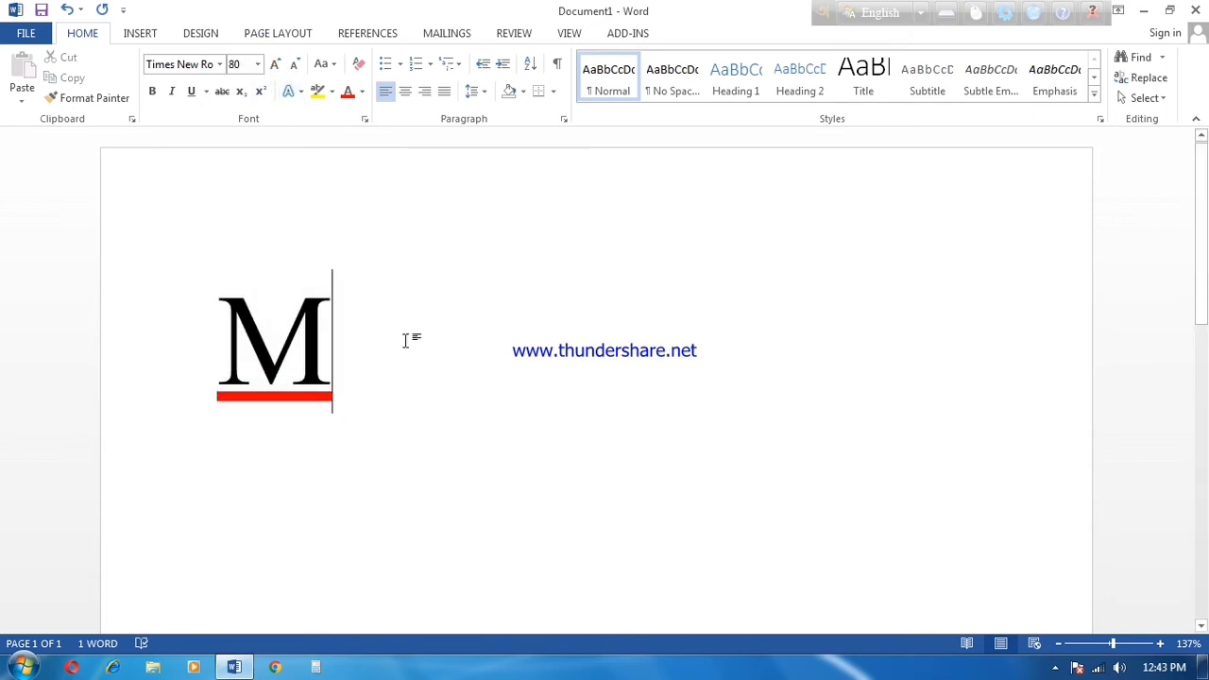
Apply the text effect with a light gold fill and gold outline to the letter M.
click(299, 92)
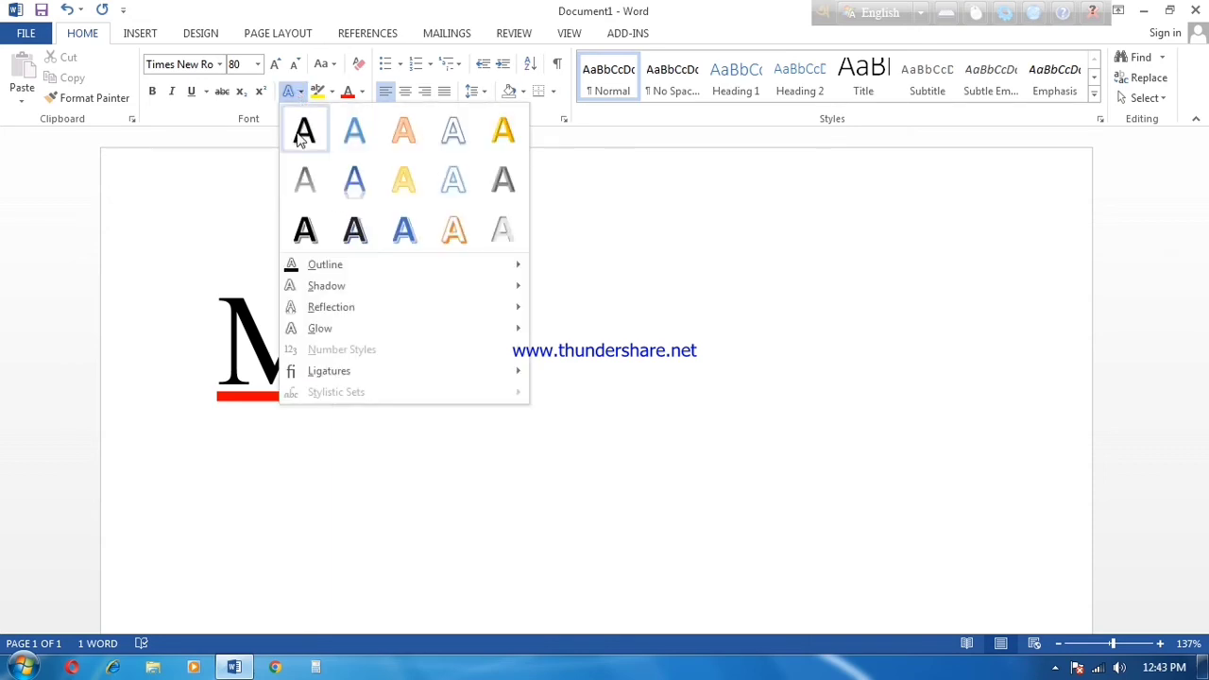
click(494, 561)
drag(372, 347, 256, 345)
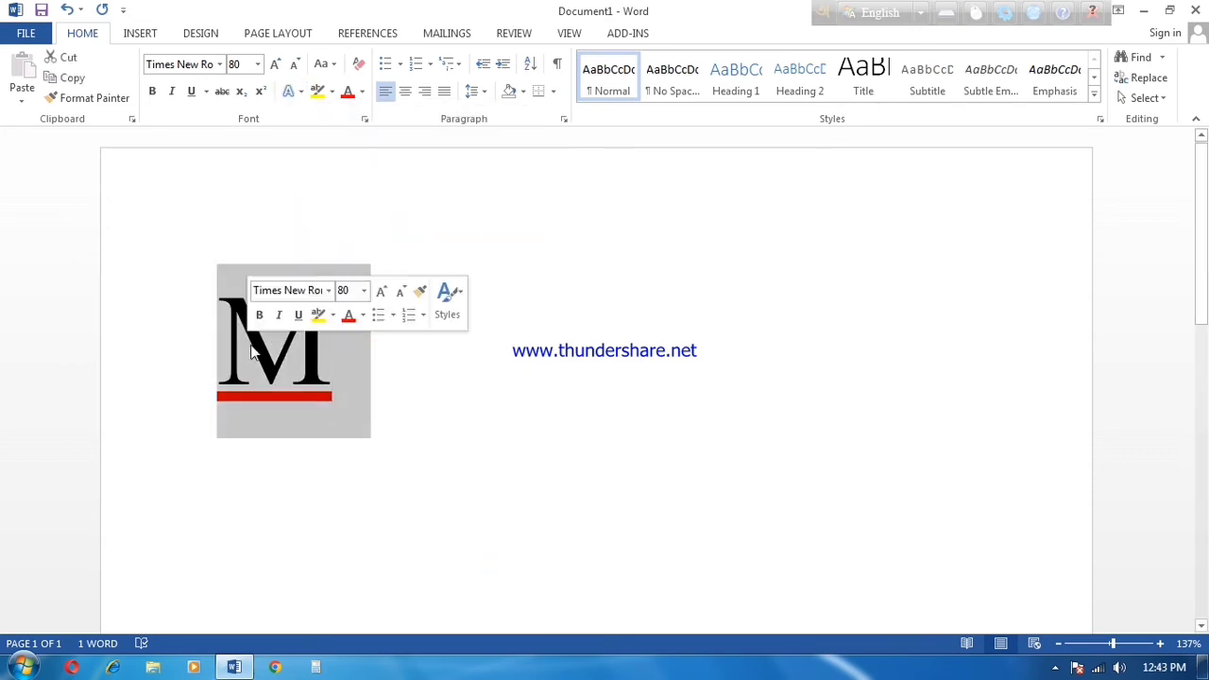
click(300, 91)
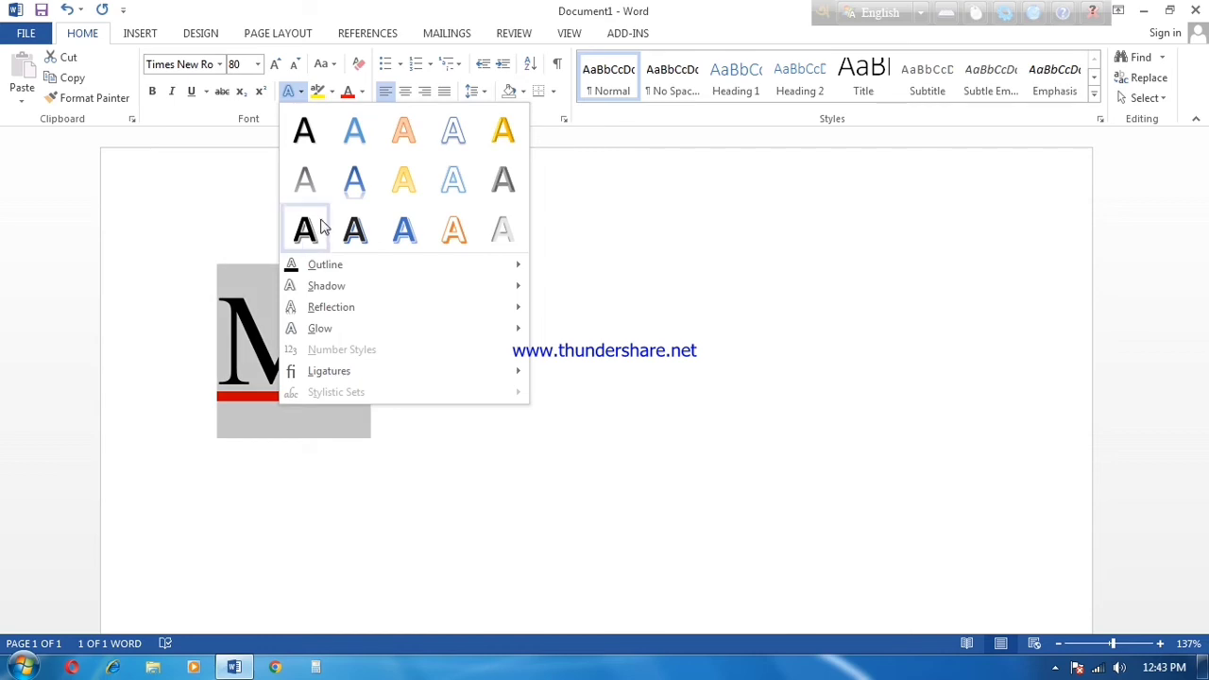
click(402, 184)
click(416, 379)
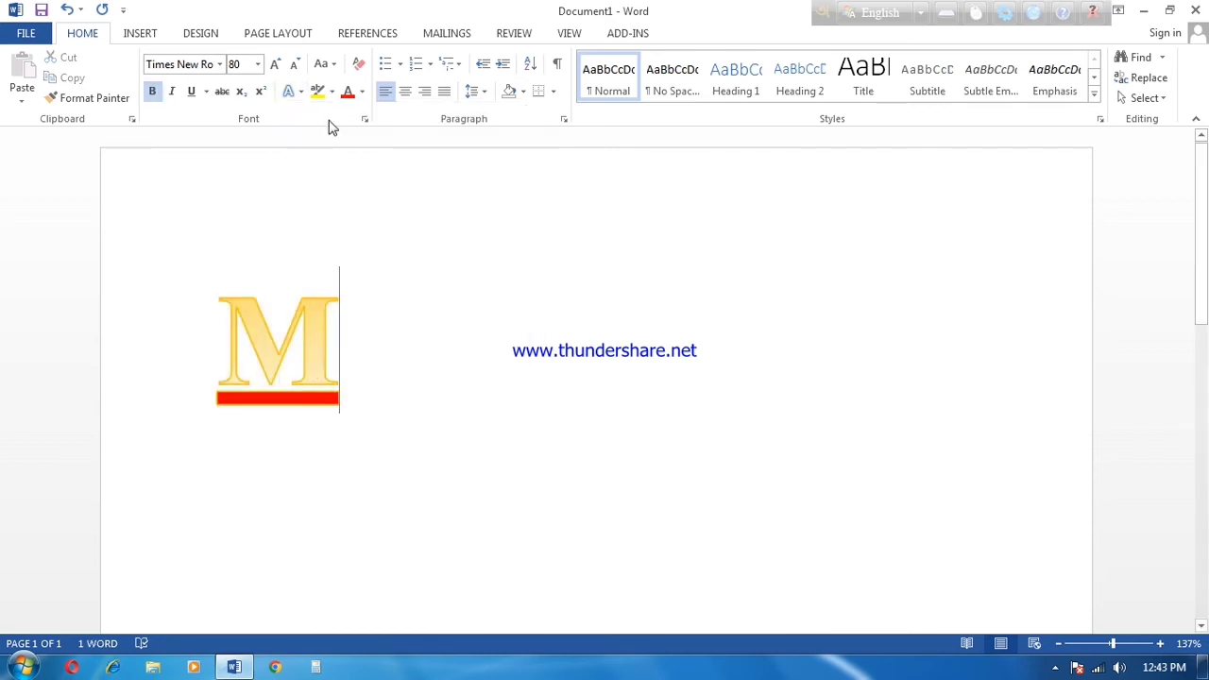
Select the letter M and set its text outline color to standard dark blue.
click(305, 95)
mouse_move(338, 270)
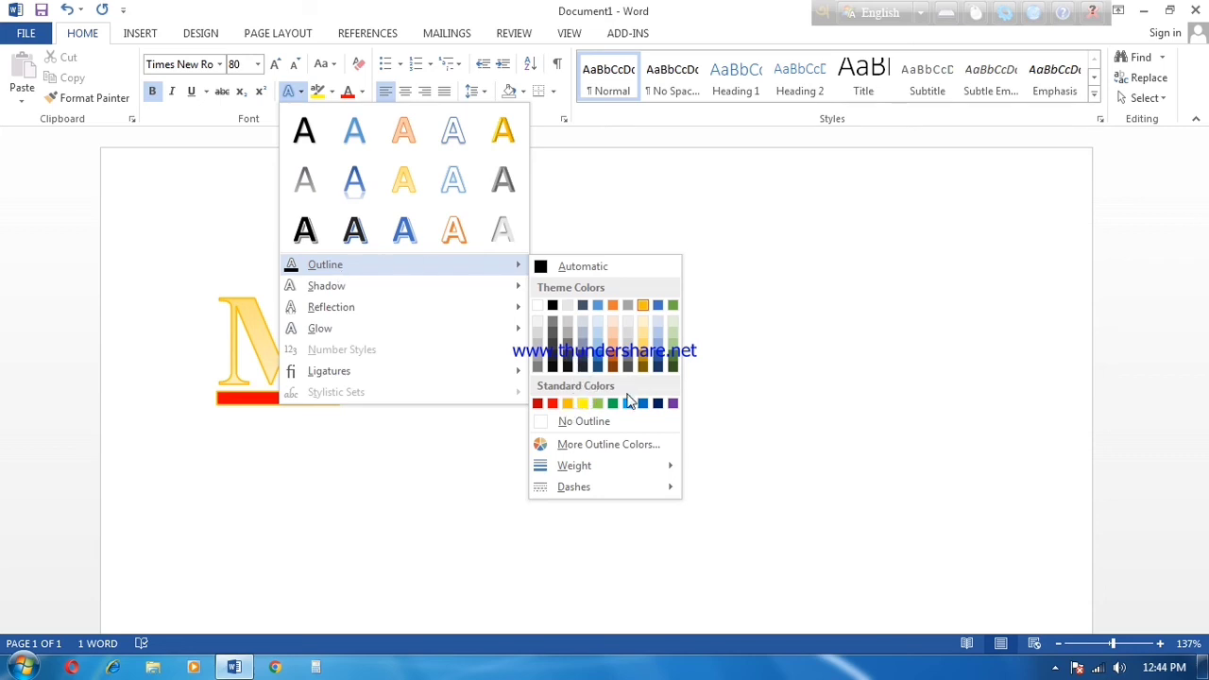
click(418, 475)
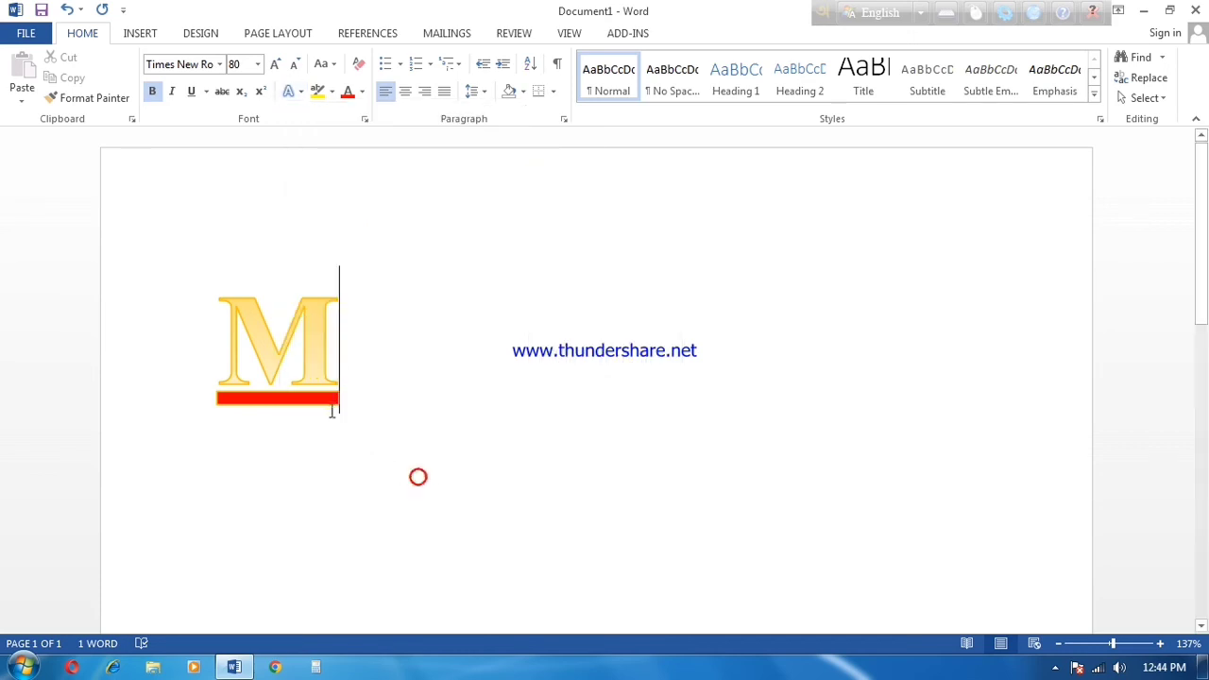
click(353, 350)
click(294, 92)
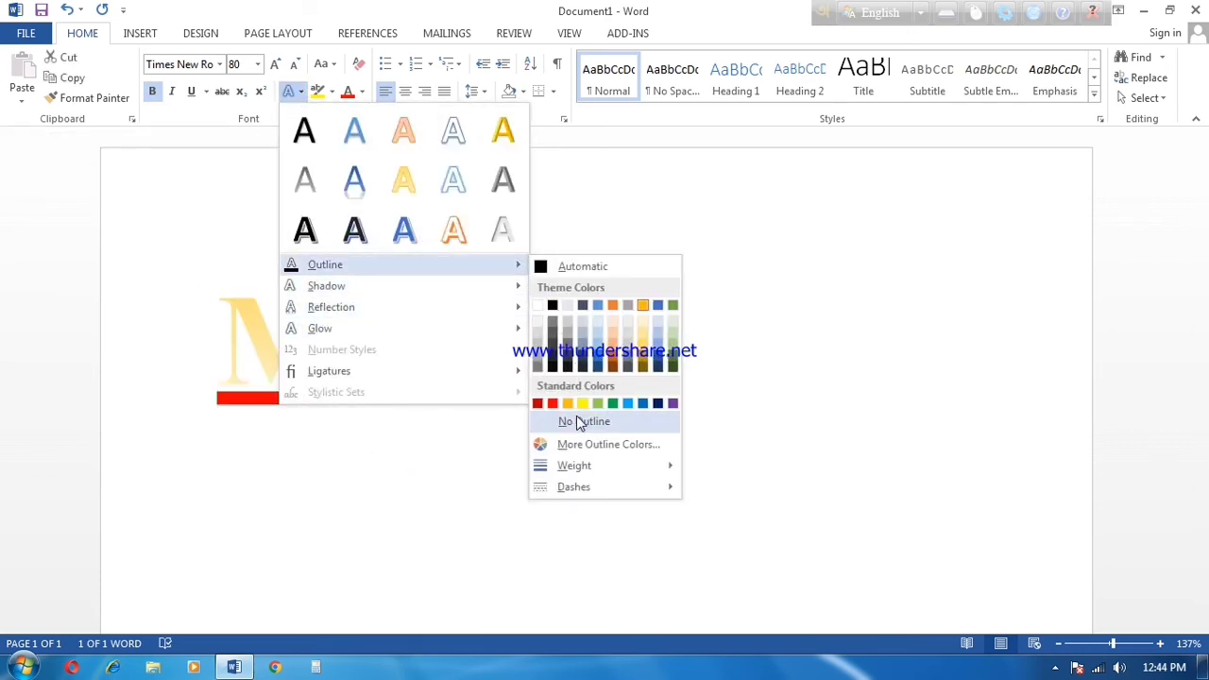
click(658, 404)
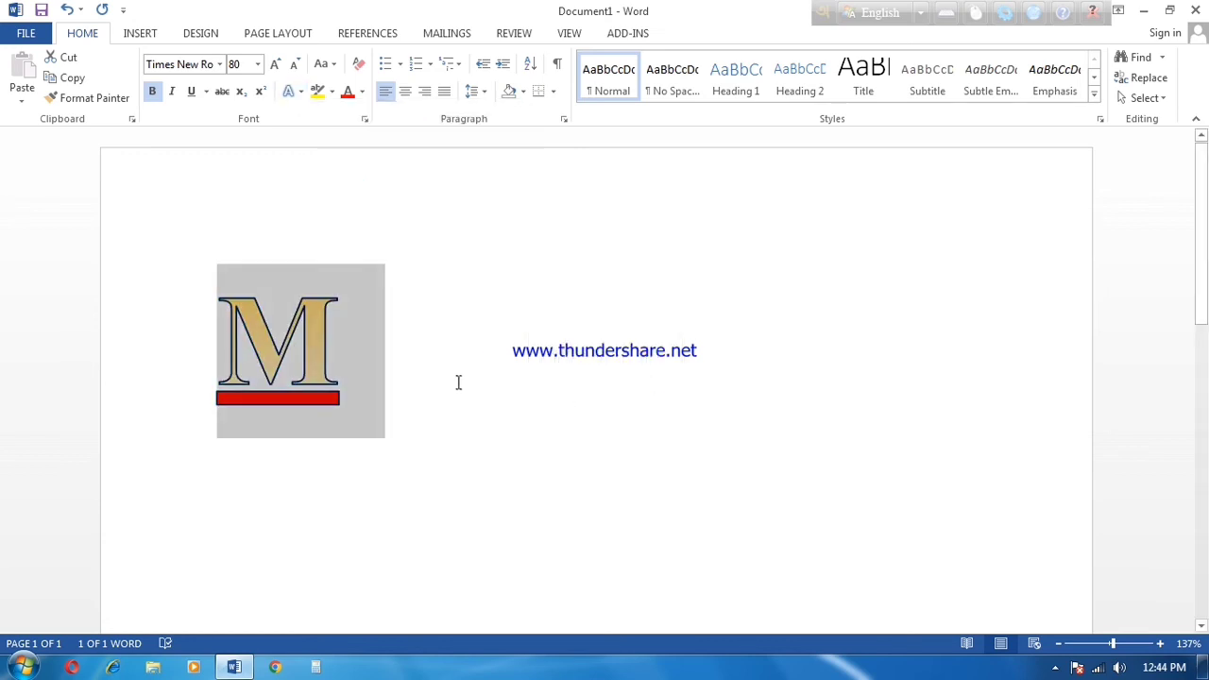
Apply an outer shadow that falls toward the upper left to the letter M.
click(331, 90)
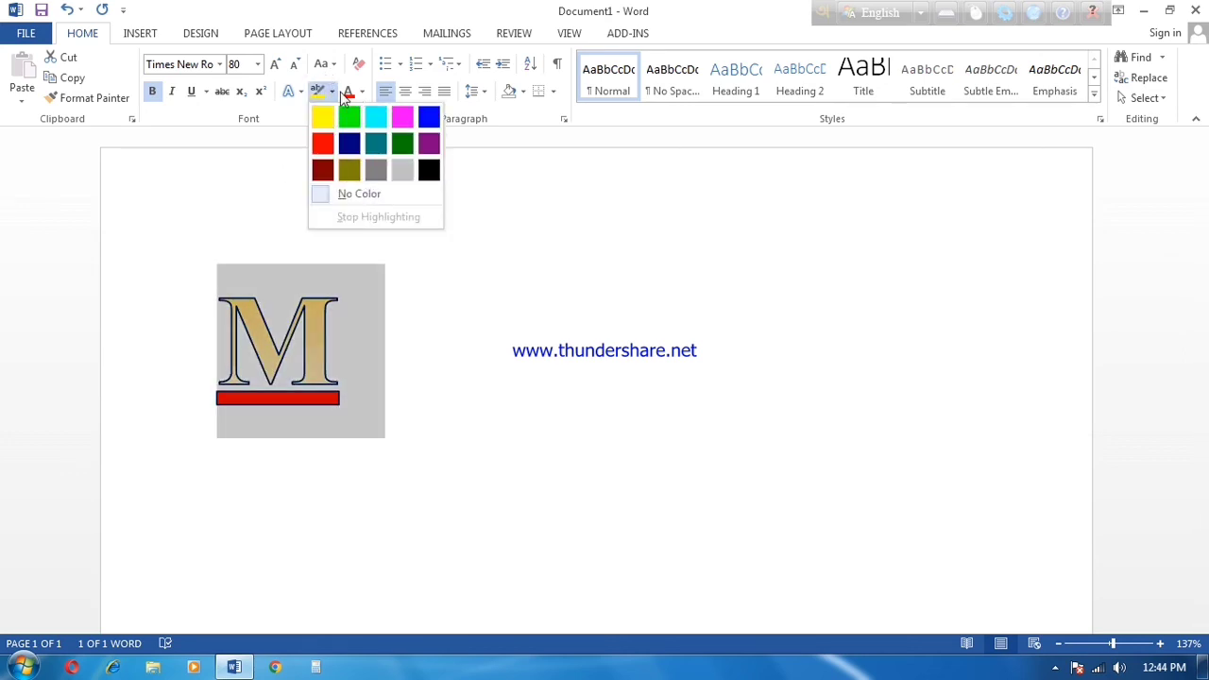
click(299, 91)
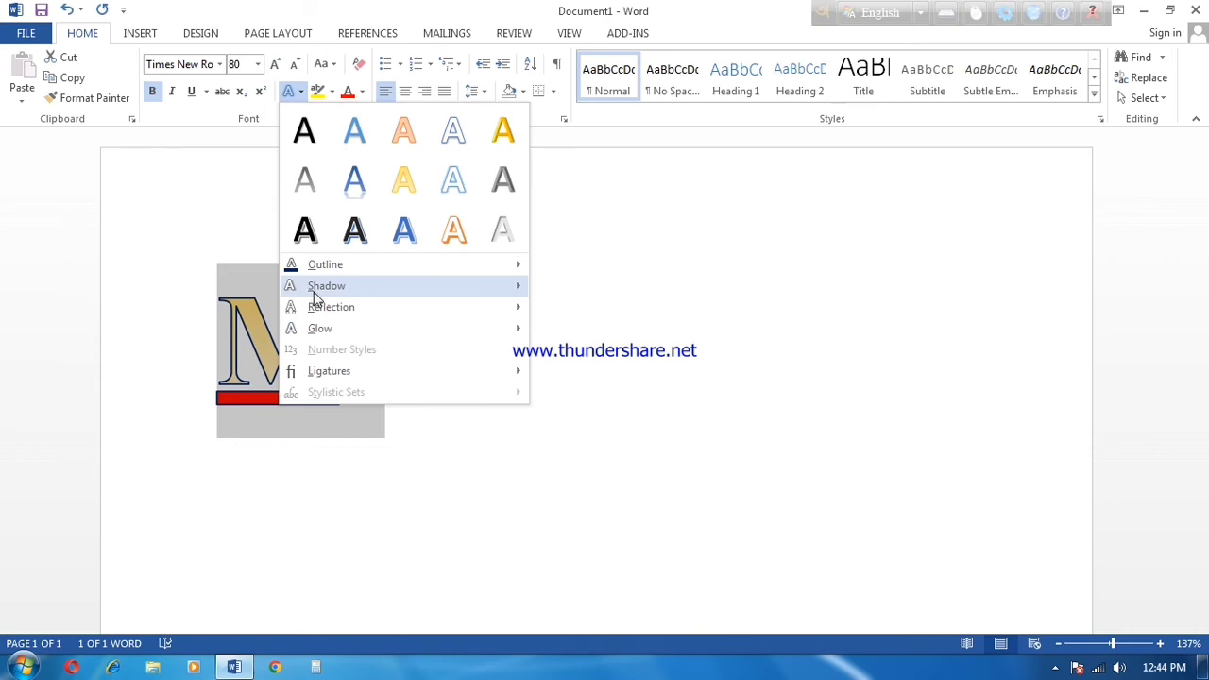
mouse_move(314, 295)
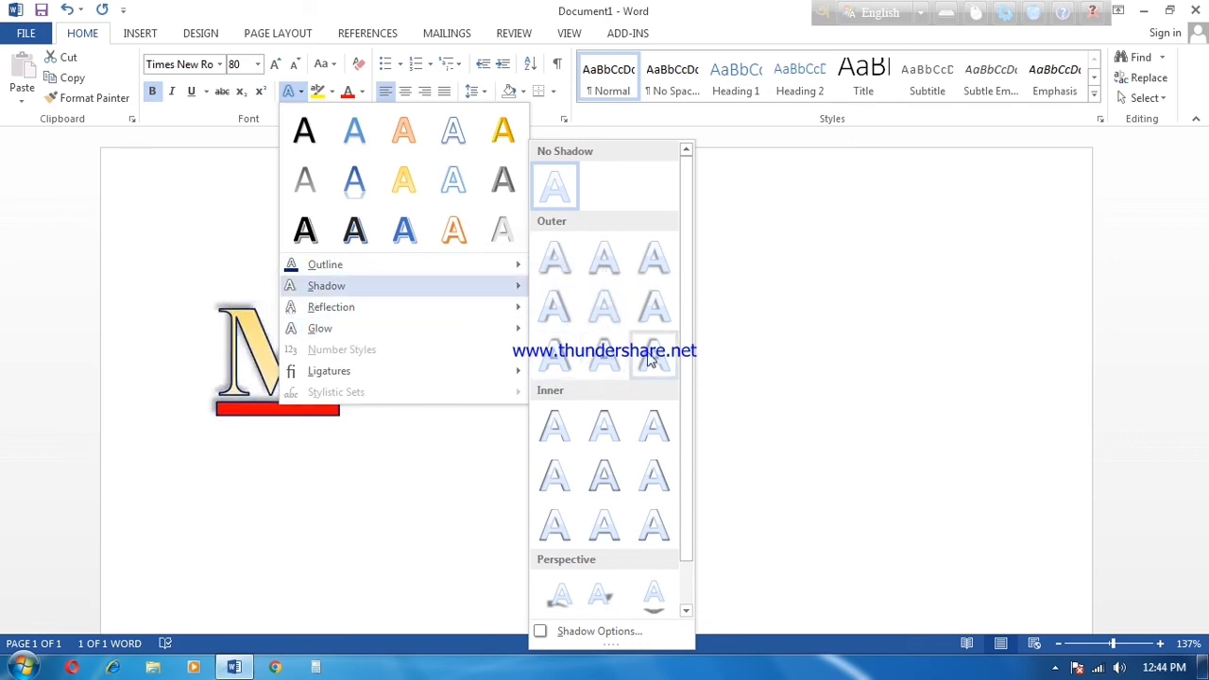
click(649, 359)
click(501, 392)
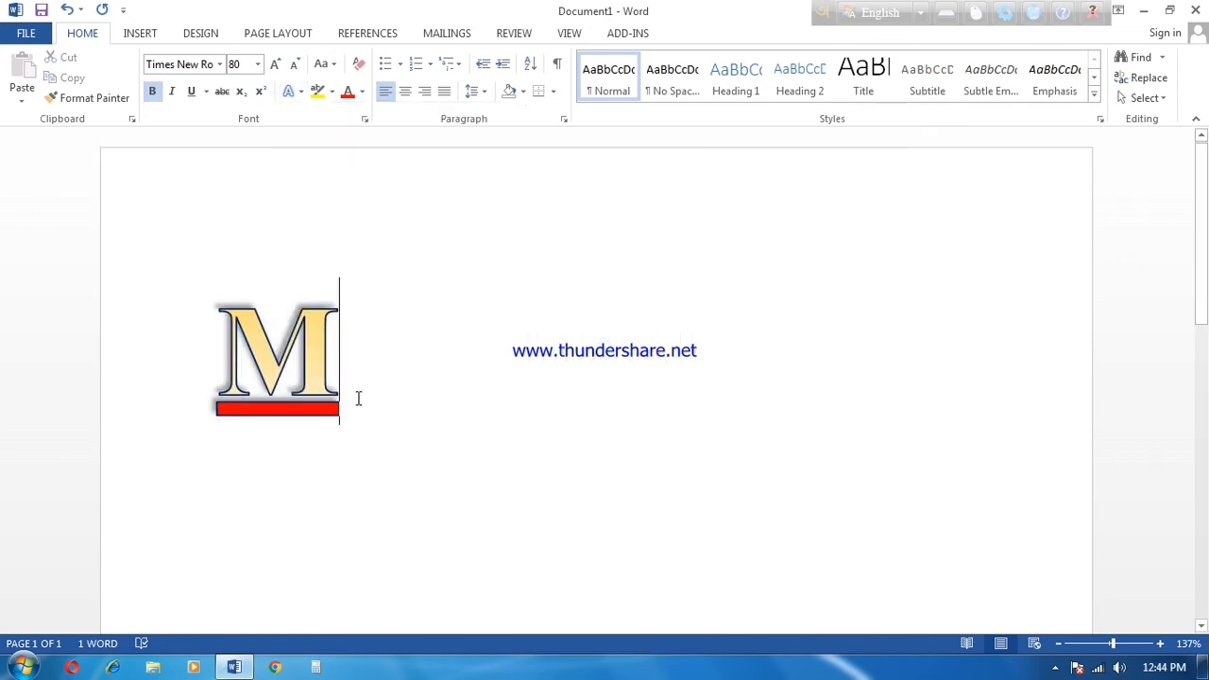
Delete the shadowed letter M and its underline from the document.
click(332, 91)
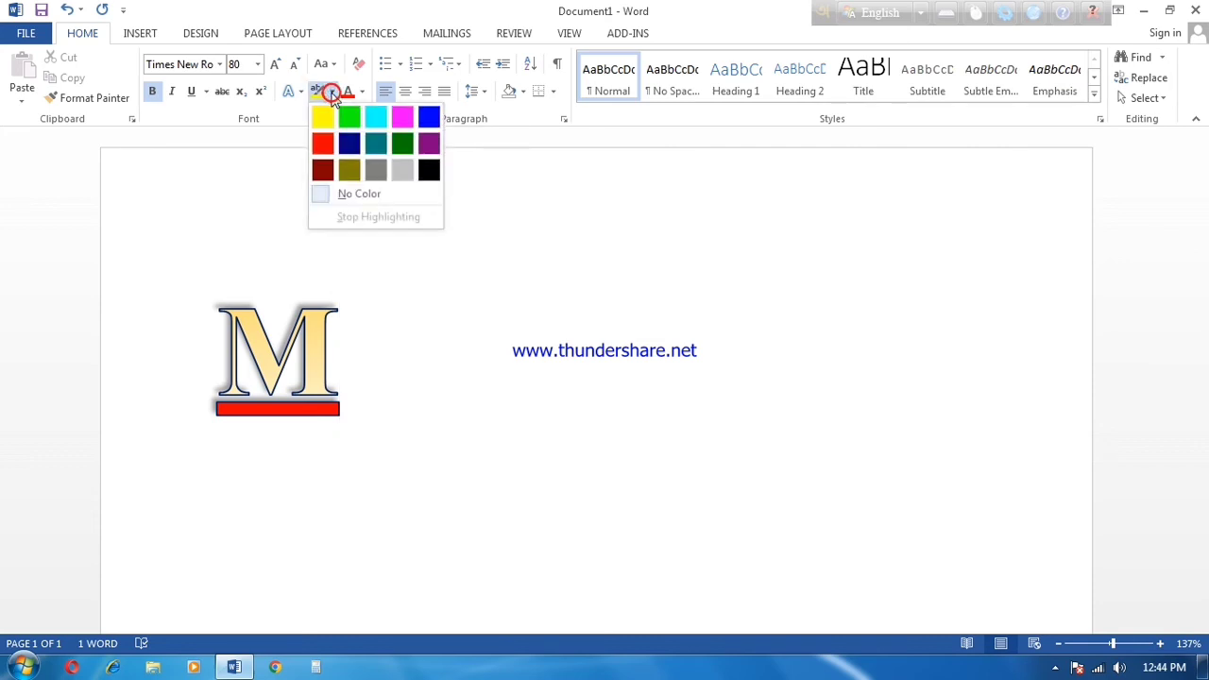
click(332, 92)
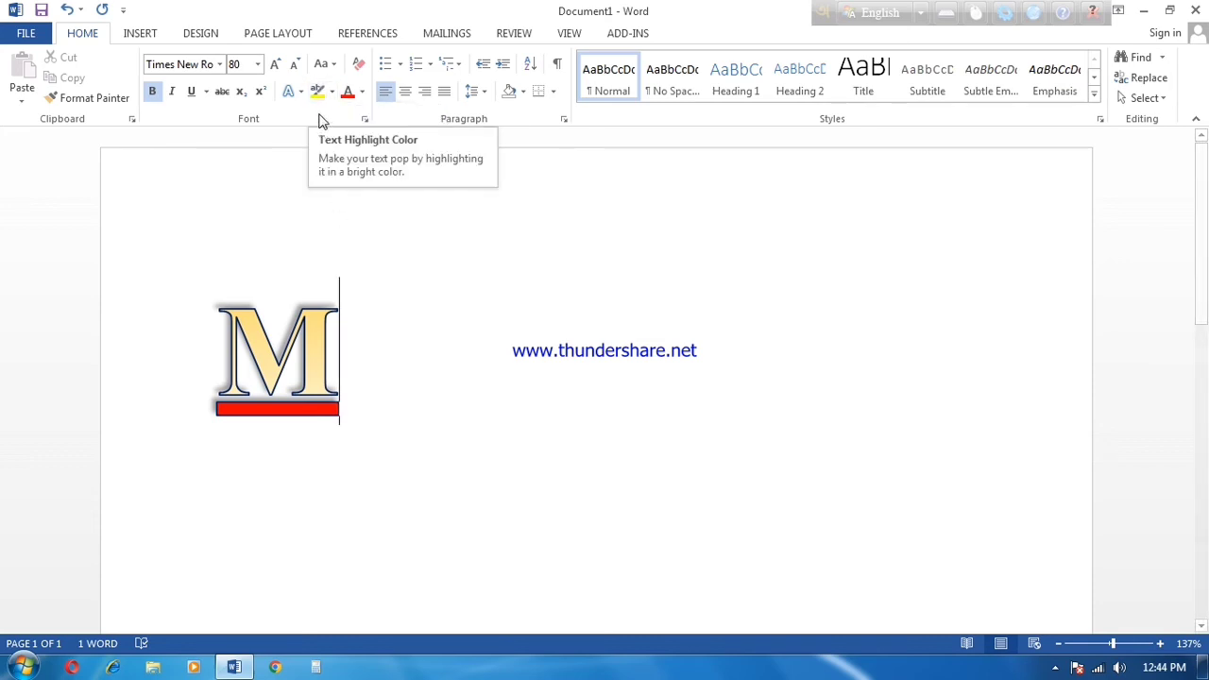
drag(338, 327, 421, 327)
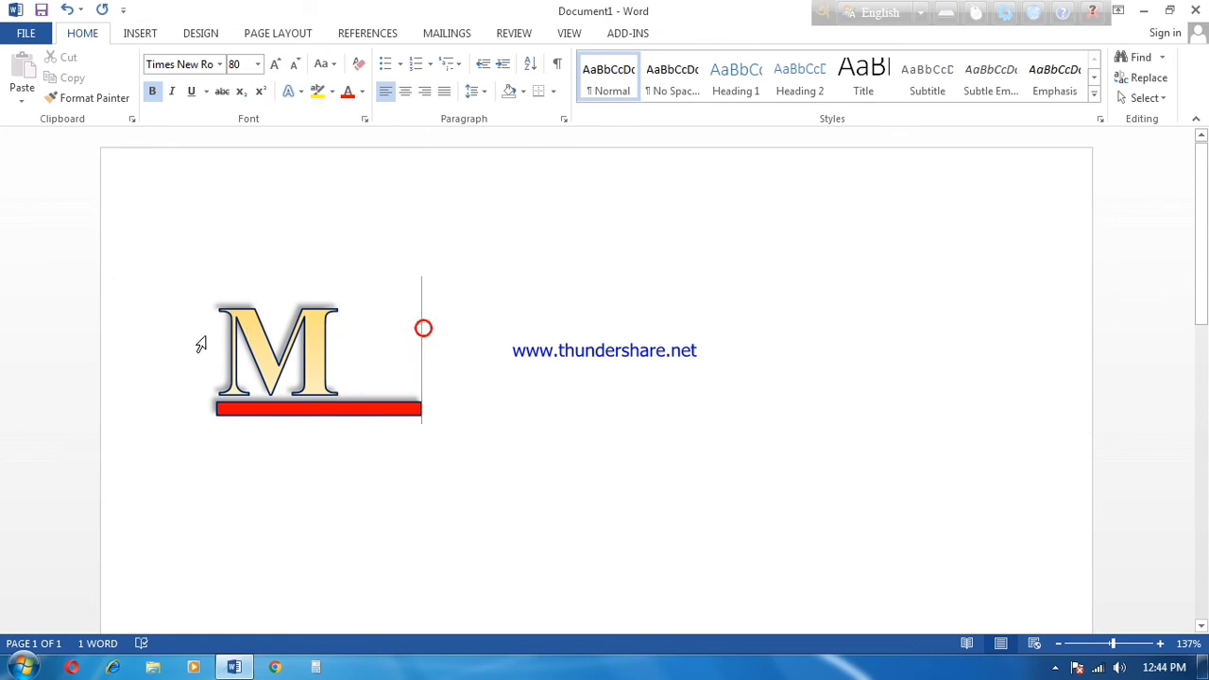
drag(219, 368, 356, 416)
key(Delete)
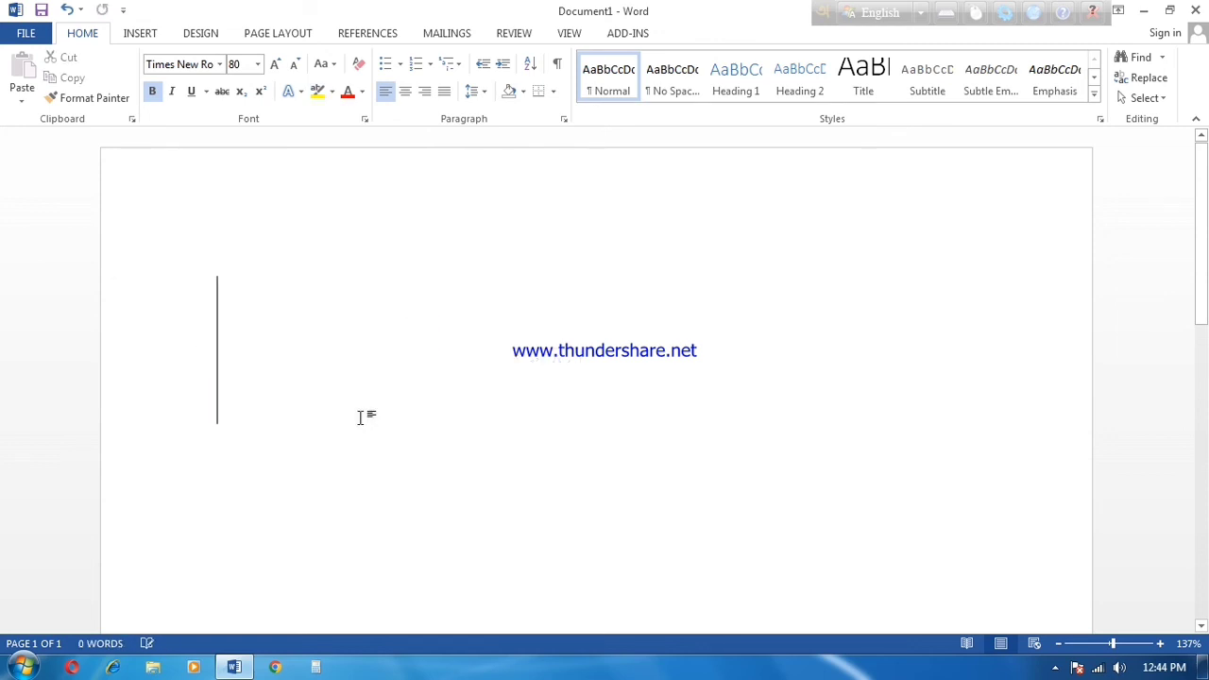
Revert to a blank page with Calibri (Body) 11 text and enter "My name is" followed by the person's first name.
text(My)
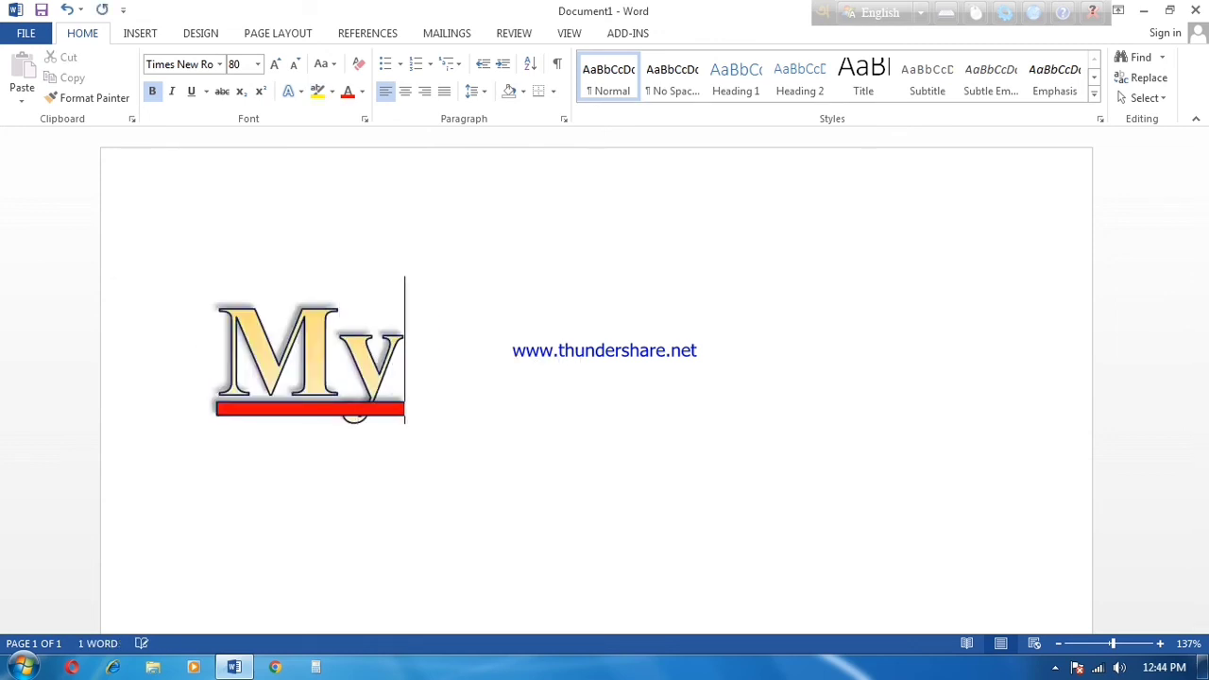
key(ctrl+z)
key(ctrl+z)
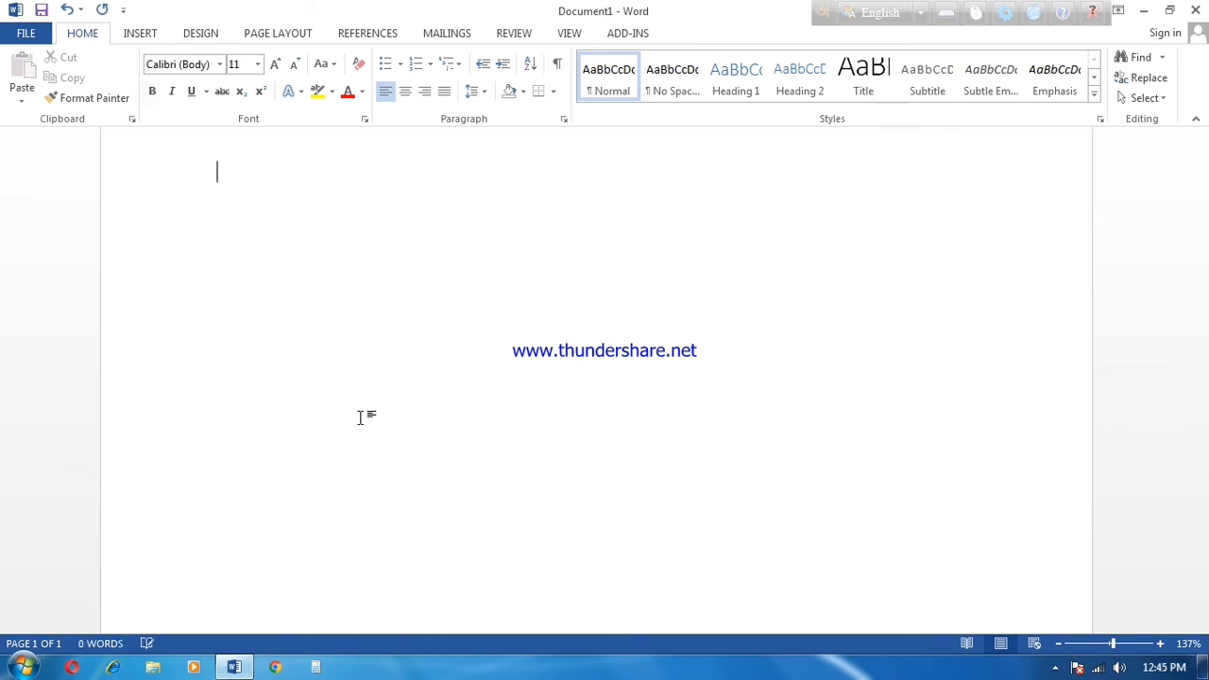
text(My name is Maraj)
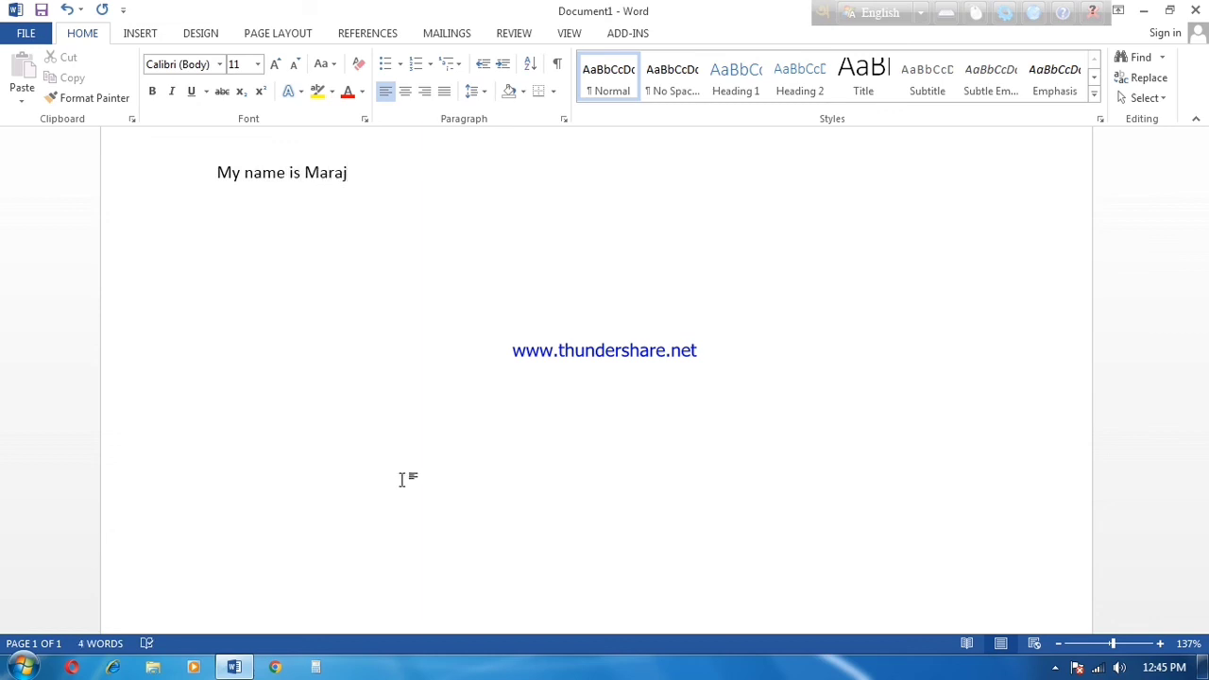
scroll(398, 479, up, 2)
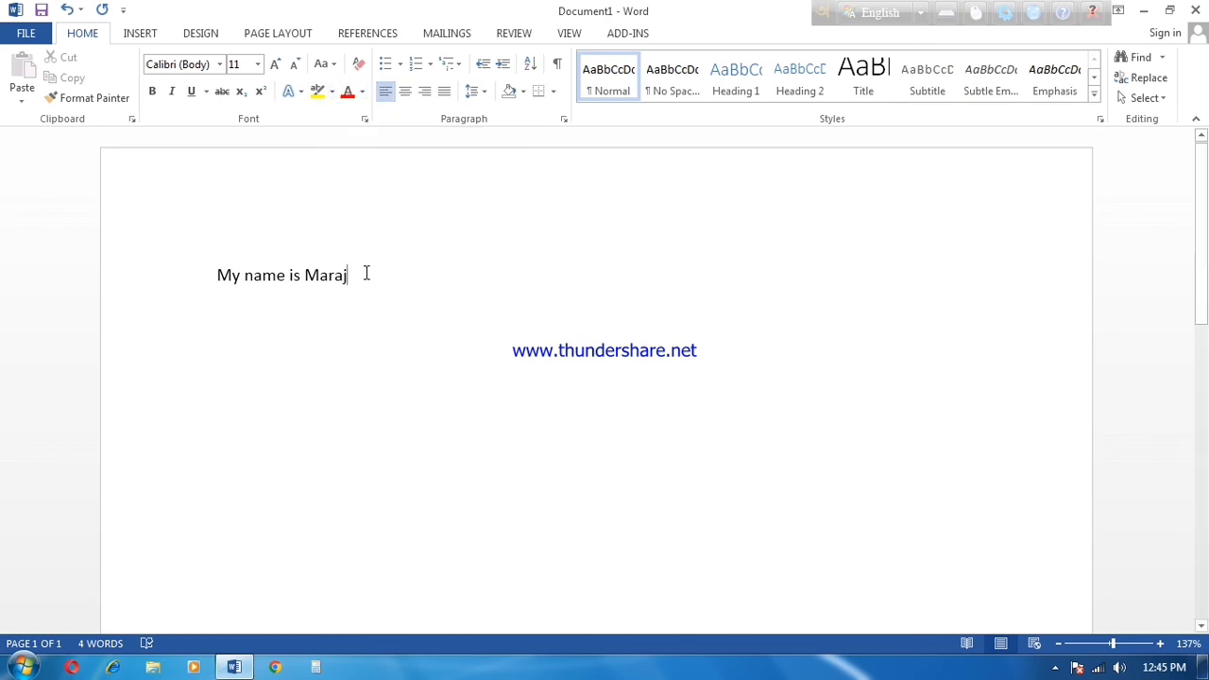
Select the whole sentence and highlight it in yellow.
drag(359, 273, 224, 281)
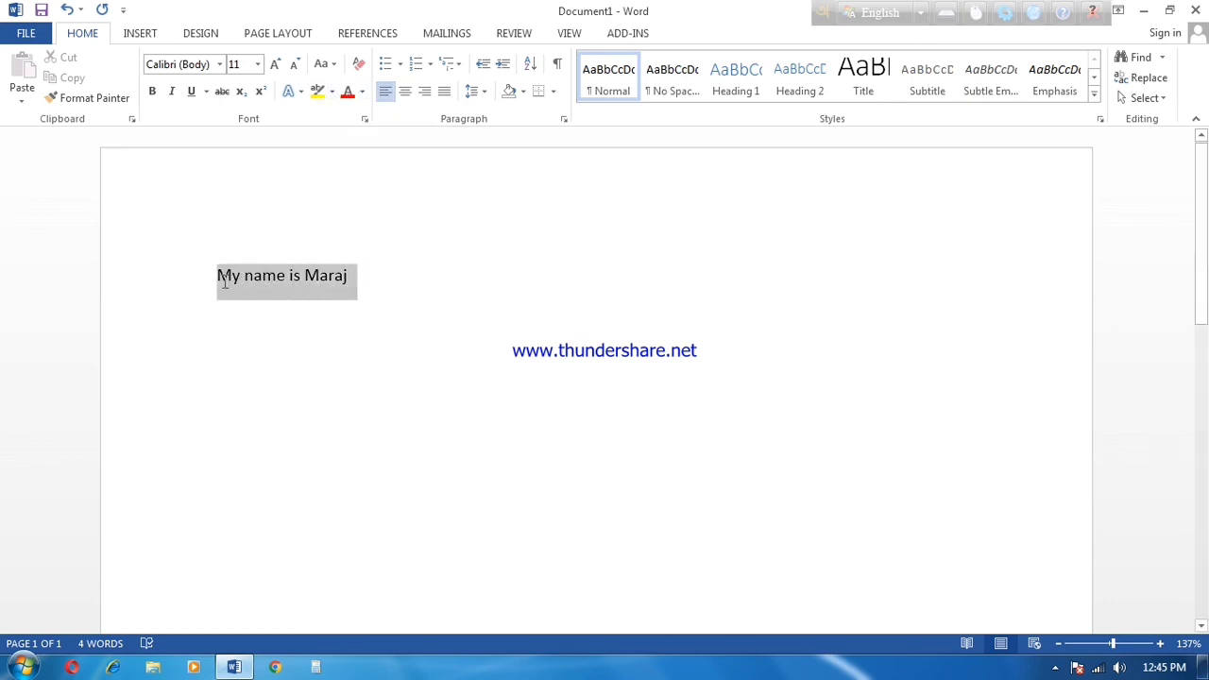
click(330, 92)
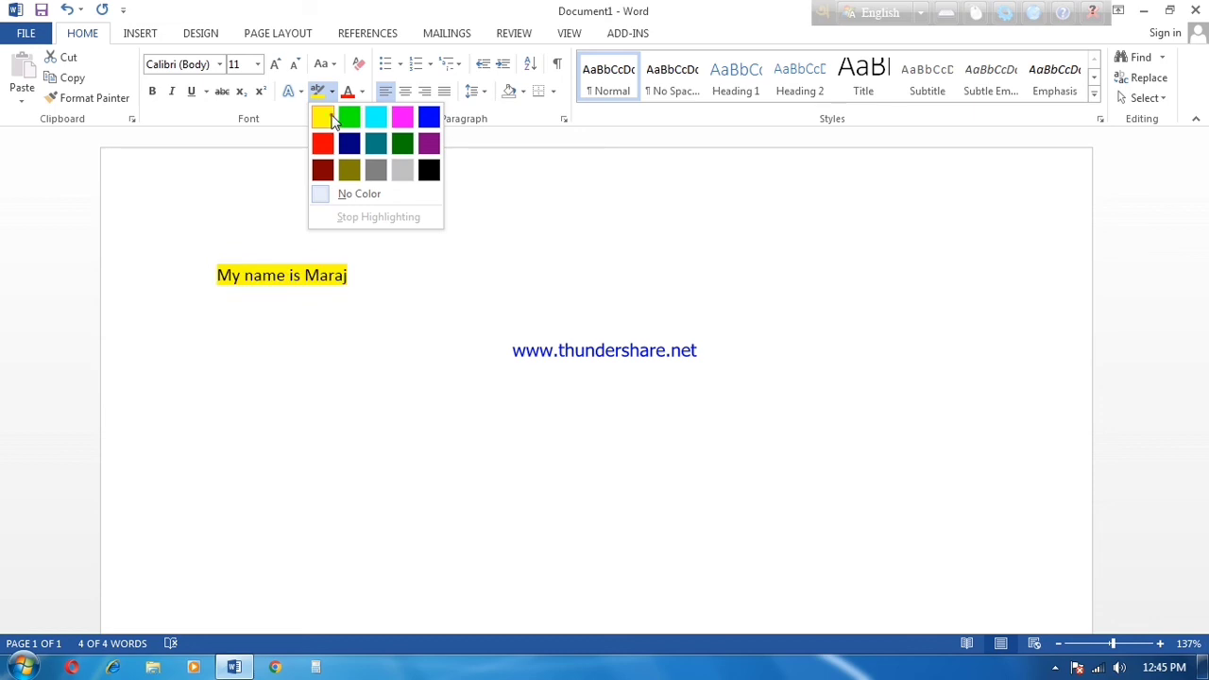
click(322, 117)
click(372, 273)
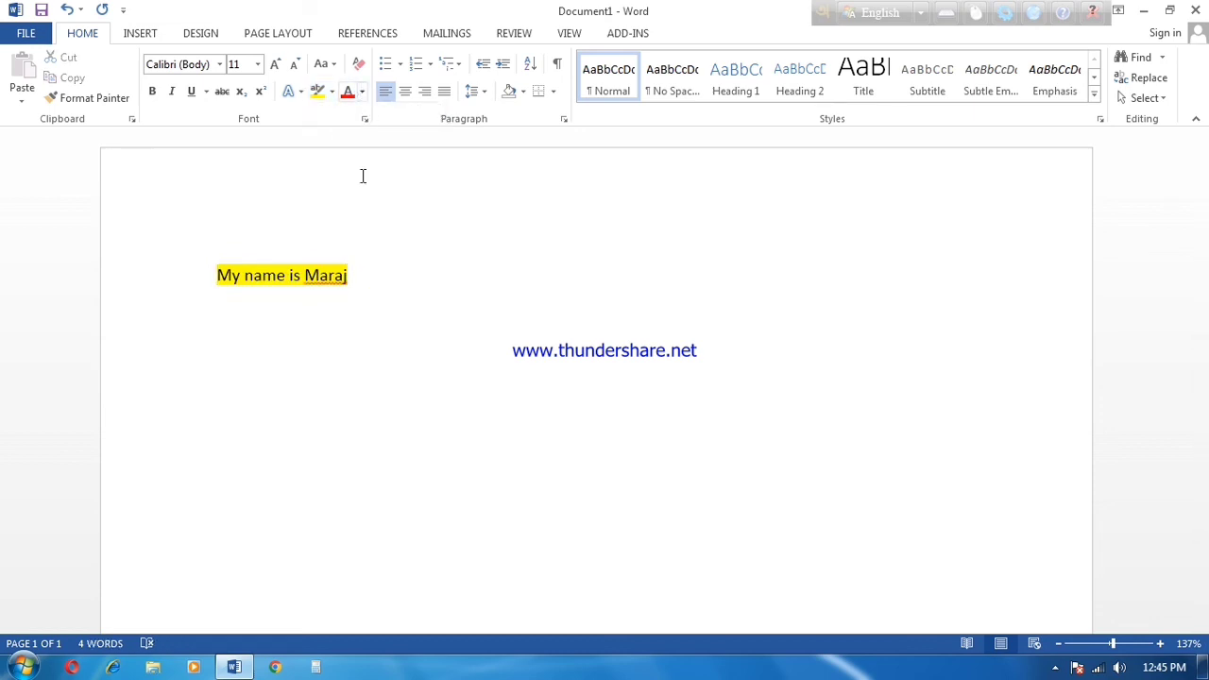
Delete the highlighted sentence and enter only the person's first name in its place.
drag(359, 292, 196, 312)
key(Delete)
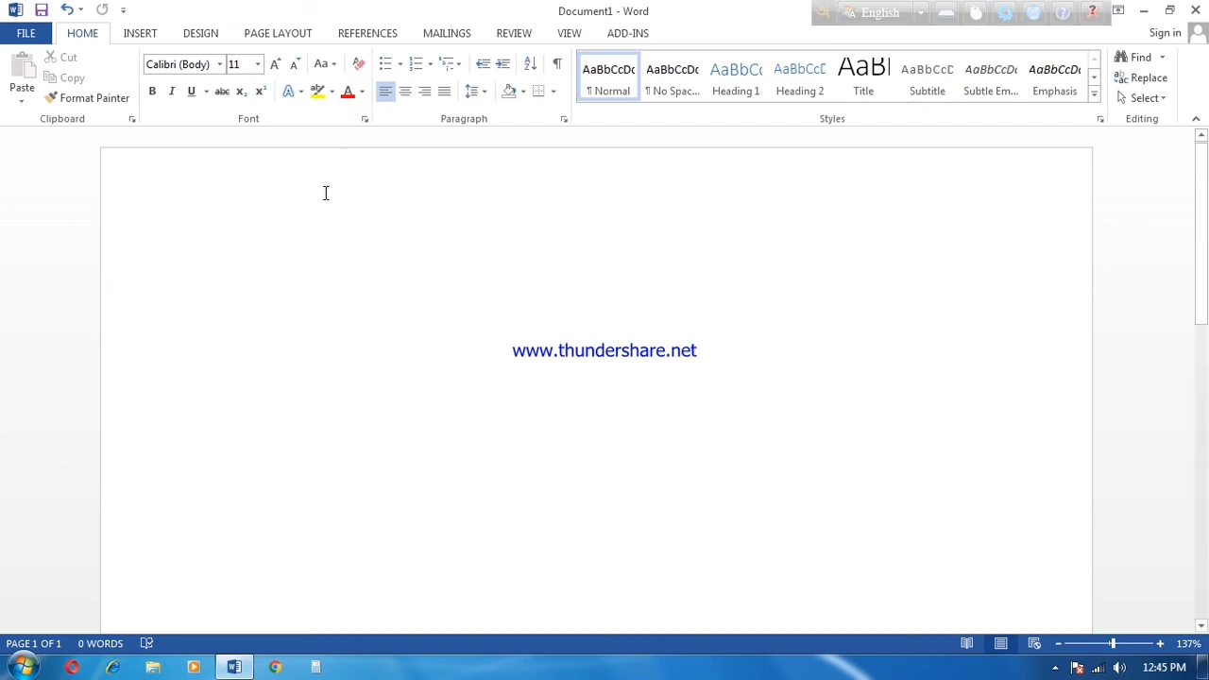
text(Maraj)
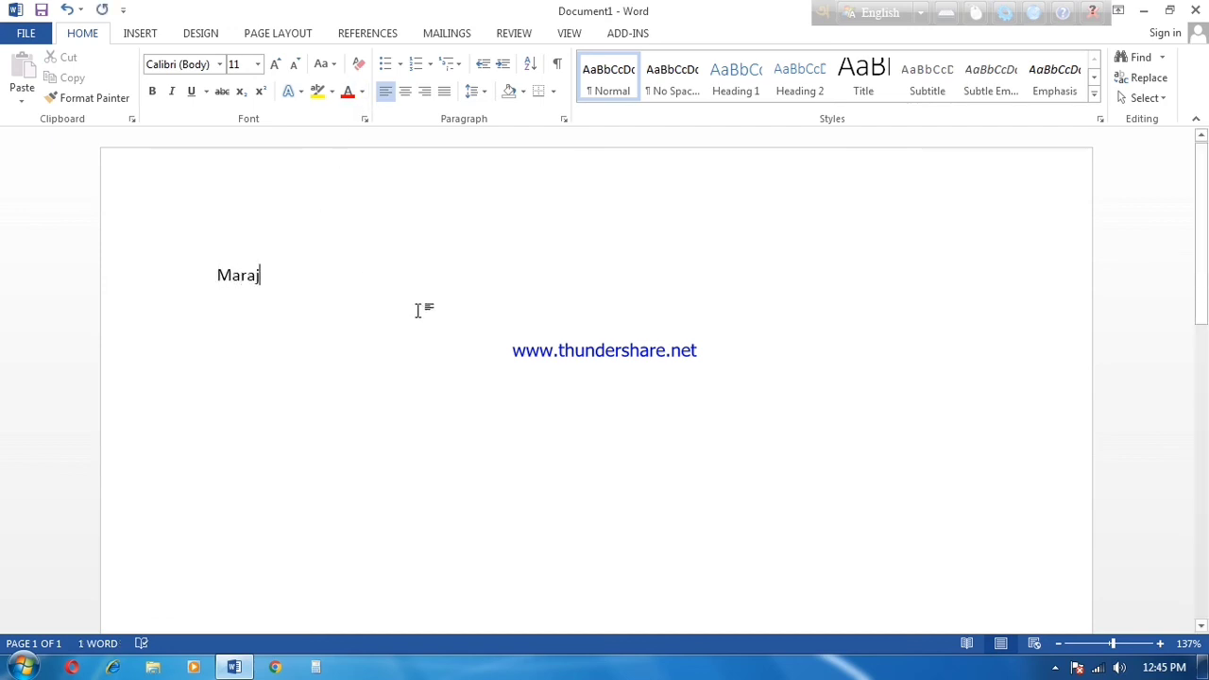
Select the name and set its font color to standard green.
click(367, 95)
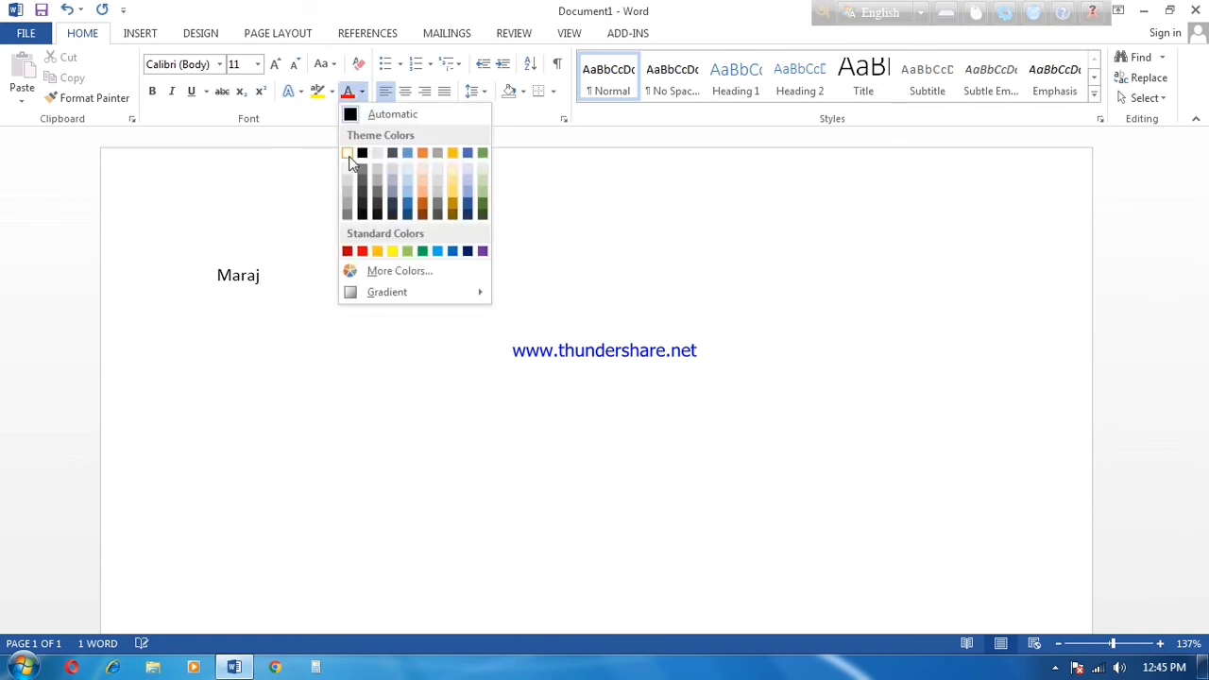
click(280, 296)
drag(281, 297, 173, 281)
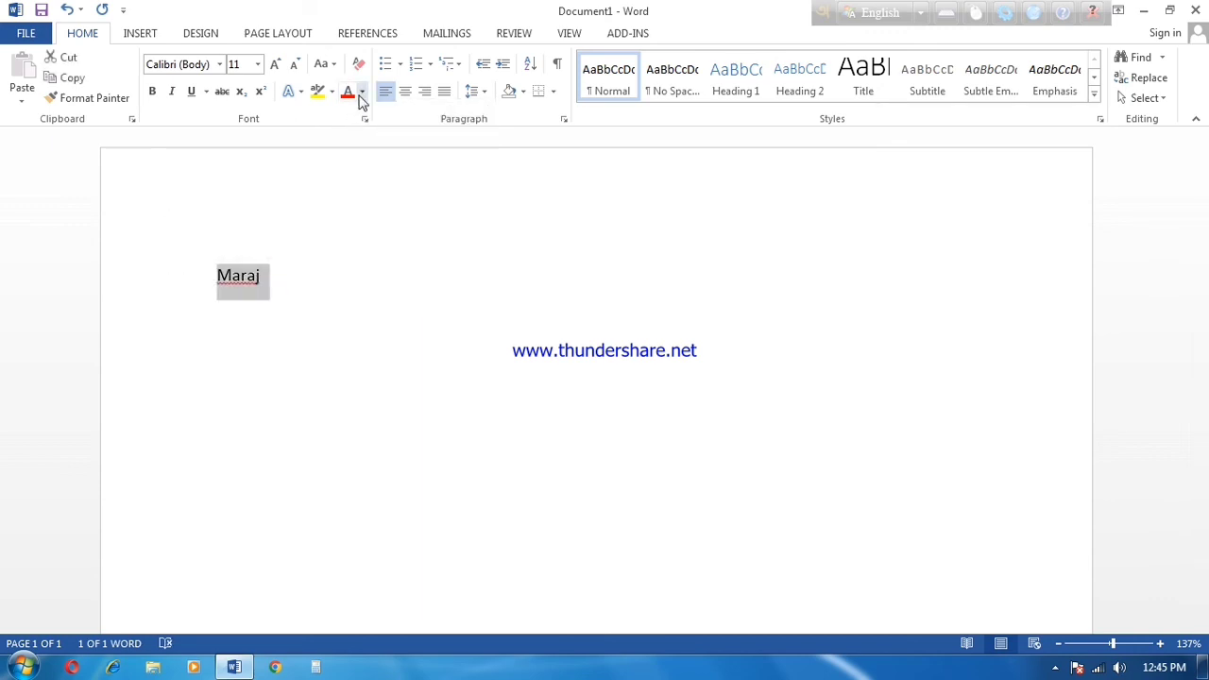
click(361, 91)
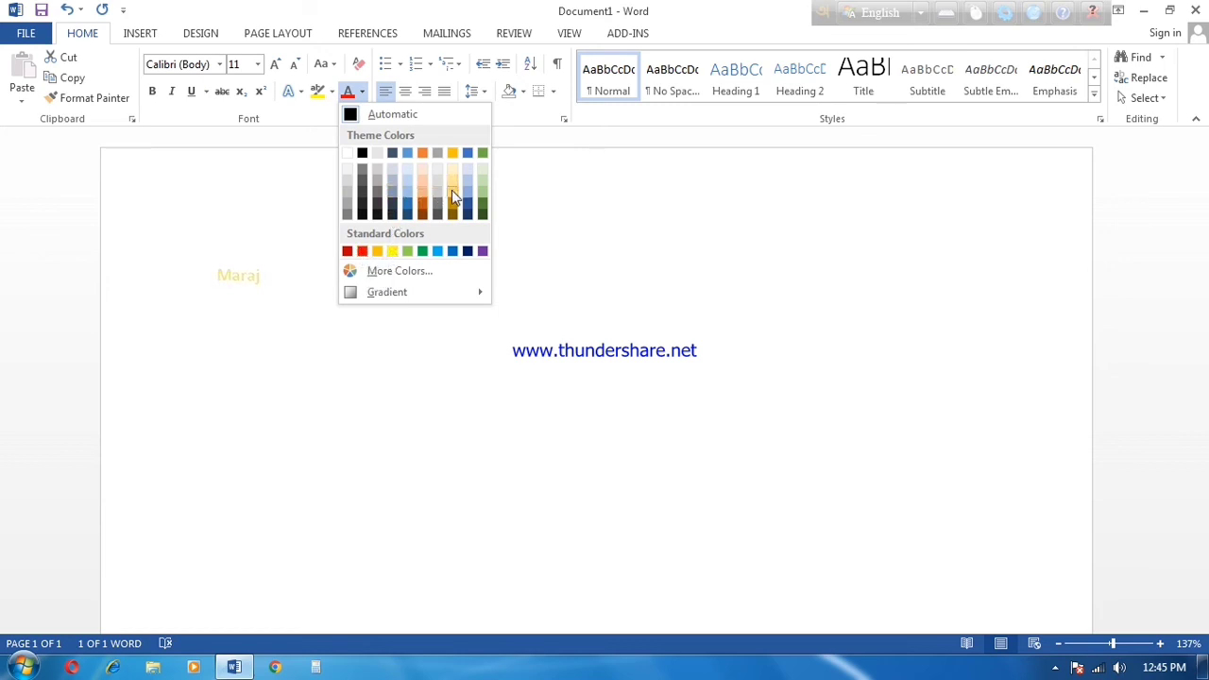
click(422, 250)
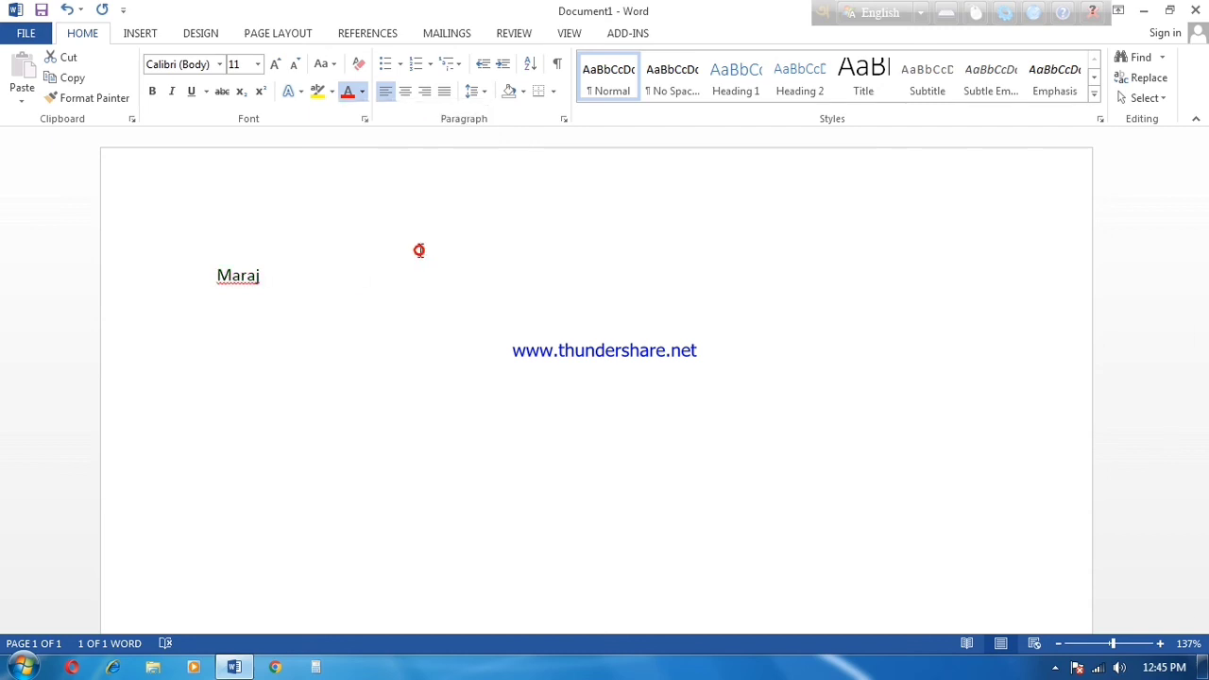
click(375, 318)
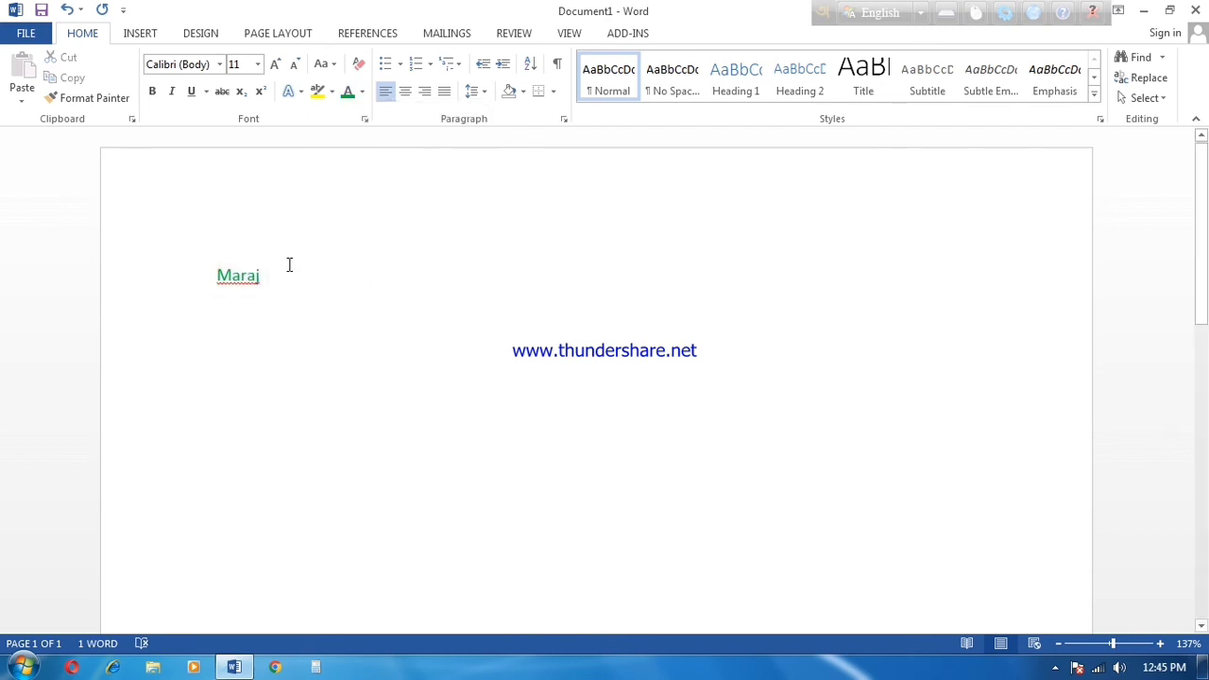